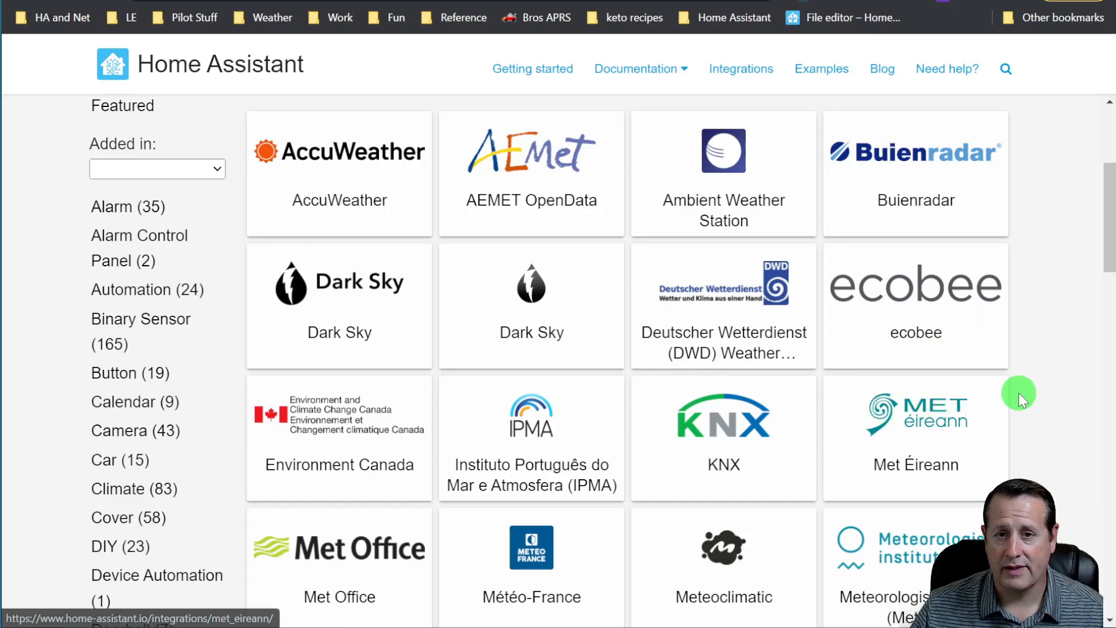
Step: Look through the weather integrations catalogue, including National Weather Service, Met.no and OpenWeatherMap
{"action": "scroll", "coordinate": [1069, 407], "scroll_direction": "down", "scroll_amount": 3}
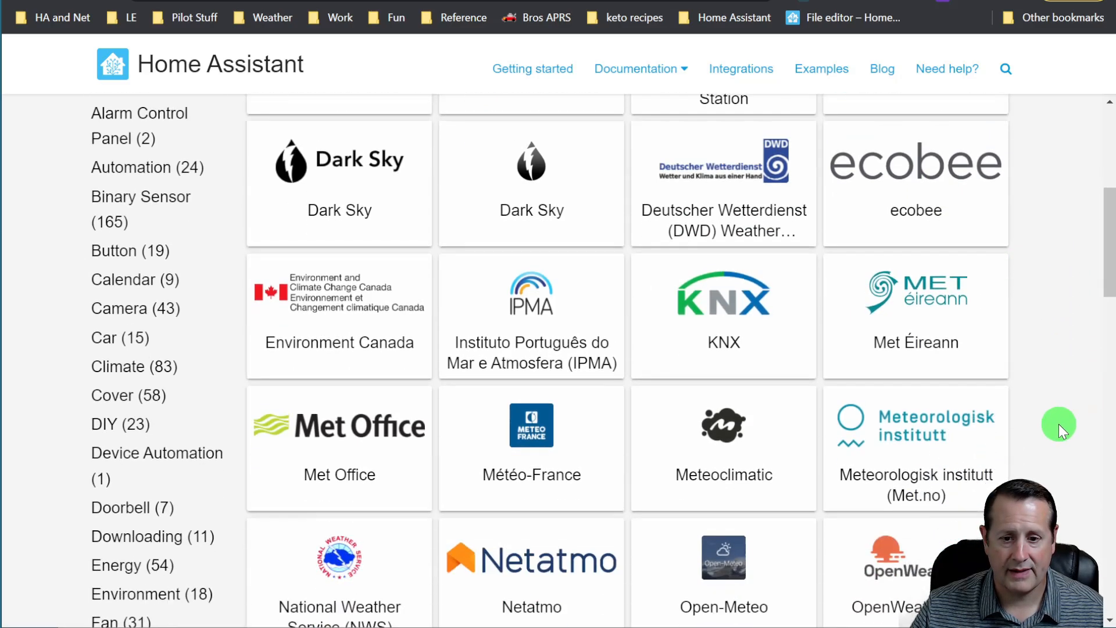
{"action": "scroll", "coordinate": [1059, 429], "scroll_direction": "down", "scroll_amount": 1}
{"action": "scroll", "coordinate": [1058, 427], "scroll_direction": "down", "scroll_amount": 2}
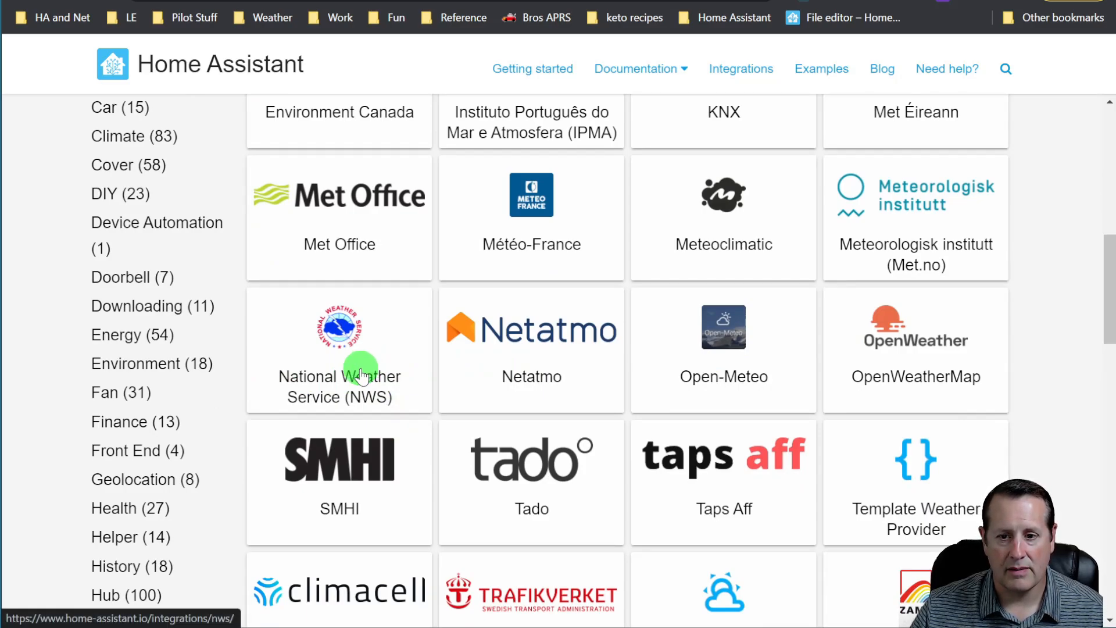
{"action": "scroll", "coordinate": [360, 374], "scroll_direction": "up", "scroll_amount": 2}
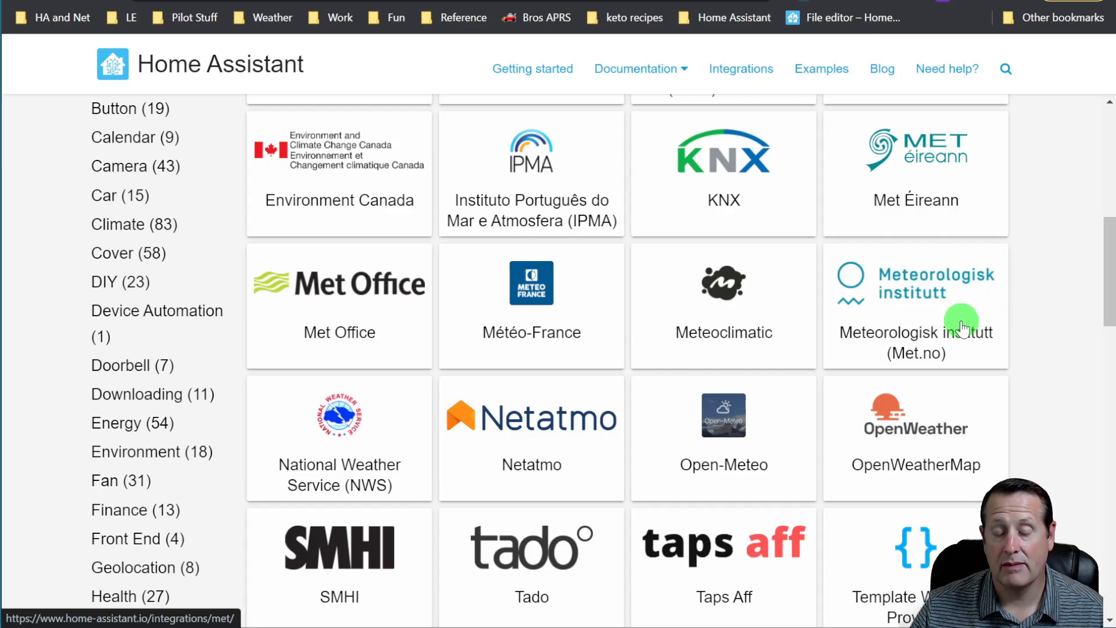
{"action": "scroll", "coordinate": [959, 337], "scroll_direction": "down", "scroll_amount": 2}
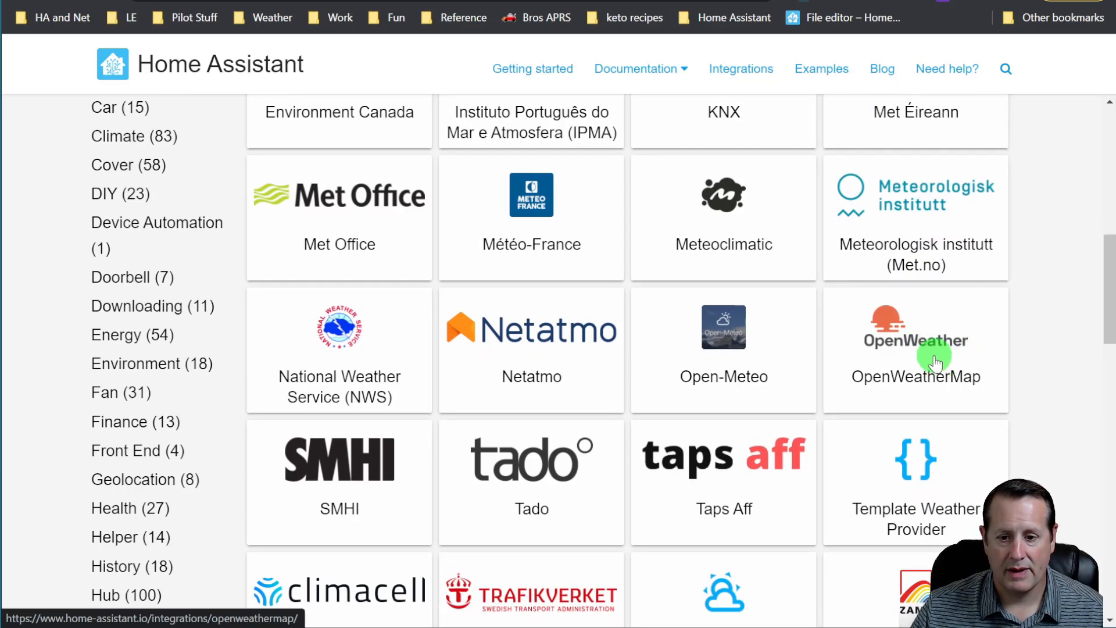
{"action": "scroll", "coordinate": [935, 362], "scroll_direction": "down", "scroll_amount": 2}
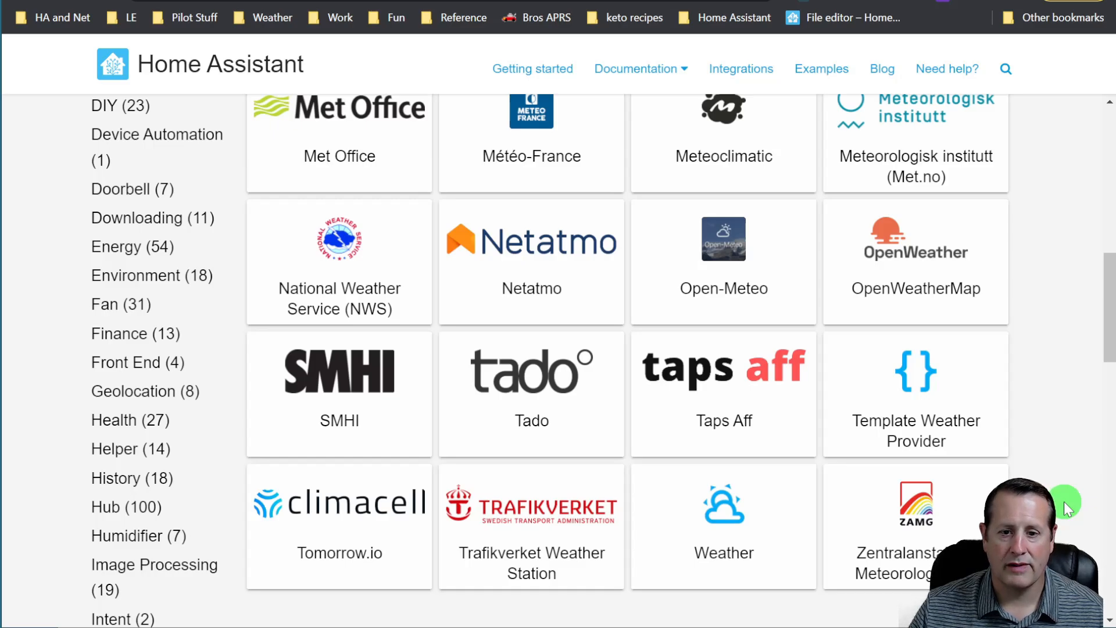
{"action": "scroll", "coordinate": [1067, 509], "scroll_direction": "up", "scroll_amount": 3}
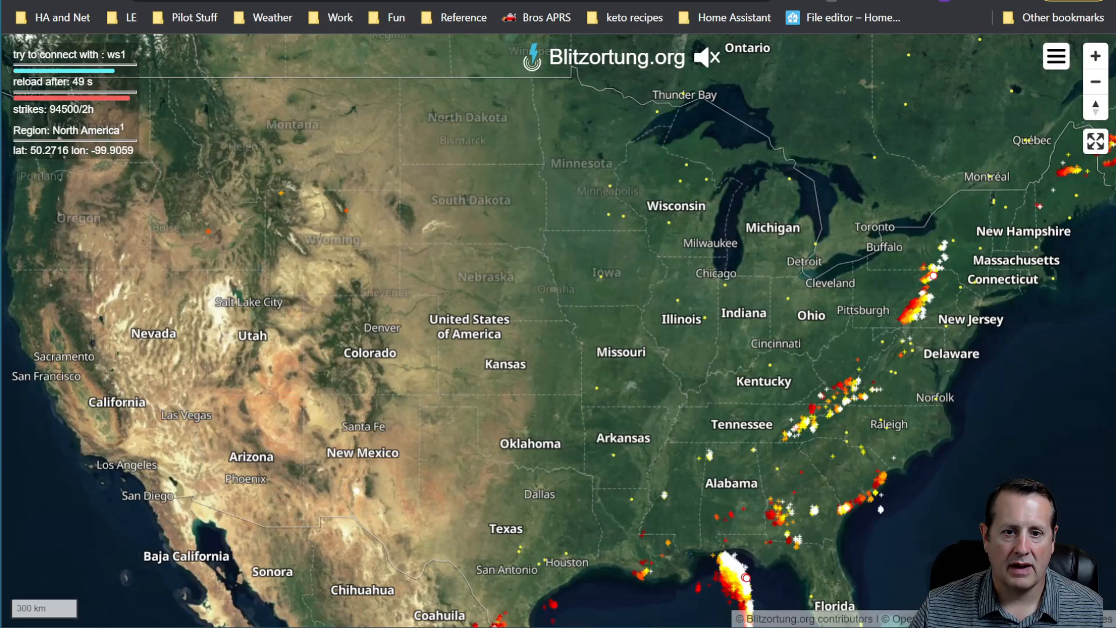
Step: Examine the lightning strikes on the Blitzortung.org map across the United States and the wider North American region
{"action": "left_click", "coordinate": [638, 208]}
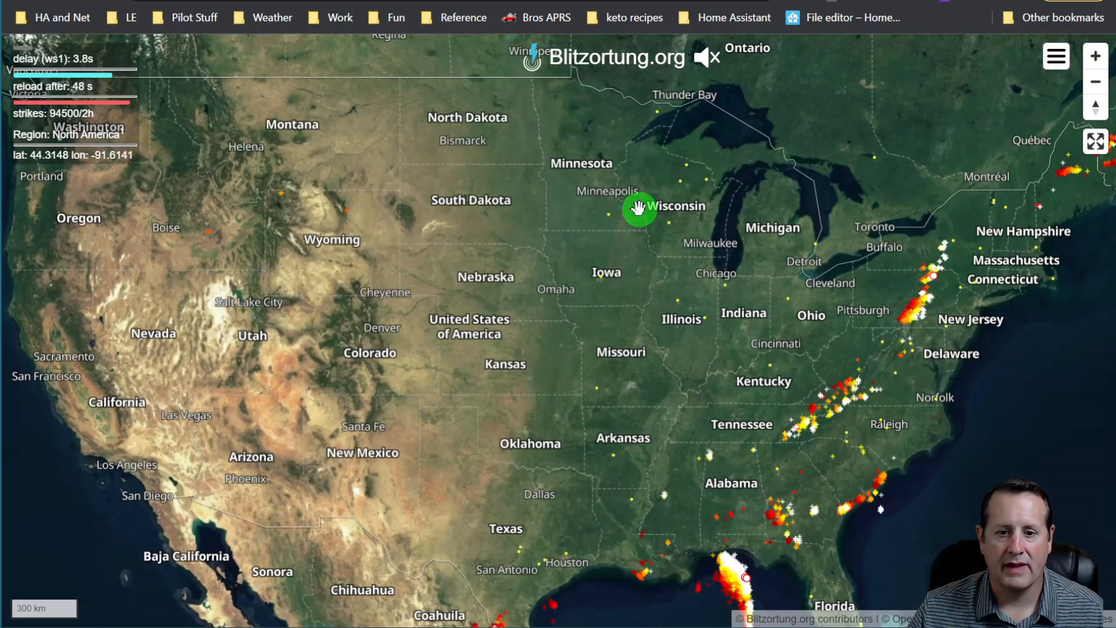
{"action": "left_click_drag", "start_coordinate": [605, 385], "coordinate": [603, 344]}
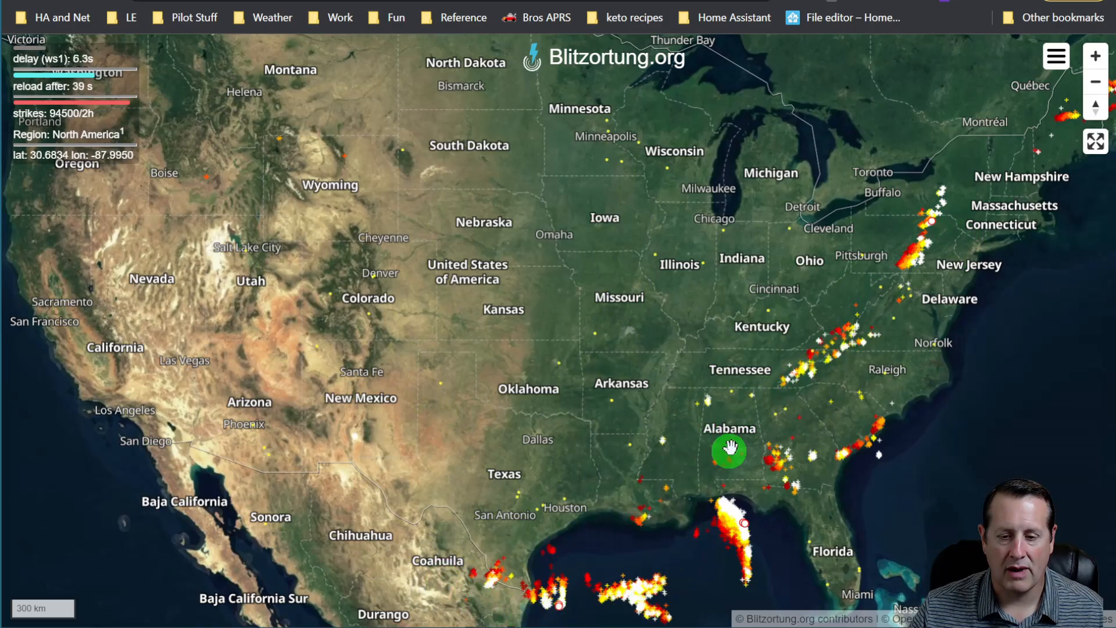
{"action": "scroll", "coordinate": [605, 369], "scroll_direction": "down", "scroll_amount": 2}
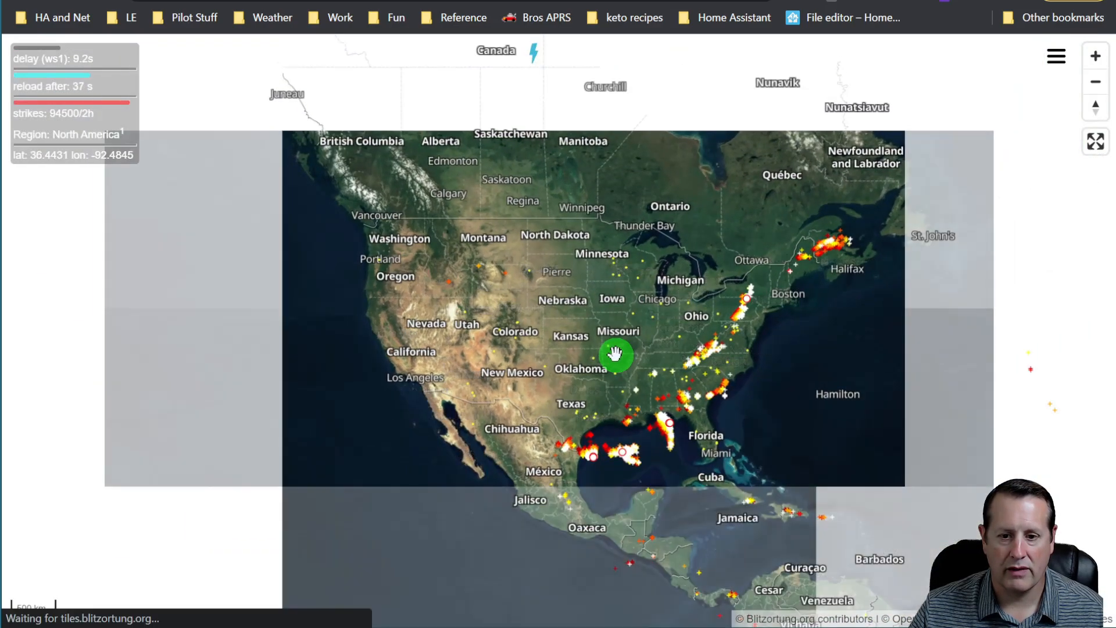
{"action": "scroll", "coordinate": [615, 354], "scroll_direction": "down", "scroll_amount": 3}
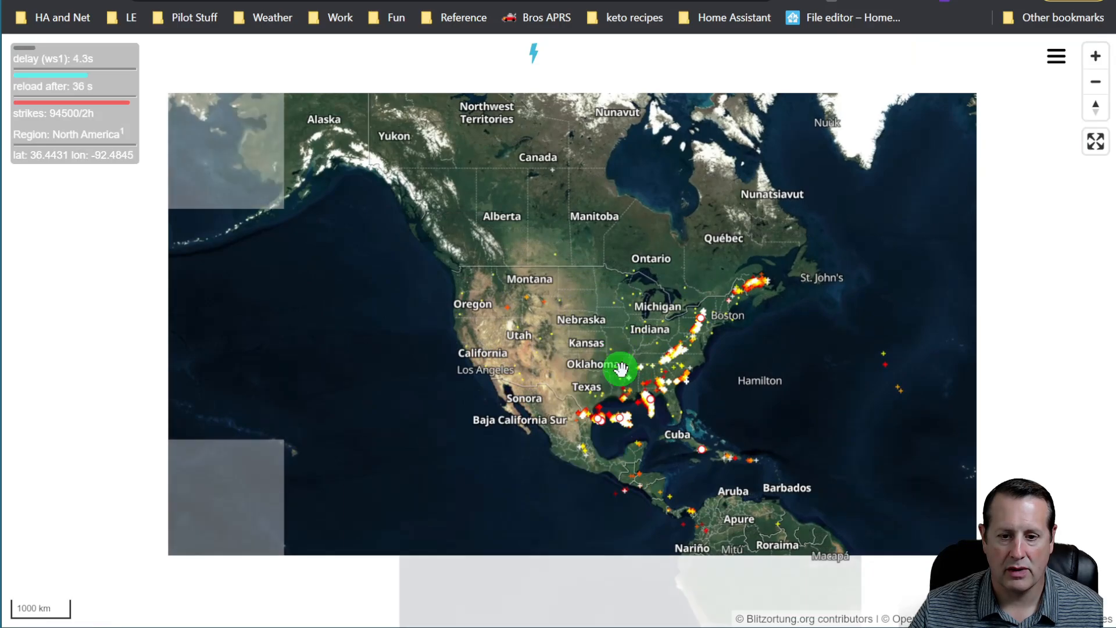
{"action": "scroll", "coordinate": [635, 386], "scroll_direction": "up", "scroll_amount": 4}
{"action": "scroll", "coordinate": [636, 385], "scroll_direction": "up", "scroll_amount": 5}
{"action": "left_click_drag", "start_coordinate": [575, 362], "coordinate": [668, 336]}
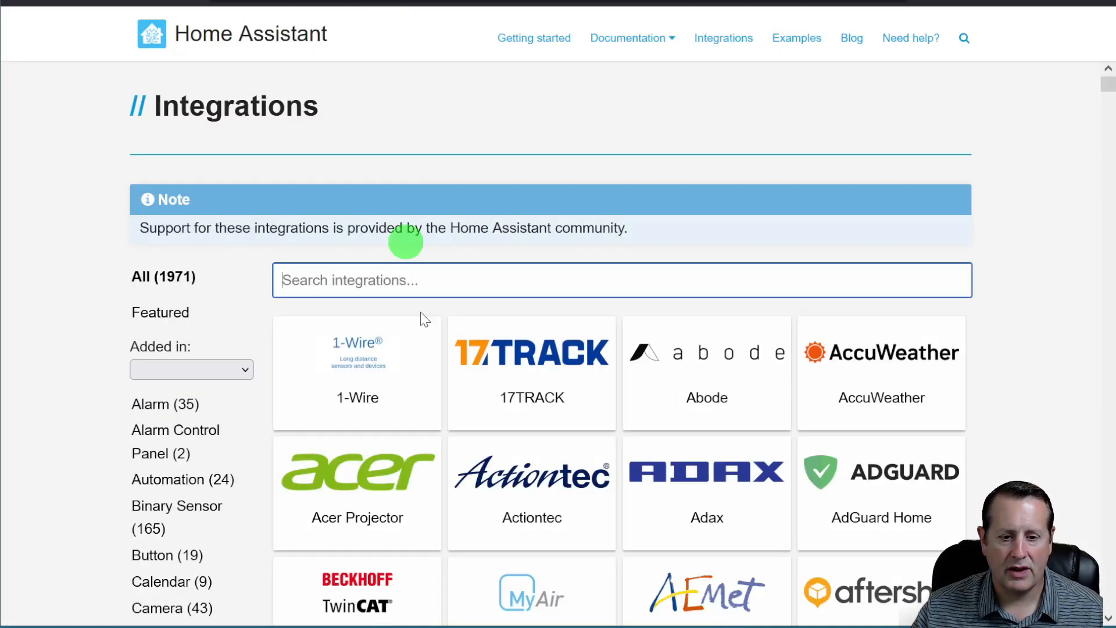
Step: Filter the Home Assistant integrations catalogue to the Weather category
{"action": "scroll", "coordinate": [423, 319], "scroll_direction": "down", "scroll_amount": 10}
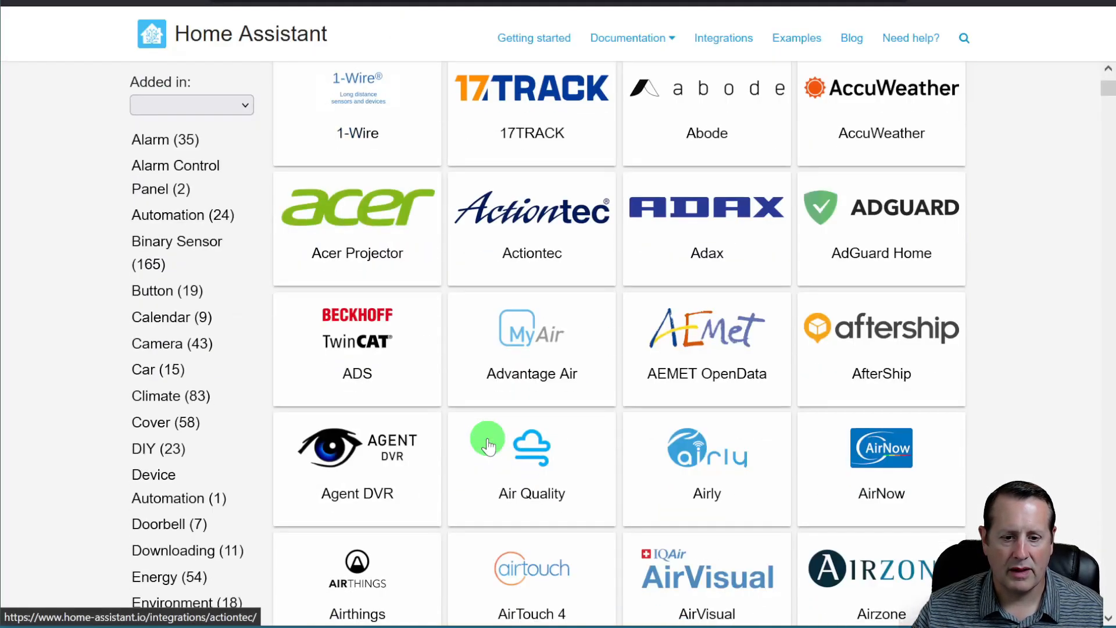
{"action": "scroll", "coordinate": [474, 429], "scroll_direction": "up", "scroll_amount": 3}
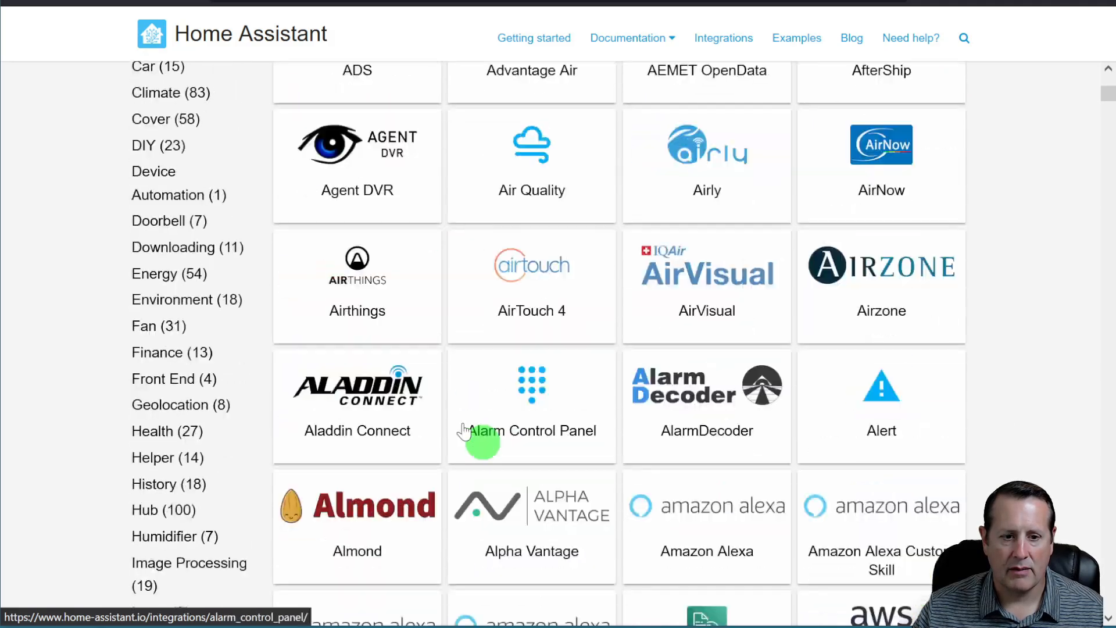
{"action": "scroll", "coordinate": [200, 399], "scroll_direction": "down", "scroll_amount": 12}
{"action": "scroll", "coordinate": [168, 407], "scroll_direction": "down", "scroll_amount": 5}
{"action": "left_click", "coordinate": [154, 274]}
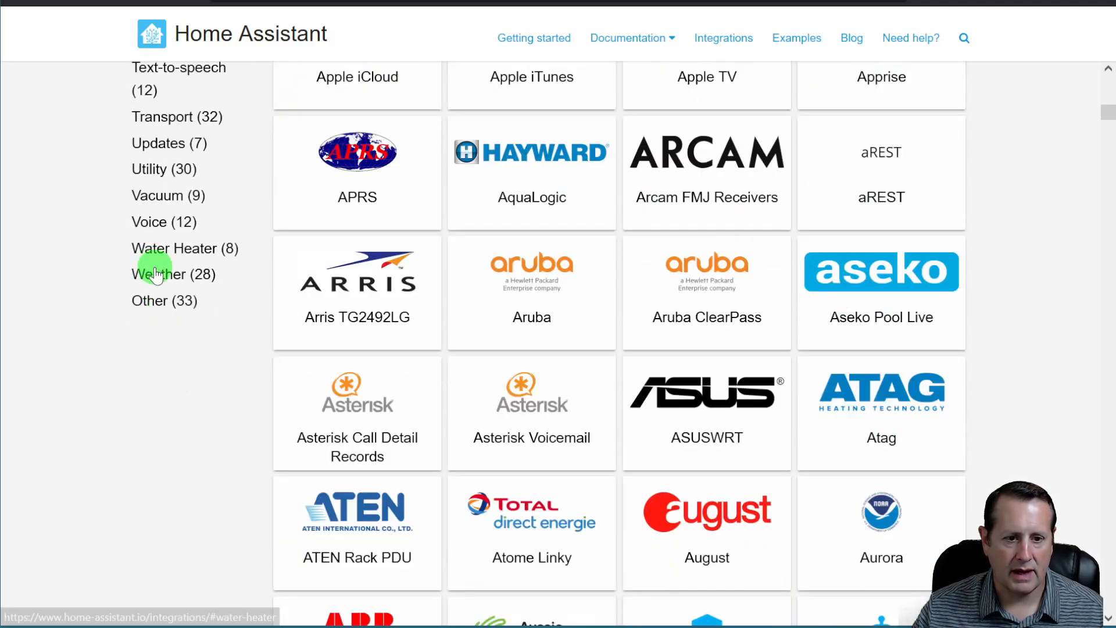
Step: Open the National Weather Service (NWS) integration page and read its configuration instructions
{"action": "scroll", "coordinate": [634, 372], "scroll_direction": "down", "scroll_amount": 9}
{"action": "left_click", "coordinate": [342, 324]}
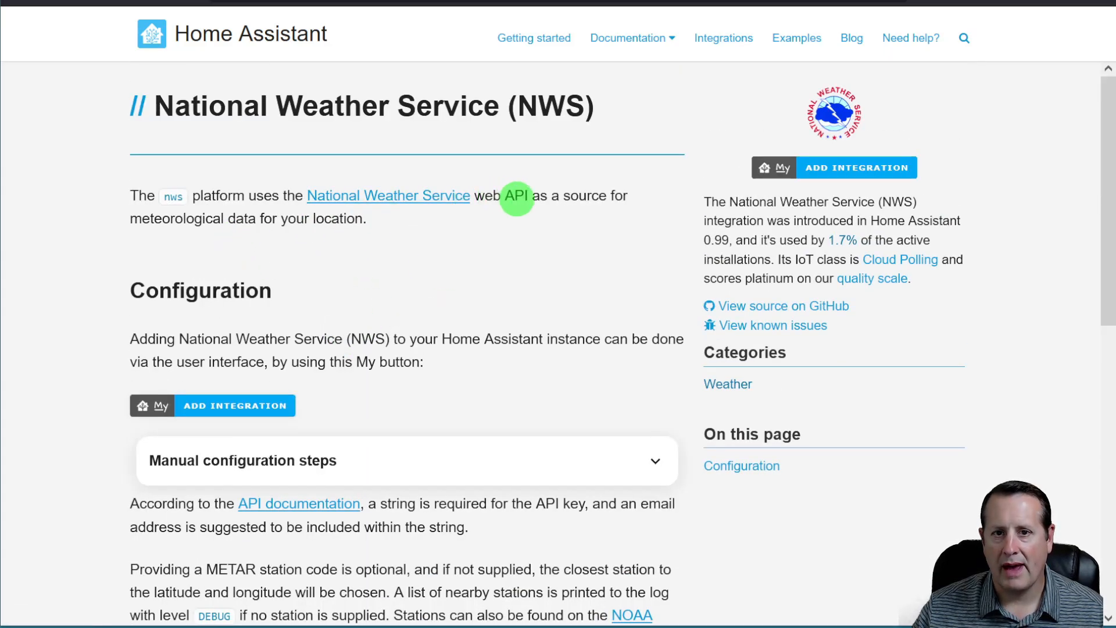
{"action": "scroll", "coordinate": [425, 268], "scroll_direction": "down", "scroll_amount": 3}
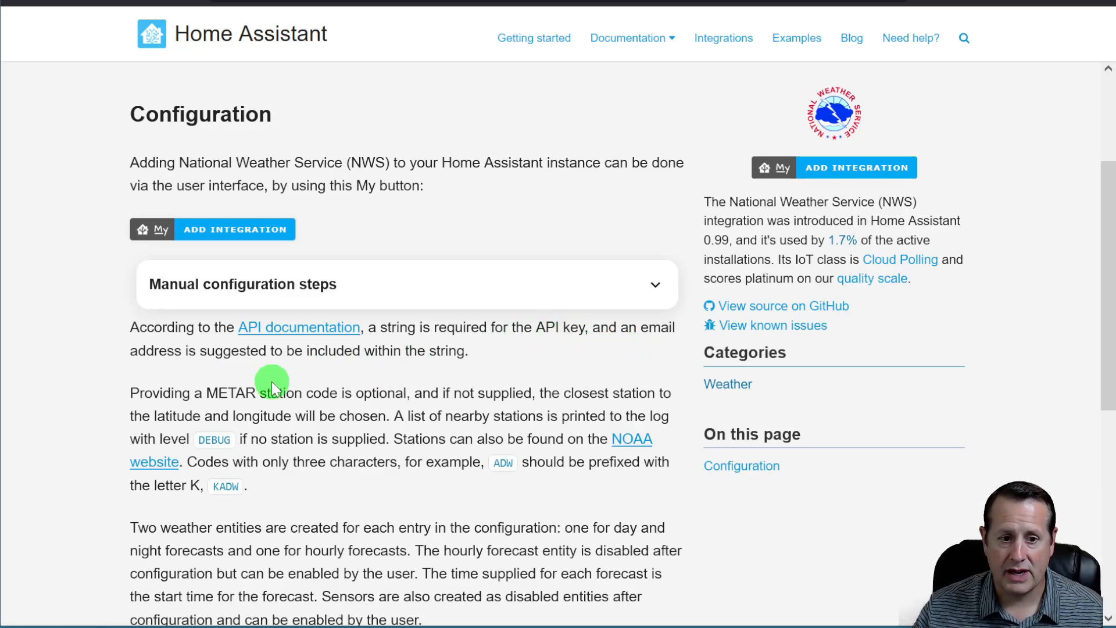
{"action": "scroll", "coordinate": [92, 442], "scroll_direction": "down", "scroll_amount": 1}
{"action": "scroll", "coordinate": [96, 454], "scroll_direction": "down", "scroll_amount": 4}
{"action": "scroll", "coordinate": [104, 467], "scroll_direction": "up", "scroll_amount": 4}
{"action": "scroll", "coordinate": [104, 466], "scroll_direction": "up", "scroll_amount": 3}
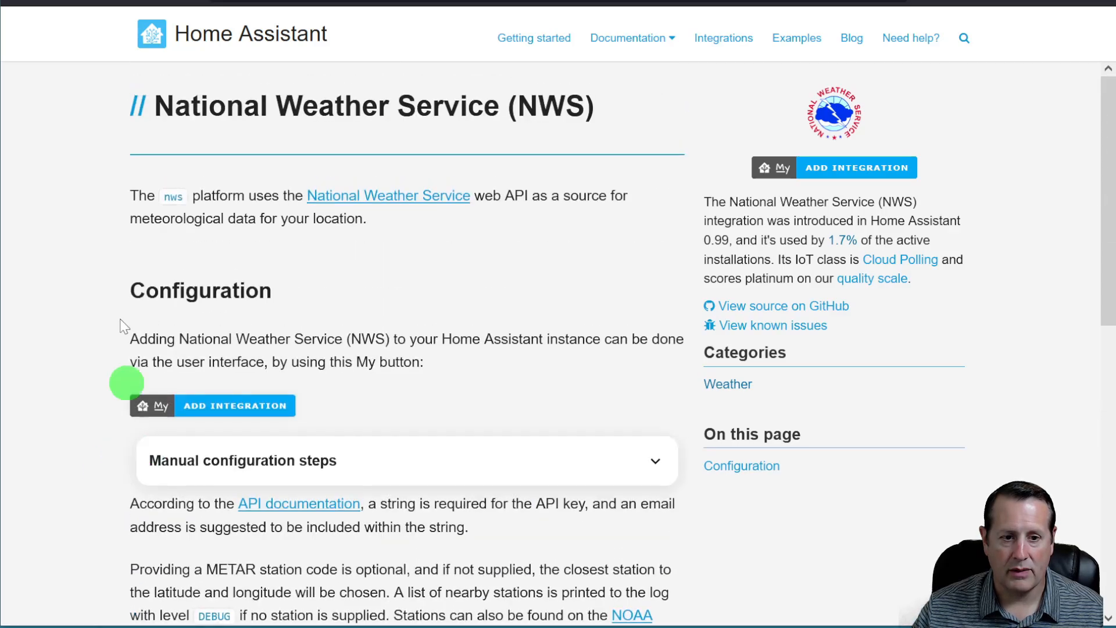
Step: Go back to the weather integrations and read the AccuWeather page's setup, configuration and API limit notes
{"action": "left_click", "coordinate": [26, 7]}
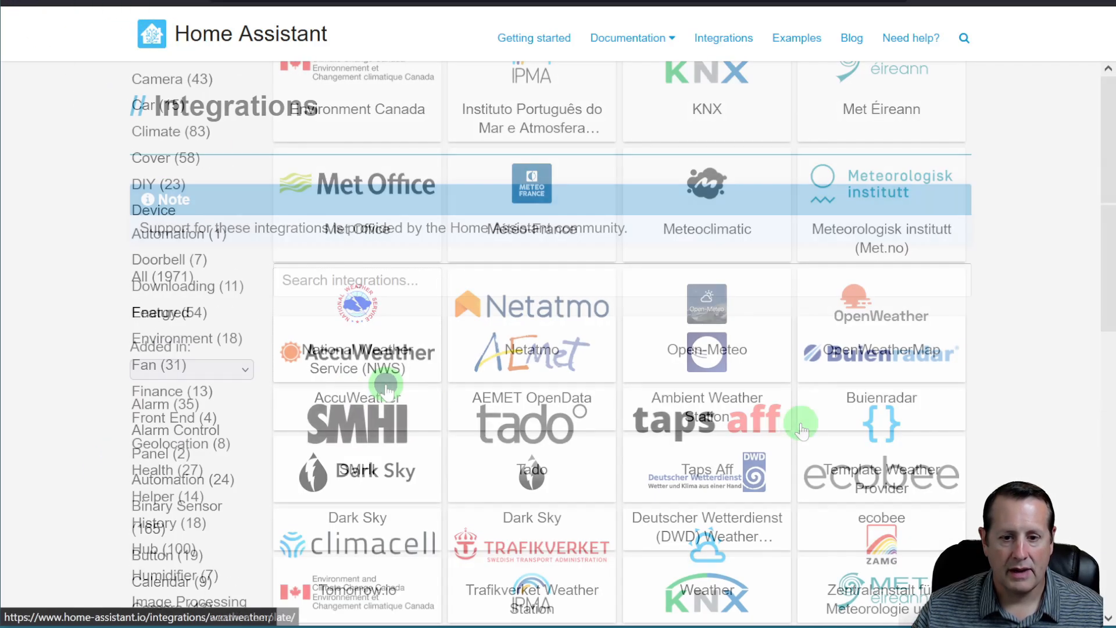
{"action": "left_click", "coordinate": [385, 389]}
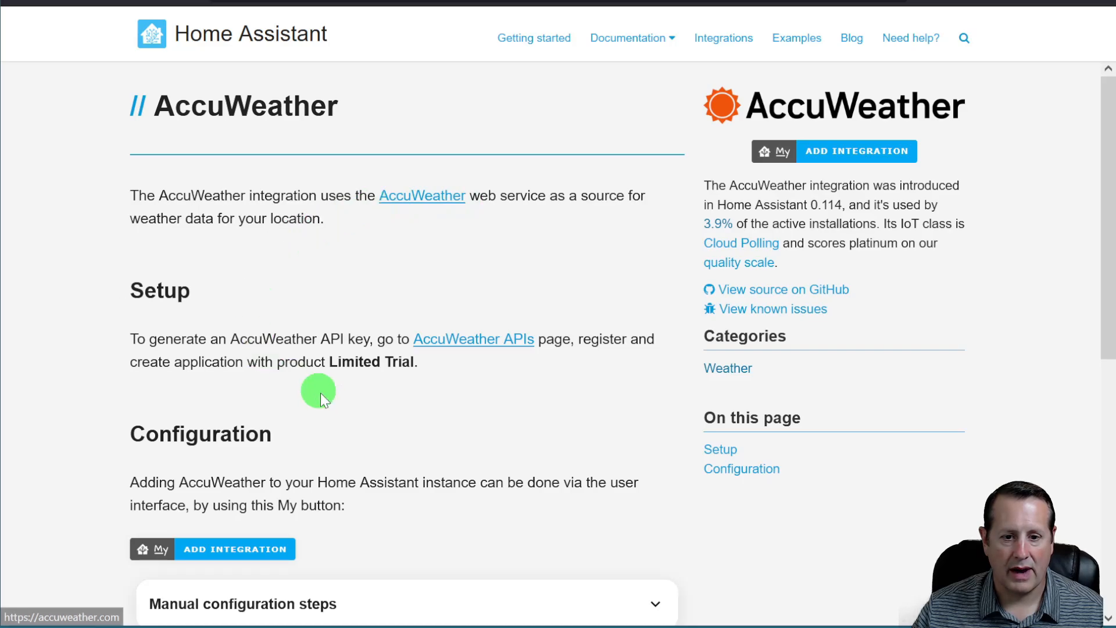
{"action": "scroll", "coordinate": [320, 393], "scroll_direction": "down", "scroll_amount": 2}
{"action": "scroll", "coordinate": [215, 396], "scroll_direction": "down", "scroll_amount": 2}
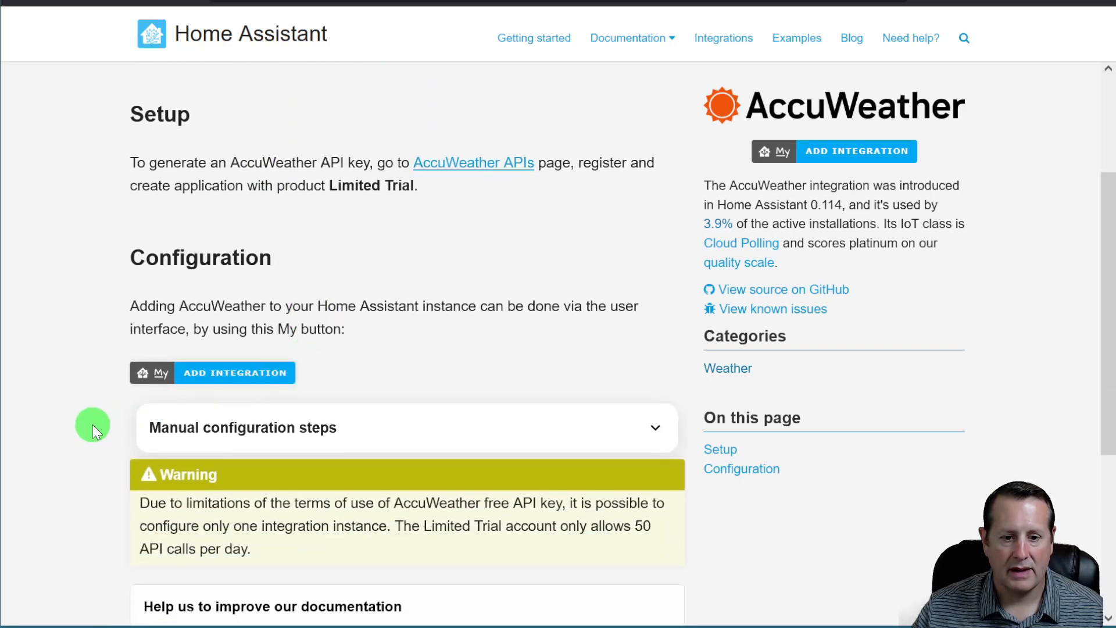
{"action": "scroll", "coordinate": [93, 424], "scroll_direction": "down", "scroll_amount": 4}
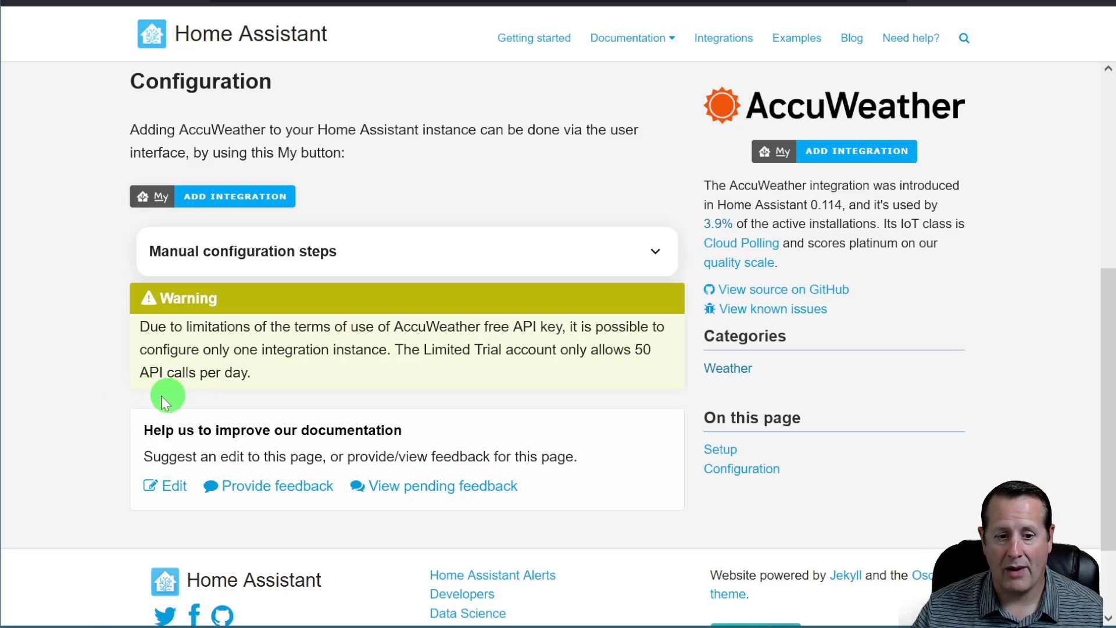
{"action": "scroll", "coordinate": [153, 397], "scroll_direction": "up", "scroll_amount": 6}
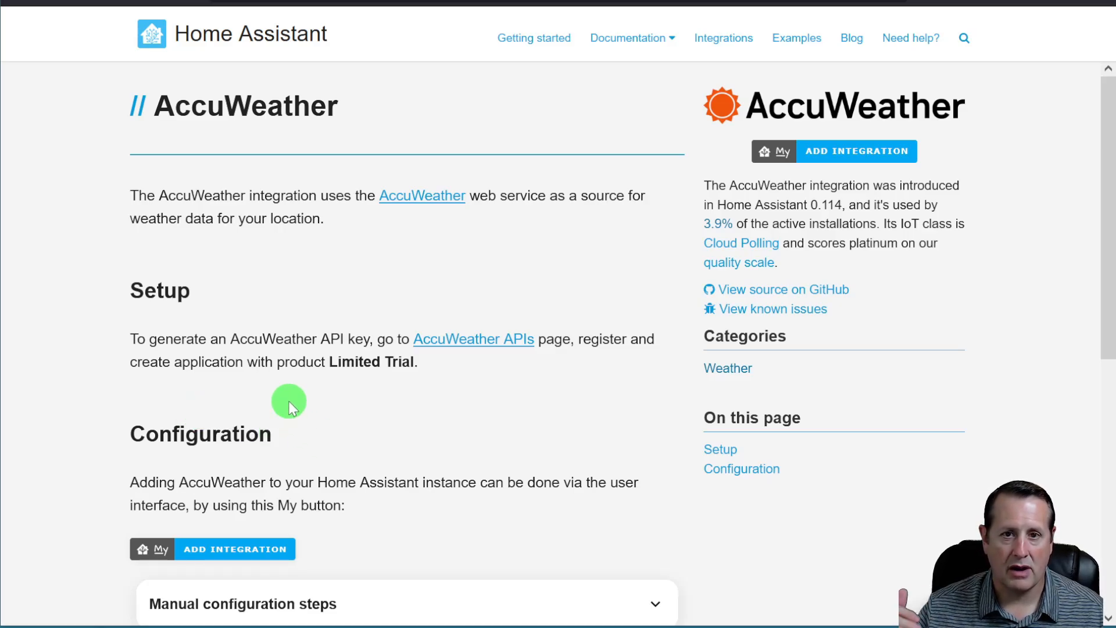
{"action": "scroll", "coordinate": [337, 429], "scroll_direction": "down", "scroll_amount": 3}
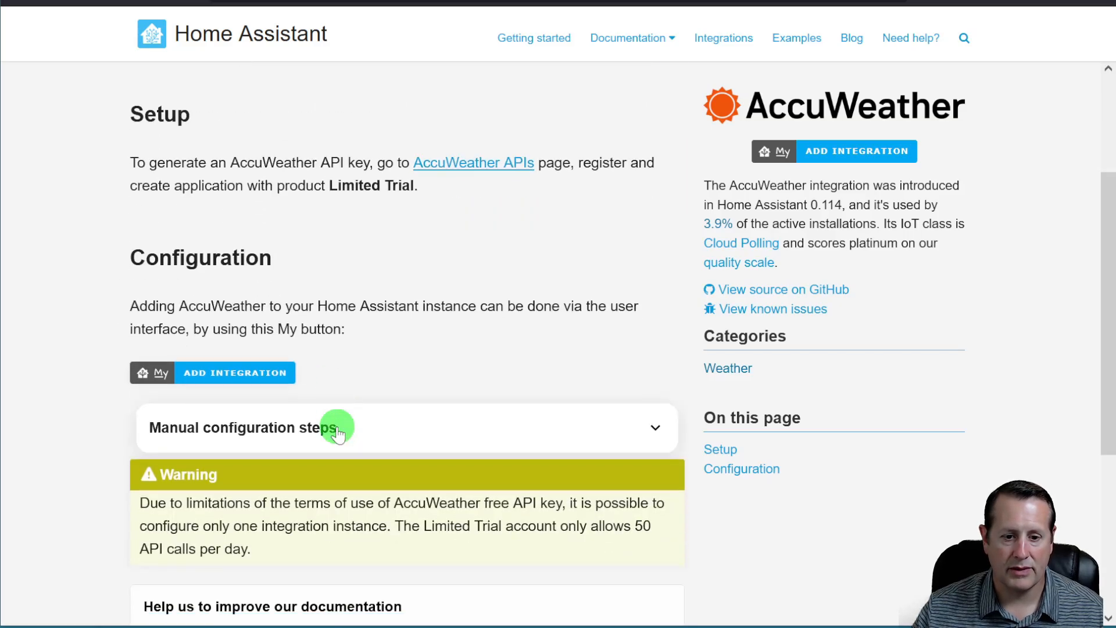
{"action": "scroll", "coordinate": [349, 441], "scroll_direction": "down", "scroll_amount": 3}
{"action": "scroll", "coordinate": [340, 424], "scroll_direction": "up", "scroll_amount": 6}
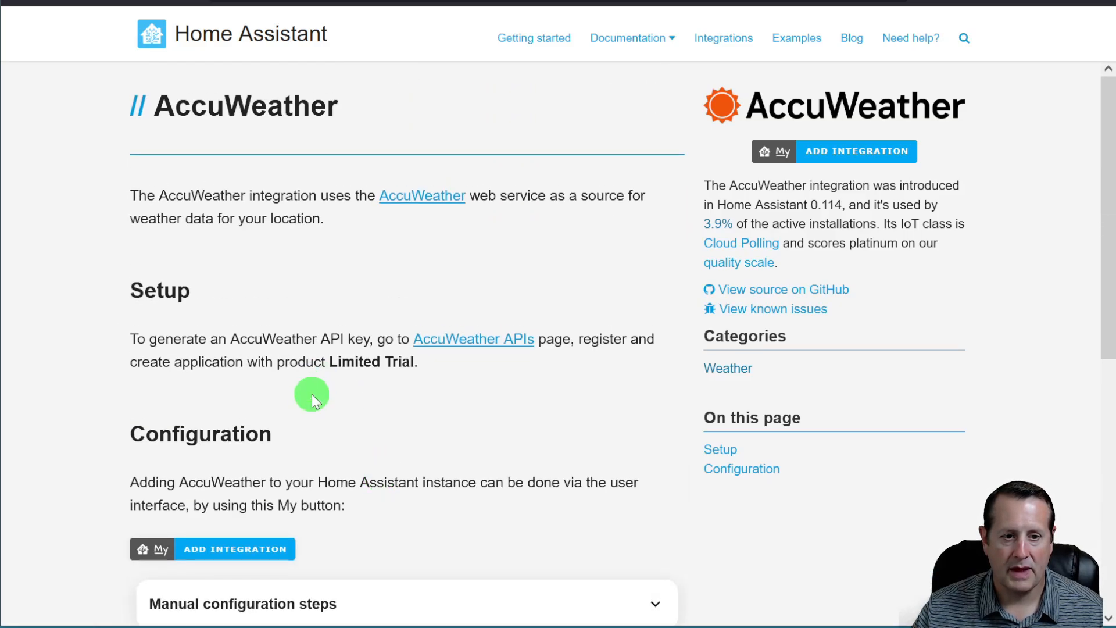
Step: Return to the weather integrations catalogue and look over the remaining providers
{"action": "left_click", "coordinate": [26, 9]}
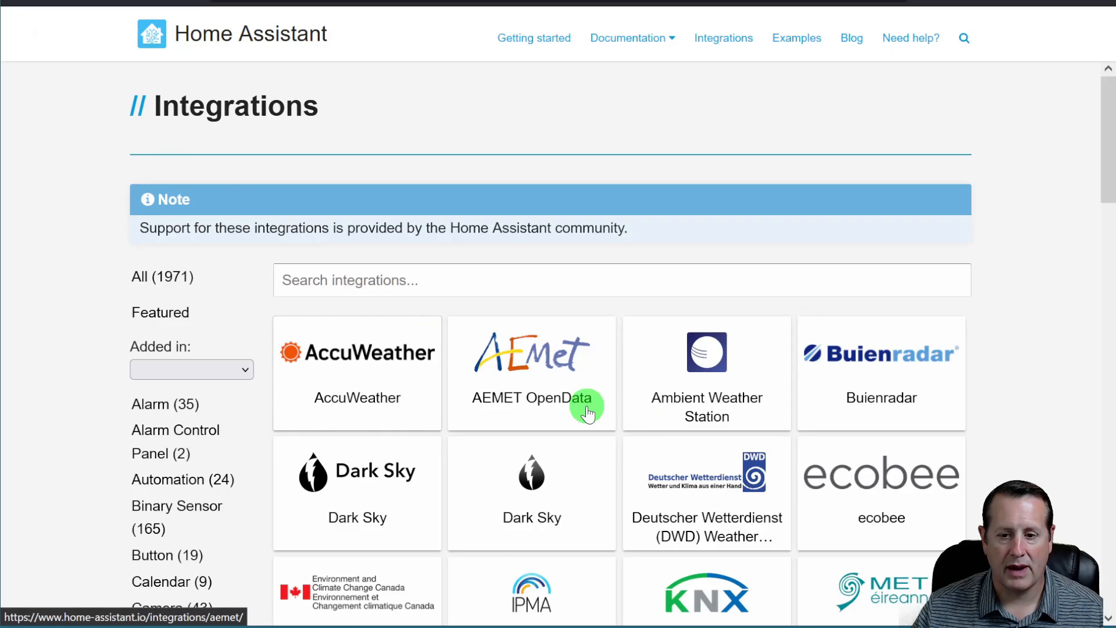
{"action": "scroll", "coordinate": [588, 406], "scroll_direction": "down", "scroll_amount": 4}
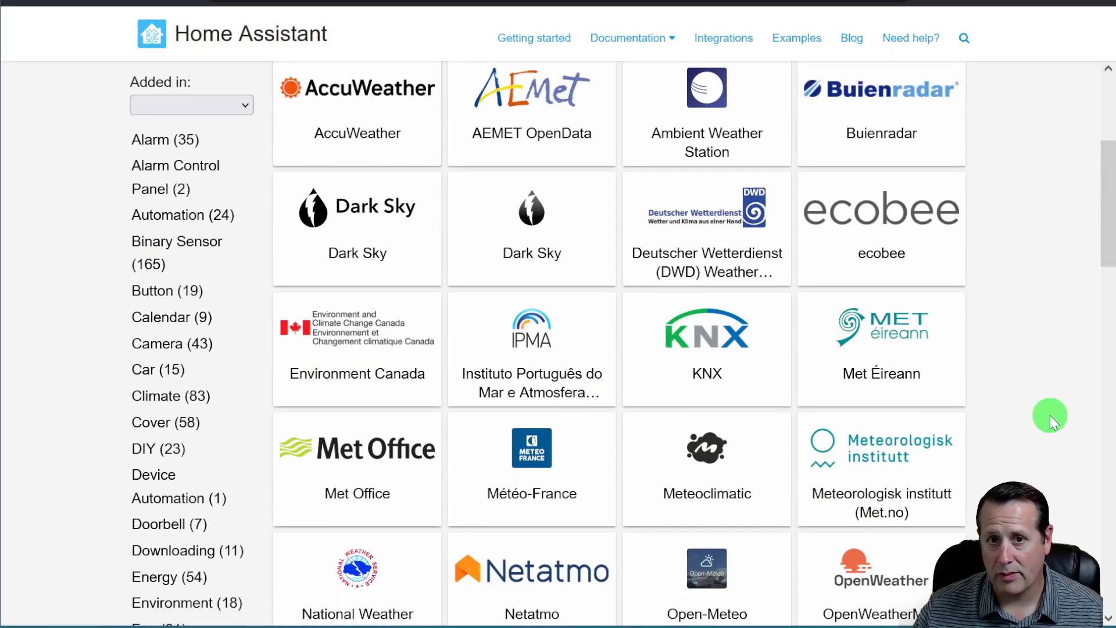
{"action": "scroll", "coordinate": [1047, 443], "scroll_direction": "down", "scroll_amount": 3}
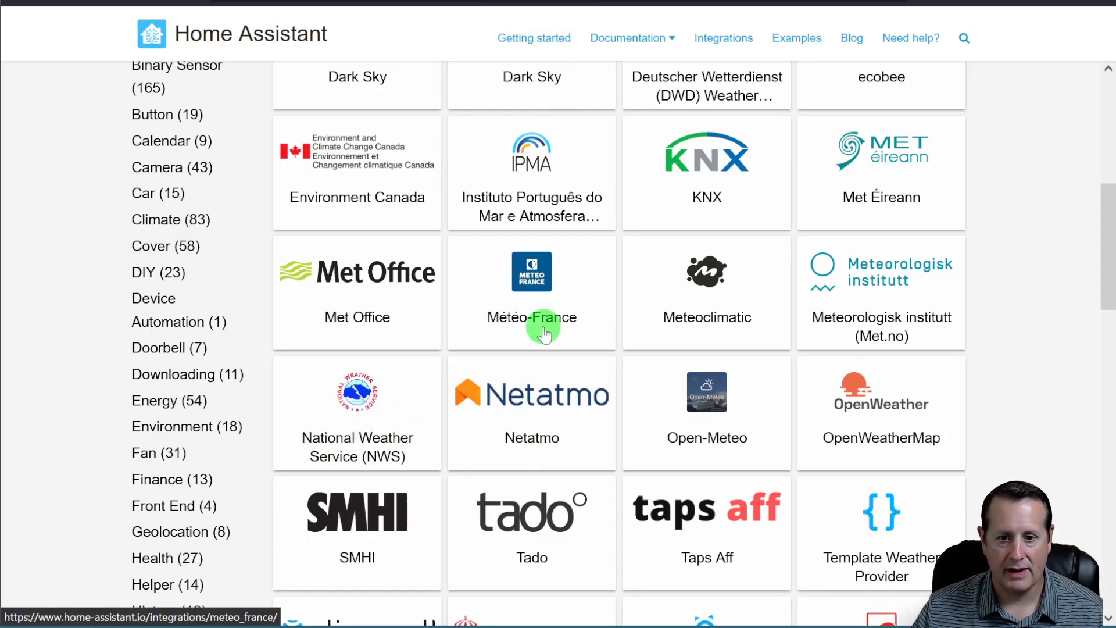
{"action": "scroll", "coordinate": [721, 442], "scroll_direction": "up", "scroll_amount": 3}
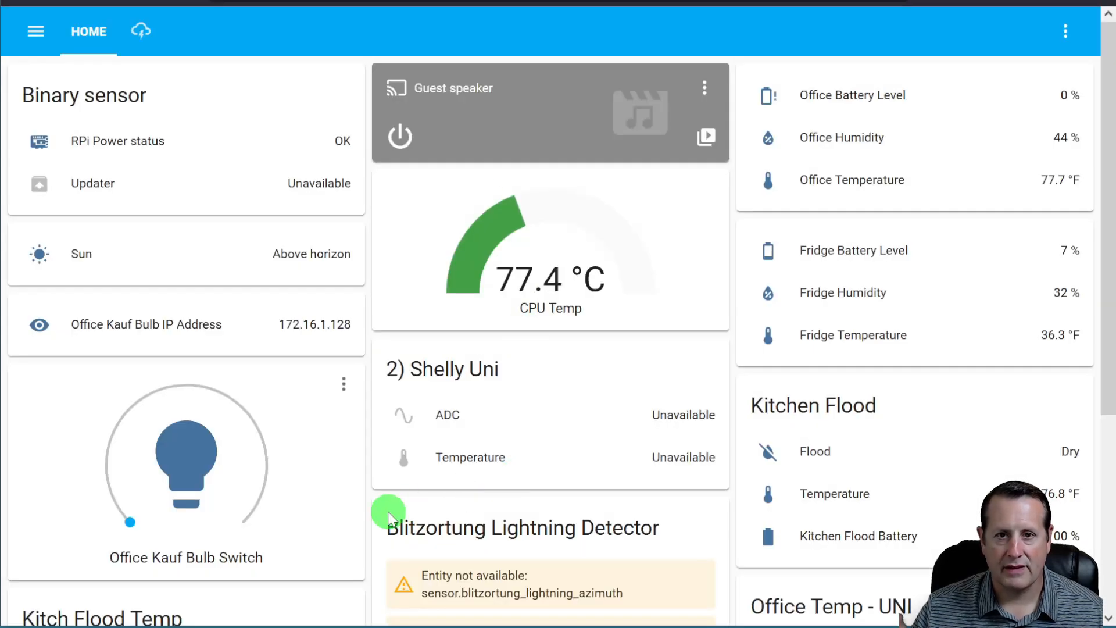
Step: Go from the Home Assistant dashboard to the Integrations page by searching the commands for "integ"
{"action": "key", "text": "c"}
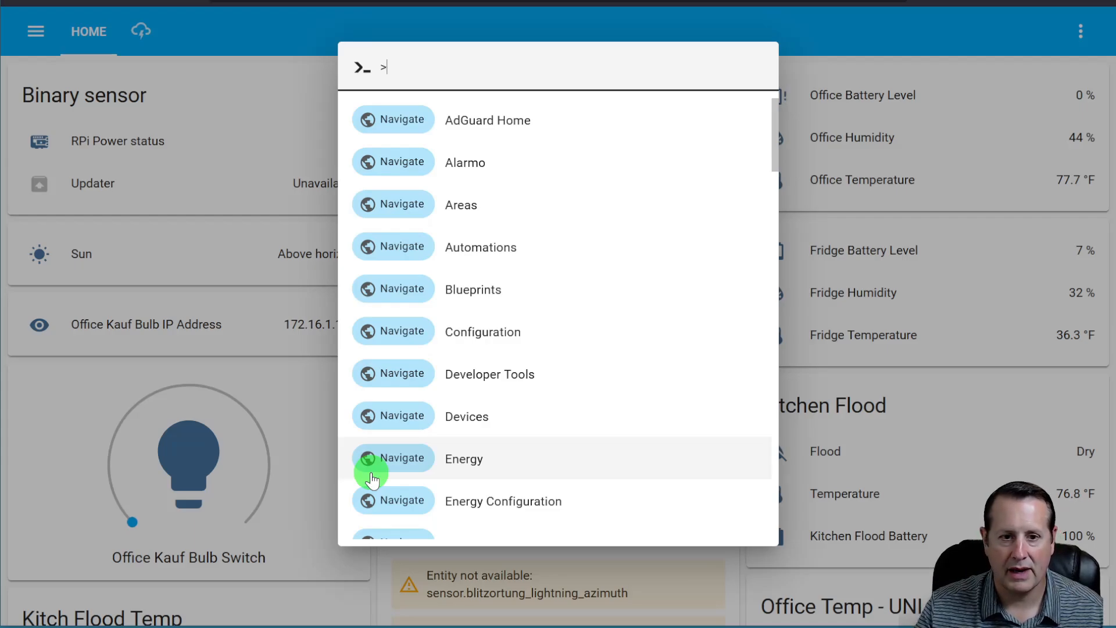
{"action": "type", "text": "integ"}
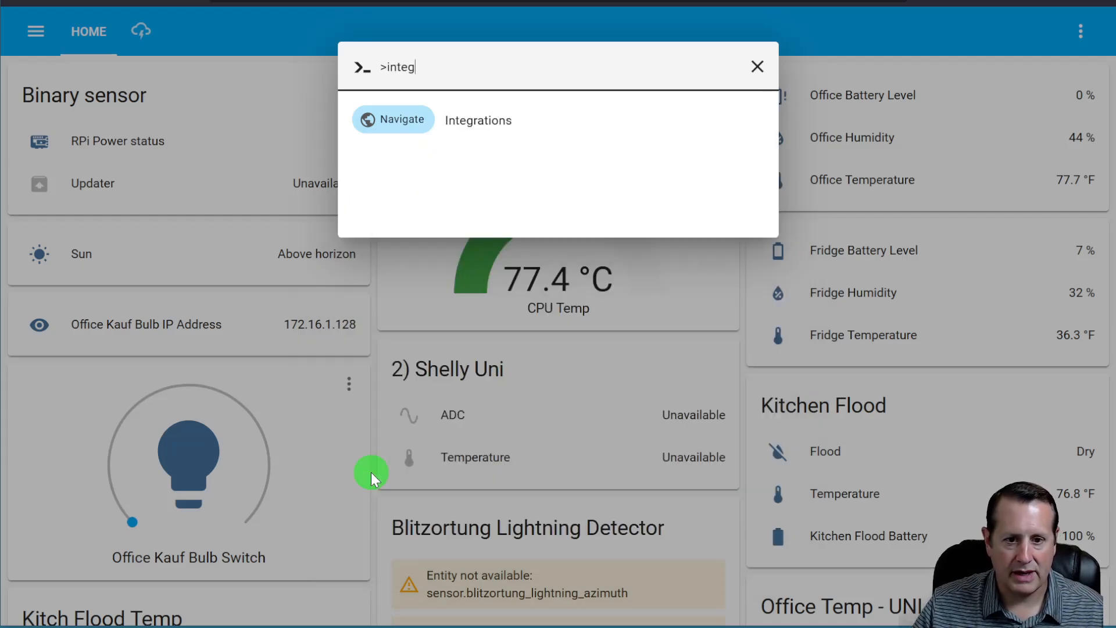
{"action": "key", "text": "Return"}
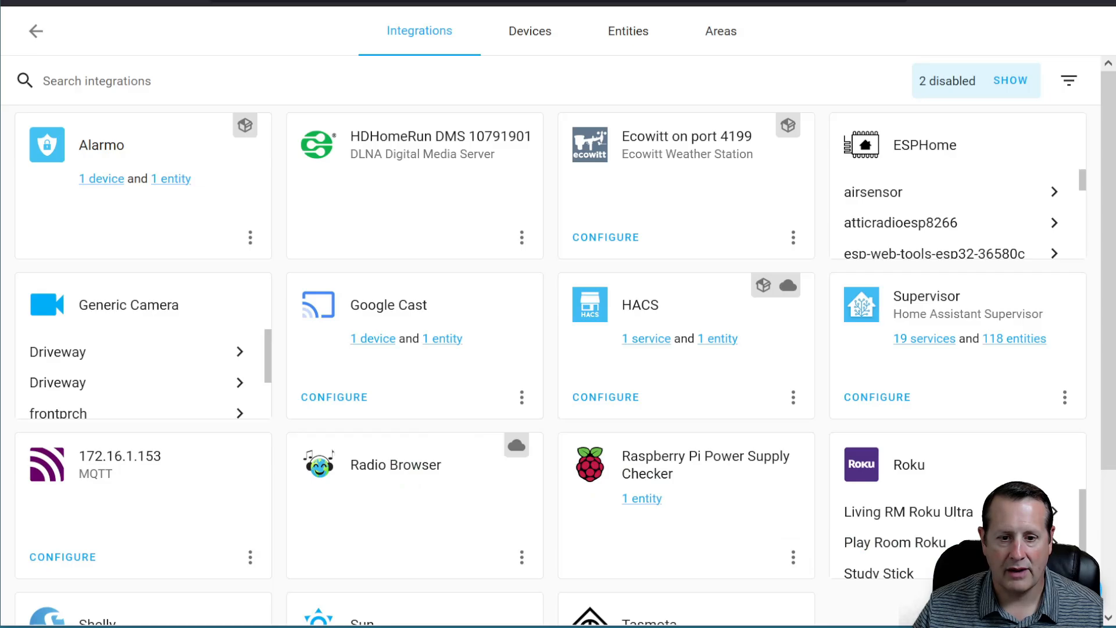
Step: Search the new integrations for "nws" and start setting up National Weather Service (NWS)
{"action": "type", "text": "na"}
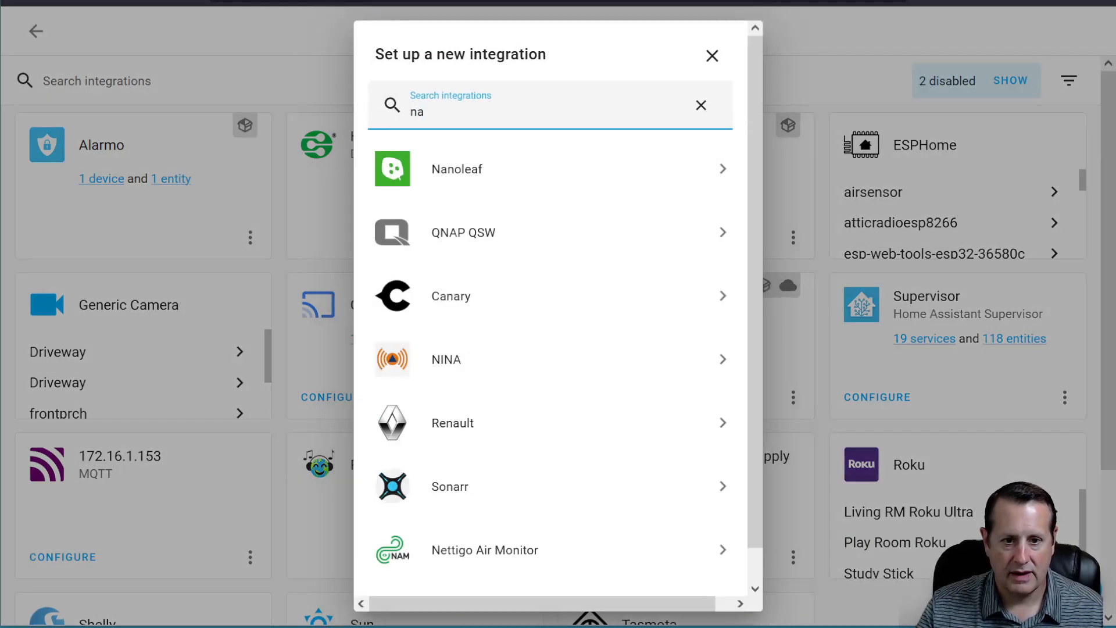
{"action": "type", "text": "w"}
{"action": "key", "text": "BackSpace"}
{"action": "key", "text": "BackSpace"}
{"action": "type", "text": "ws"}
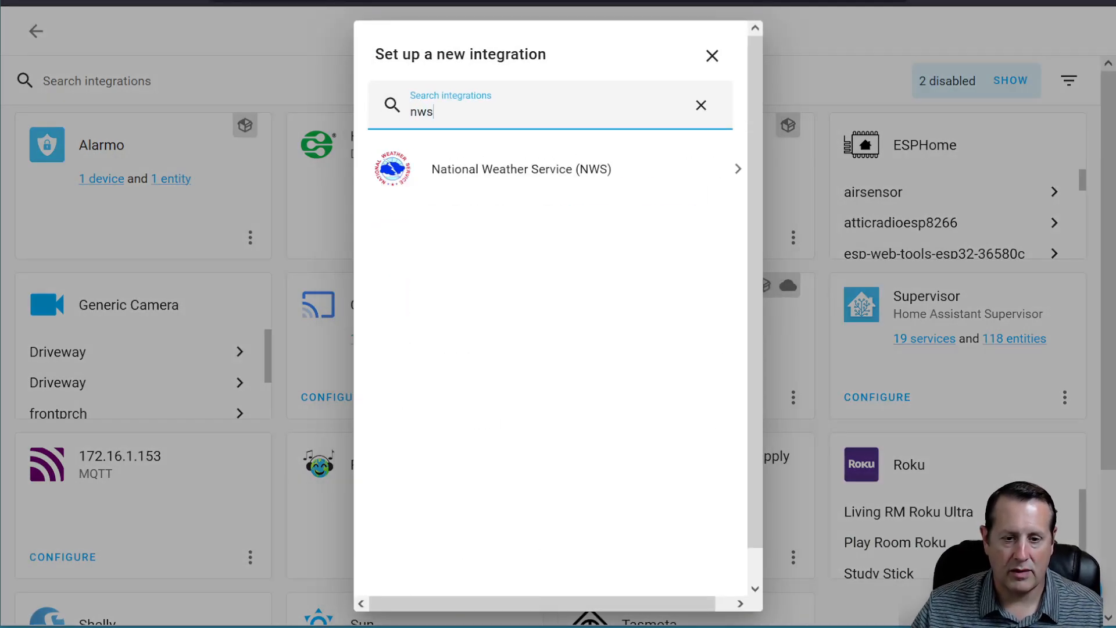
{"action": "left_click", "coordinate": [651, 175]}
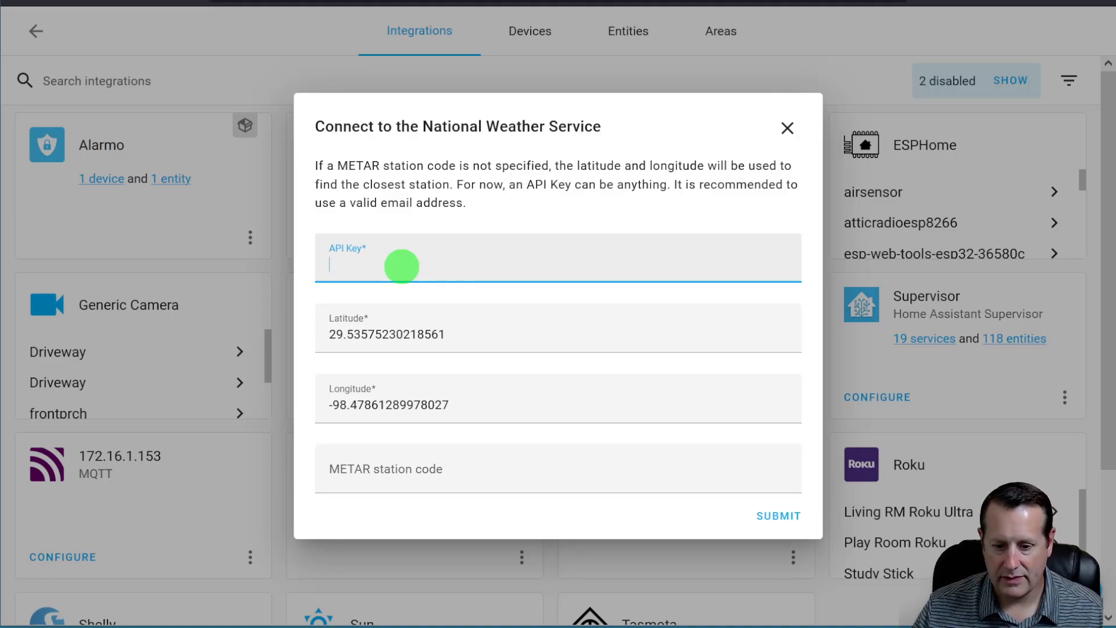
Step: Enter the API key, leave the METAR station code blank, and complete the National Weather Service setup without assigning an area
{"action": "key", "text": "ctrl+v"}
{"action": "left_click", "coordinate": [398, 428]}
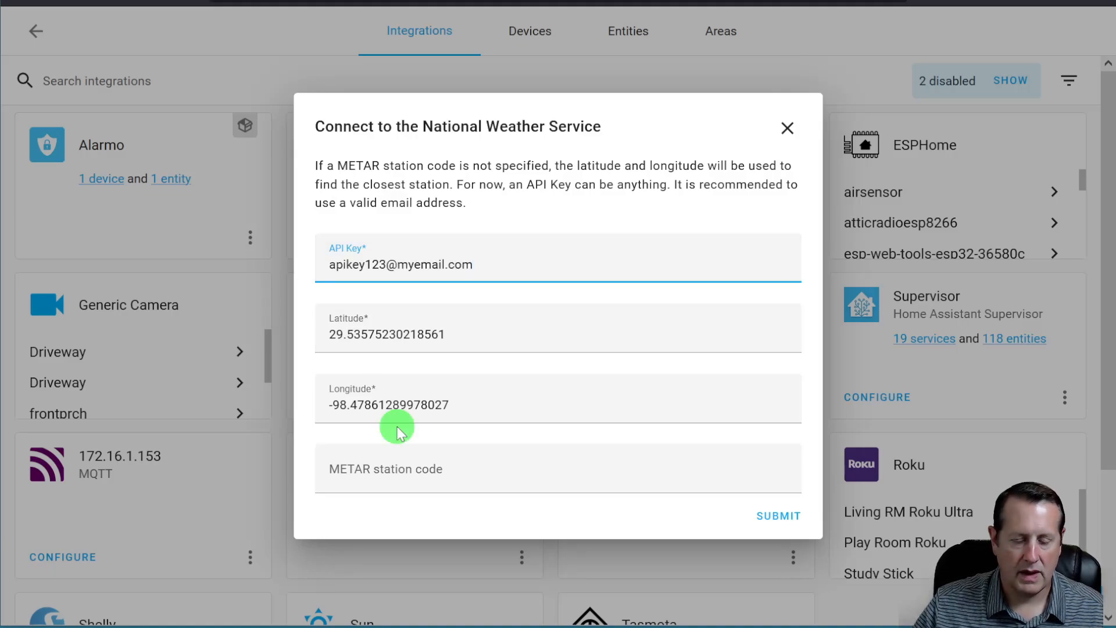
{"action": "left_click", "coordinate": [425, 477]}
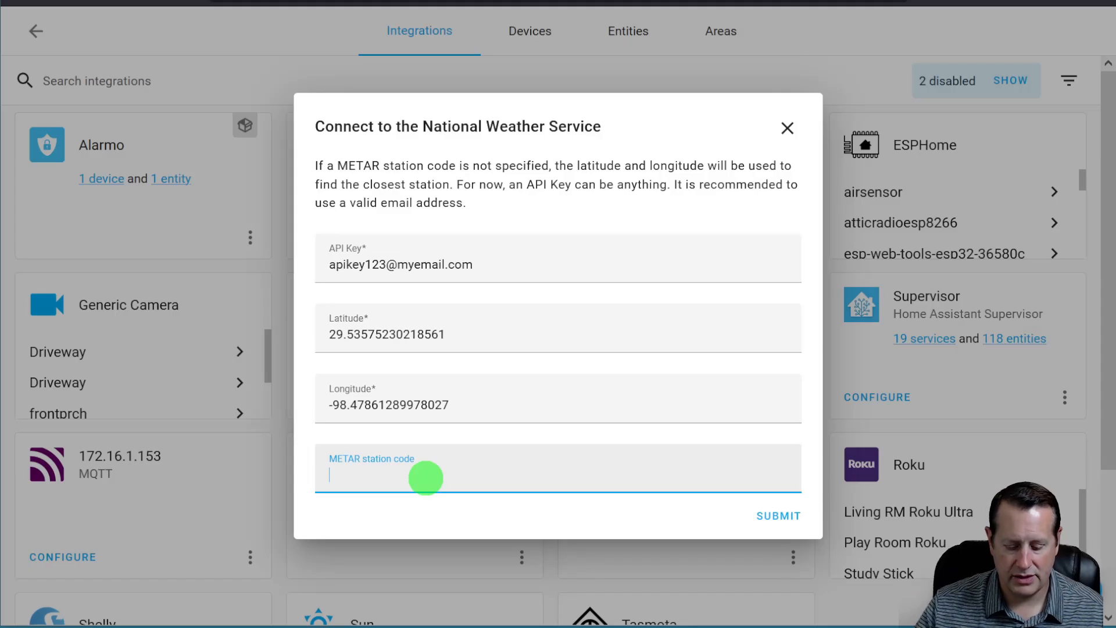
{"action": "left_click", "coordinate": [780, 517]}
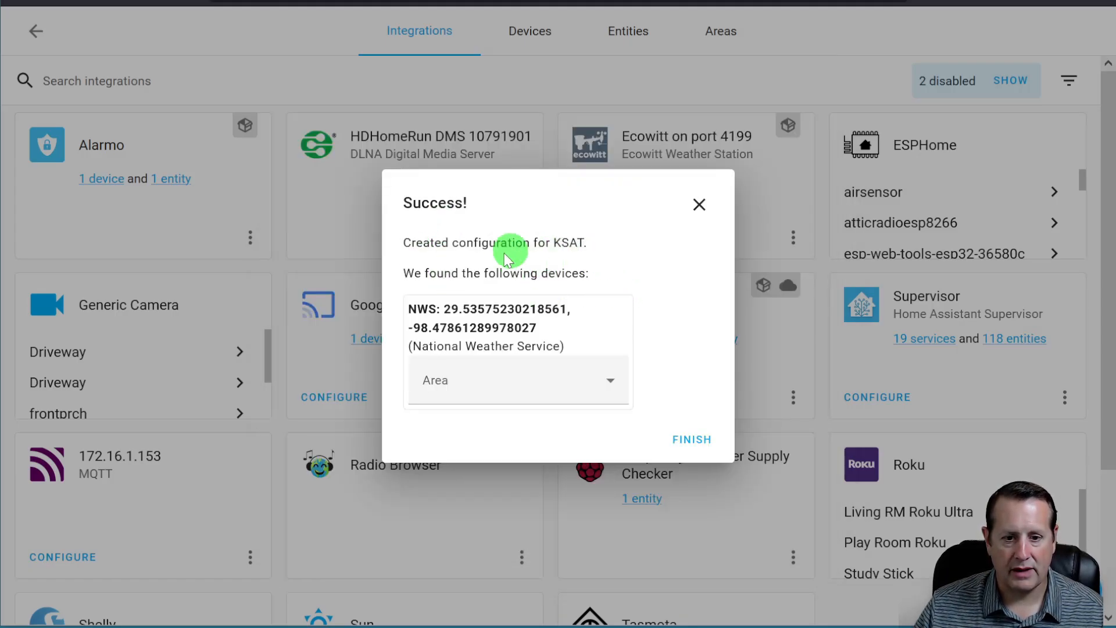
{"action": "left_click", "coordinate": [707, 445]}
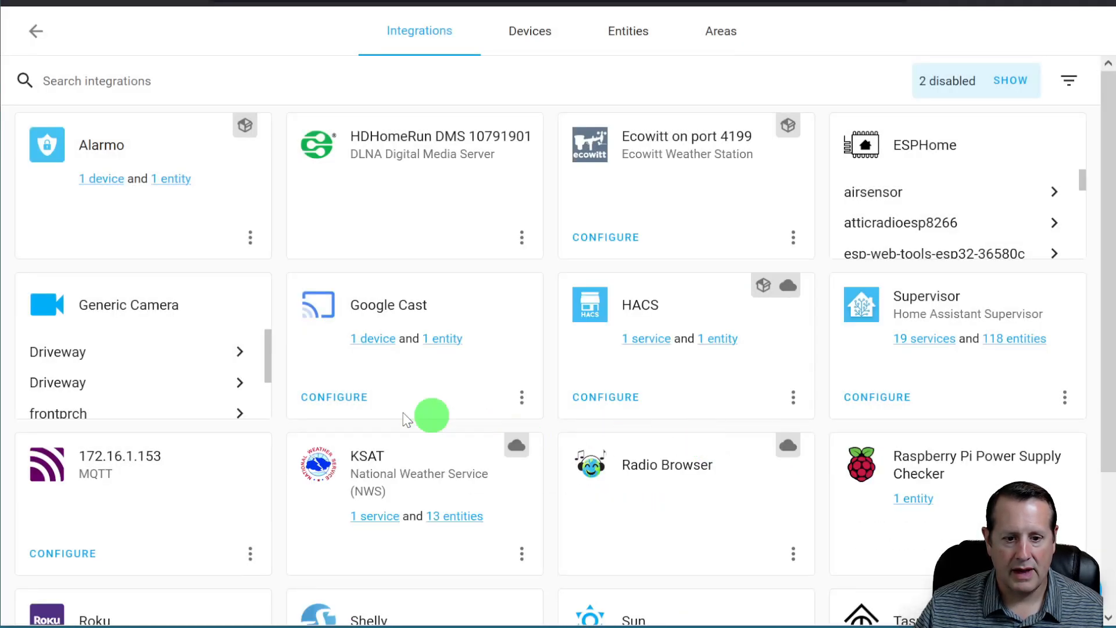
Step: Open the National Weather Service's KSAT Daynight entity, review its current conditions and forecast, and return to the integrations list
{"action": "left_click", "coordinate": [379, 516]}
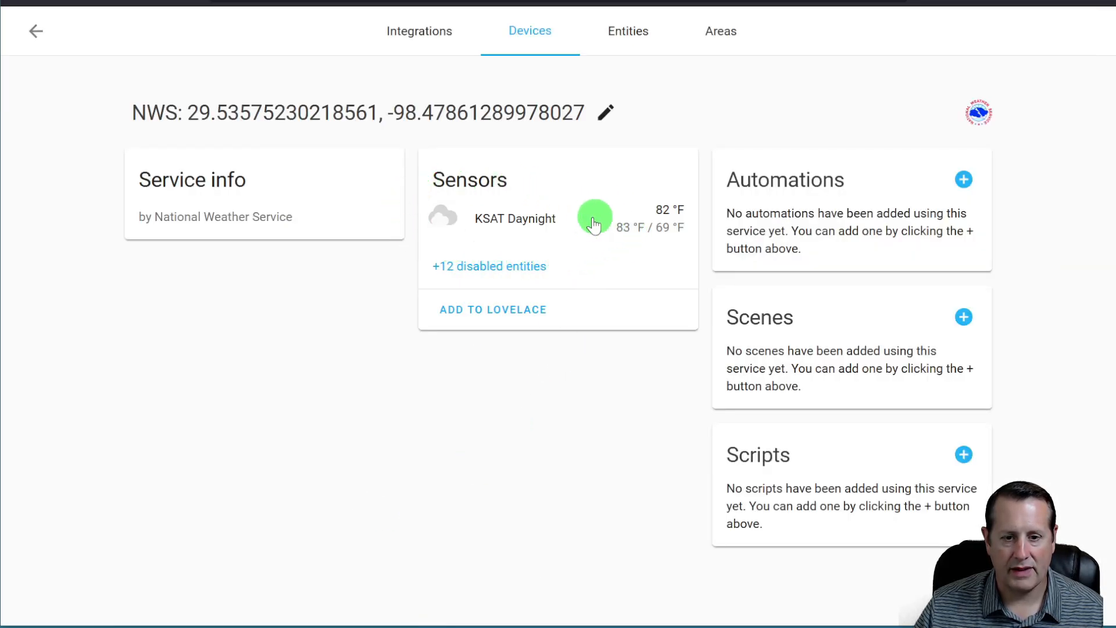
{"action": "left_click", "coordinate": [536, 225]}
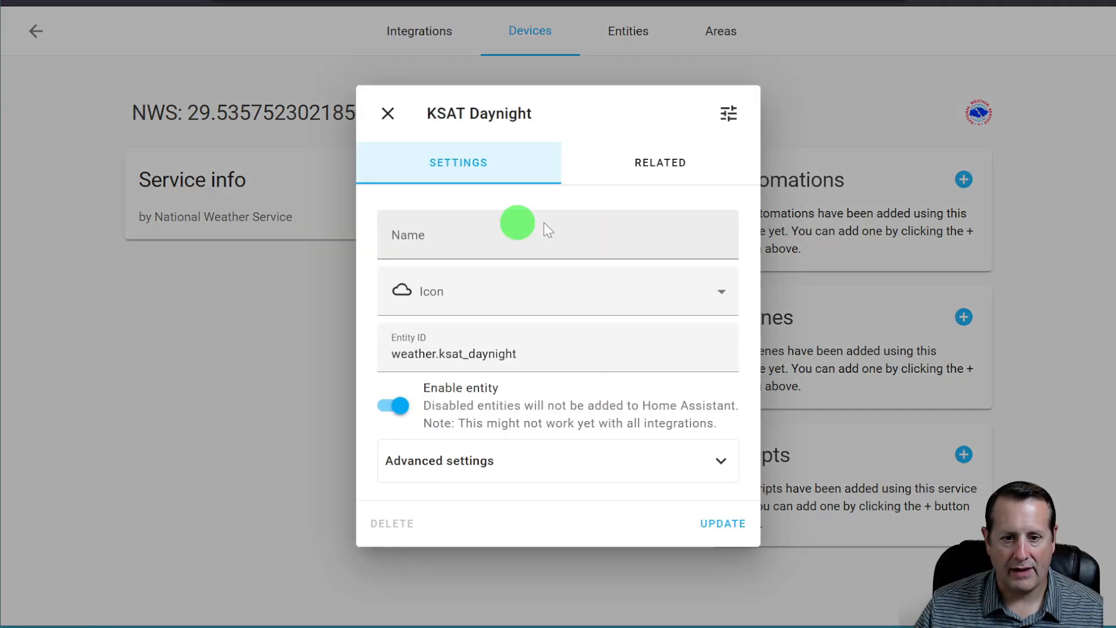
{"action": "left_click", "coordinate": [729, 119]}
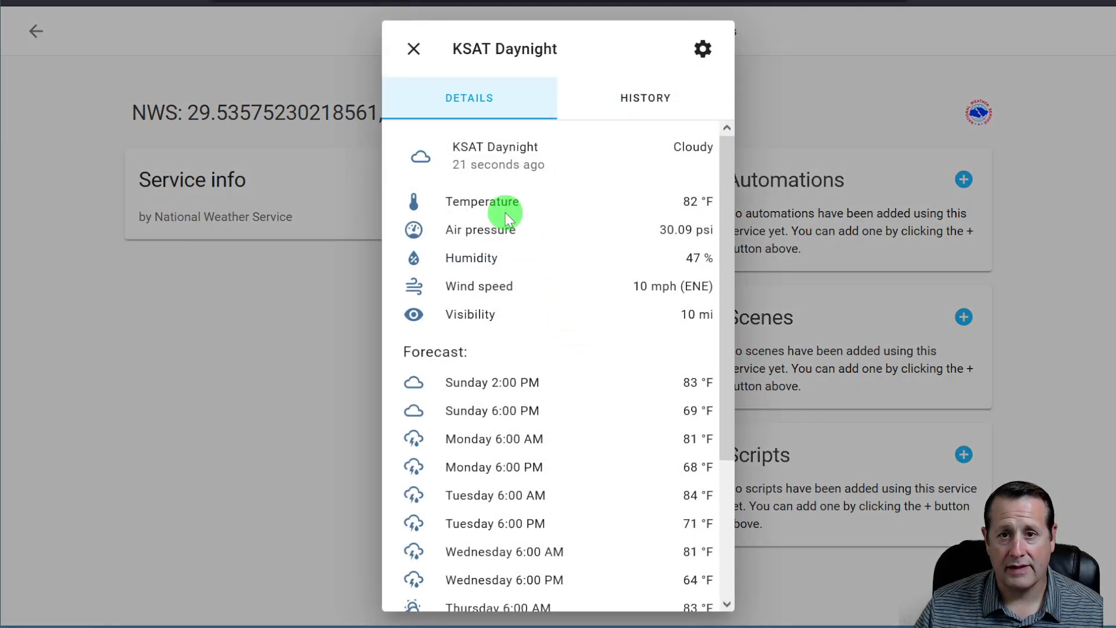
{"action": "scroll", "coordinate": [504, 218], "scroll_direction": "down", "scroll_amount": 3}
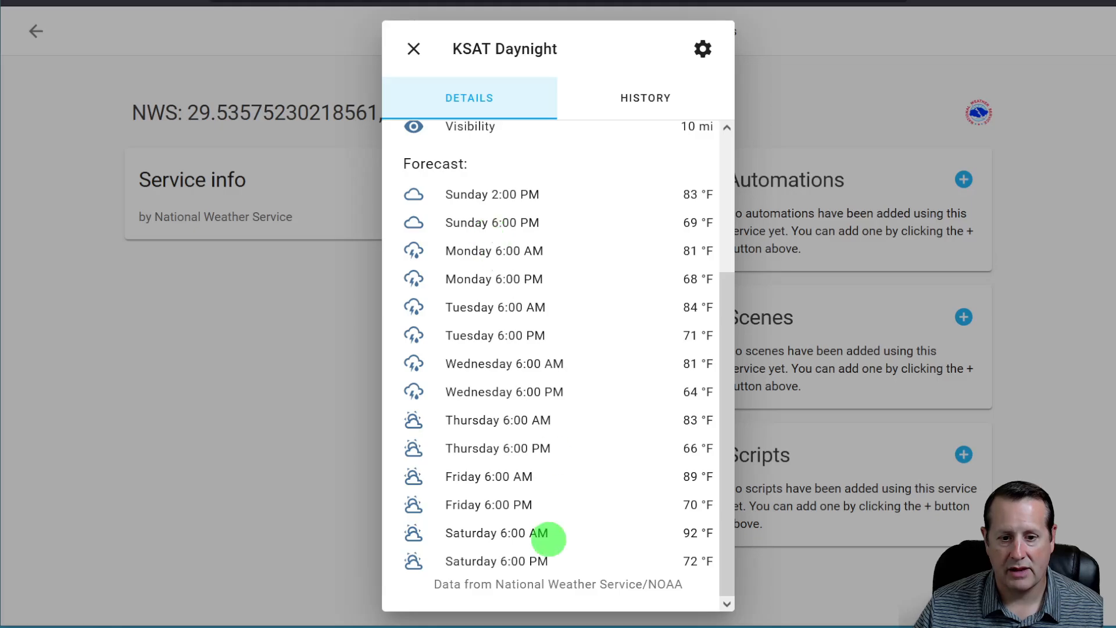
{"action": "scroll", "coordinate": [531, 407], "scroll_direction": "up", "scroll_amount": 3}
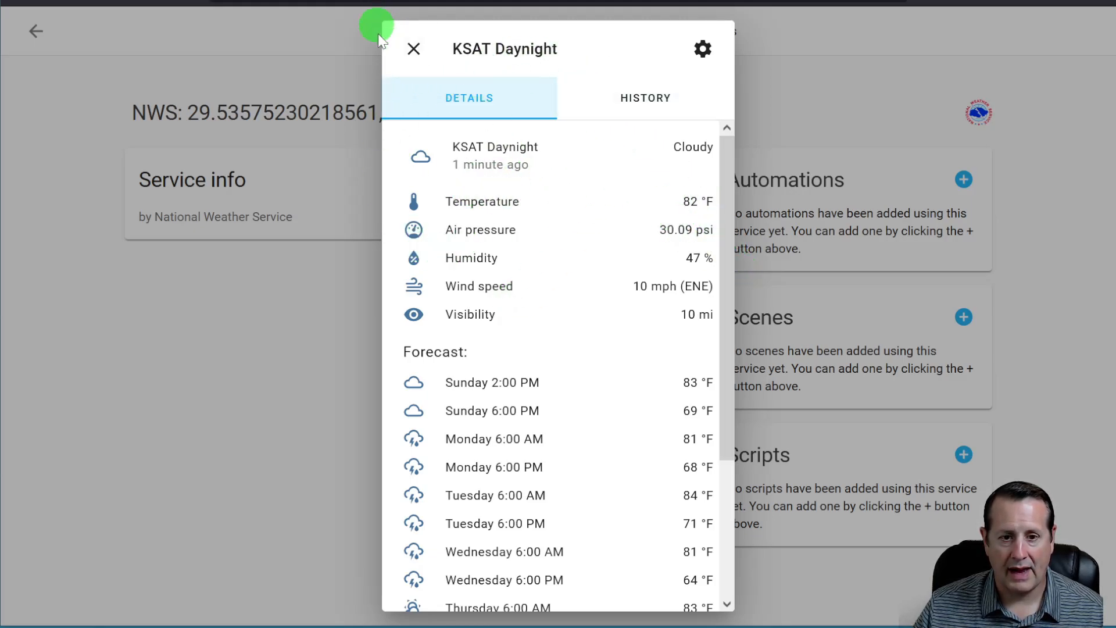
{"action": "left_click", "coordinate": [416, 51]}
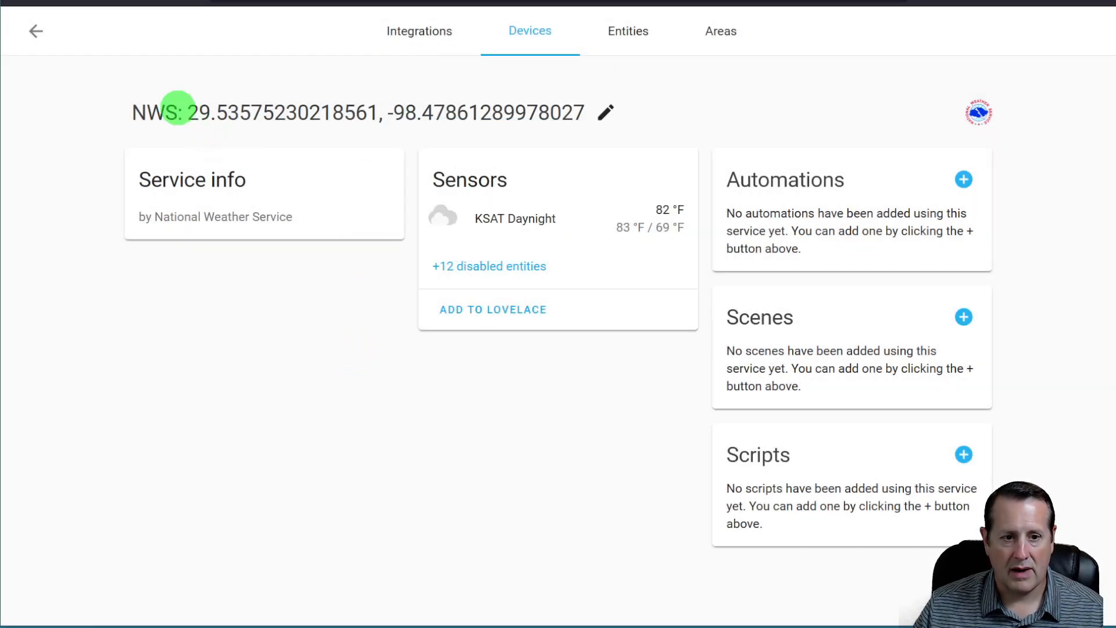
{"action": "left_click", "coordinate": [35, 31]}
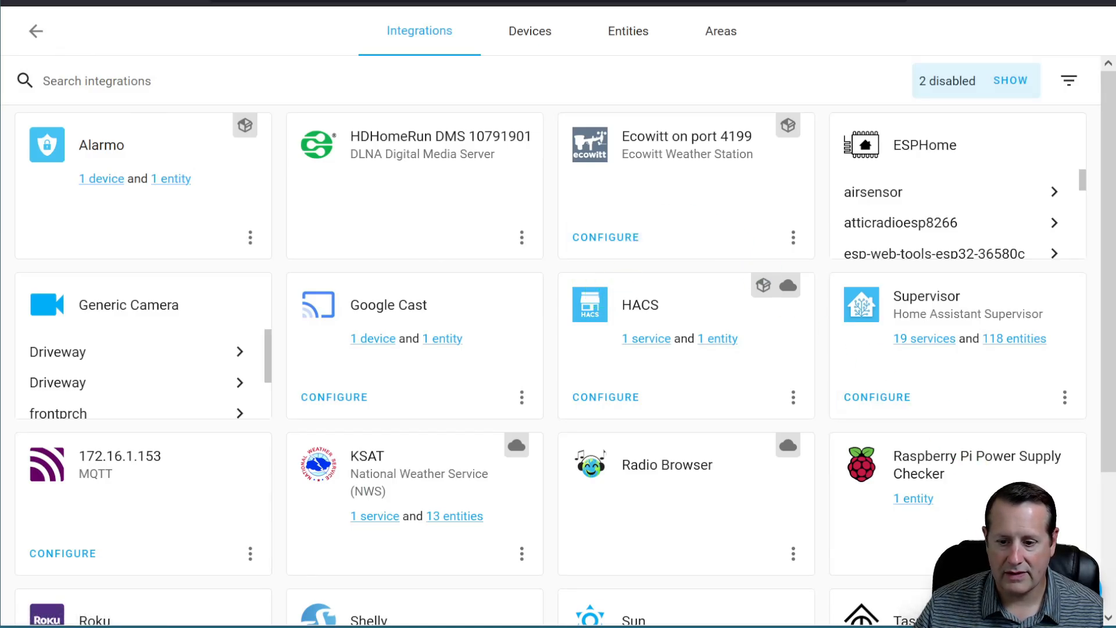
Step: Search the new integrations for "met" and add Meteorologisk institutt (Met.no) with the name Home and the prefilled location
{"action": "left_click", "coordinate": [1006, 581]}
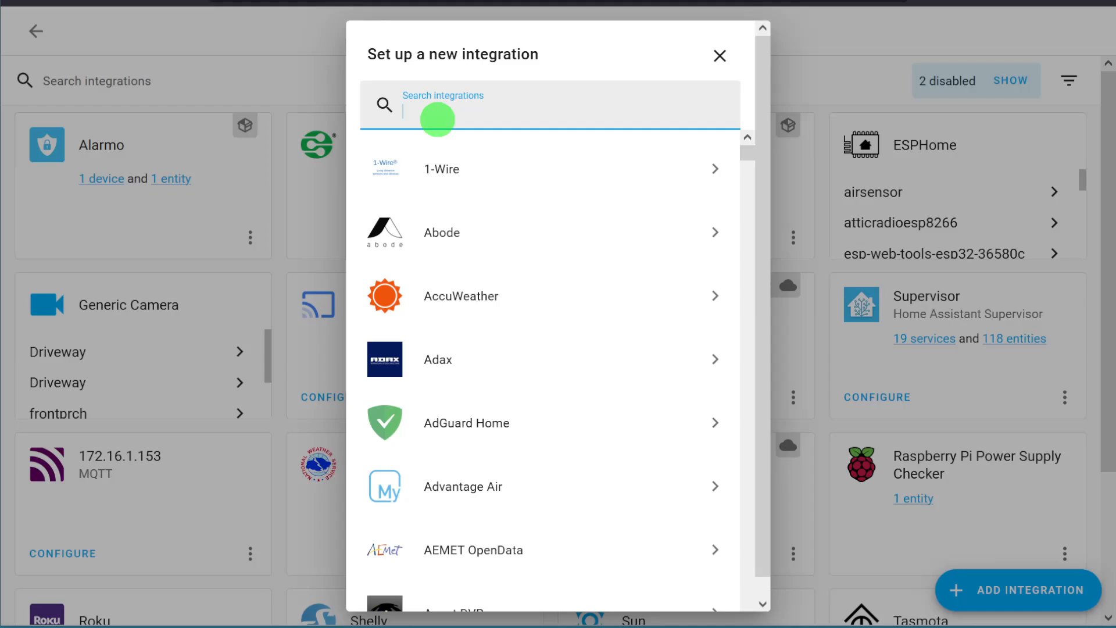
{"action": "type", "text": "met"}
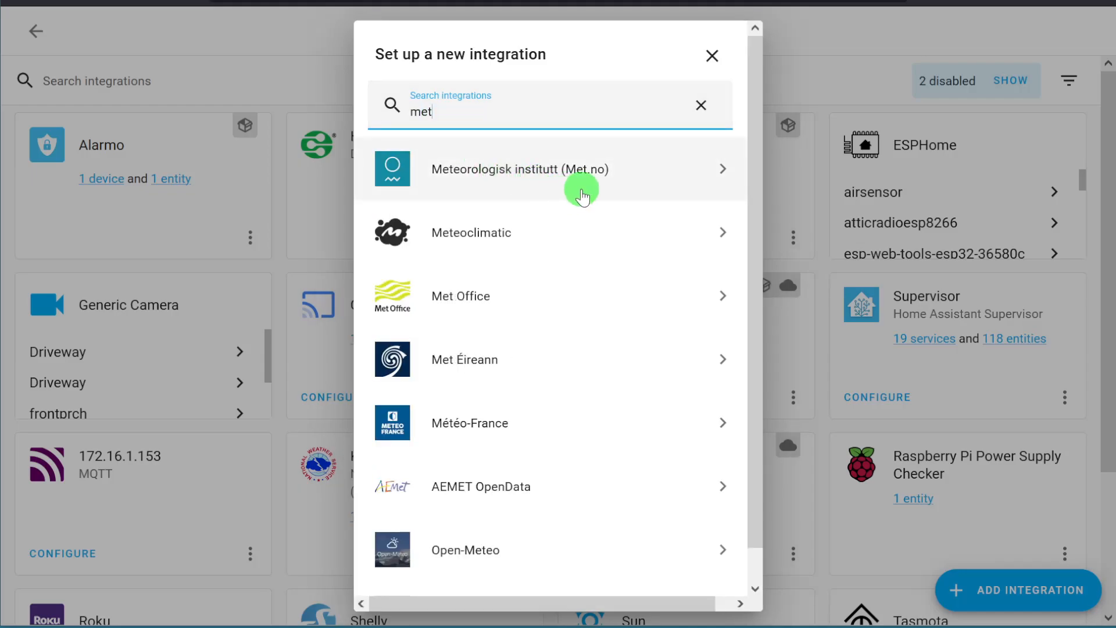
{"action": "left_click", "coordinate": [623, 178]}
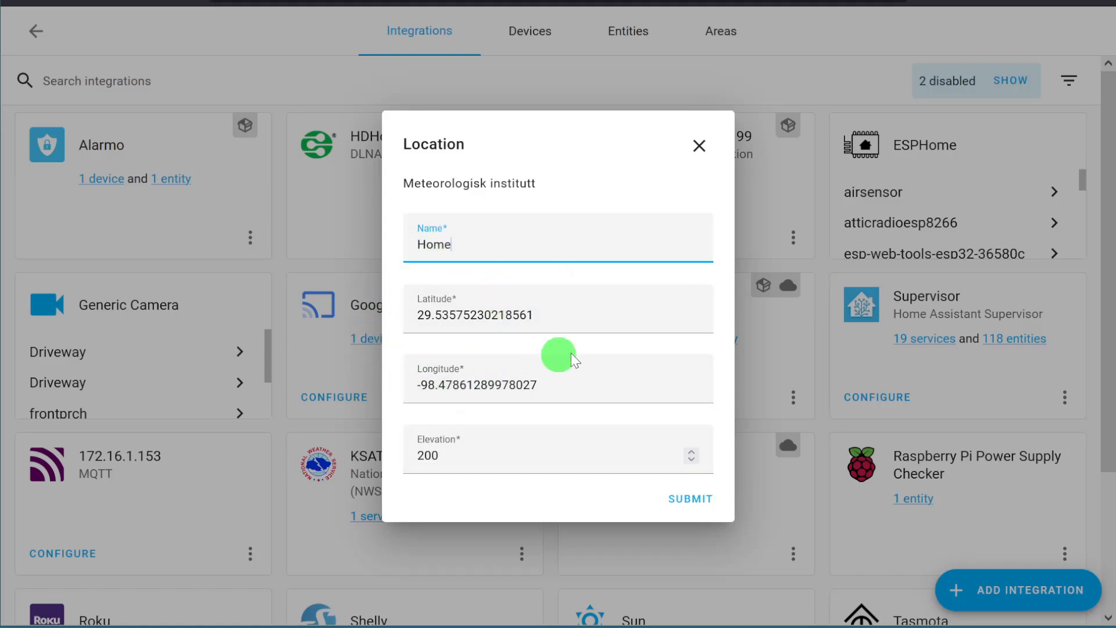
{"action": "left_click", "coordinate": [689, 506]}
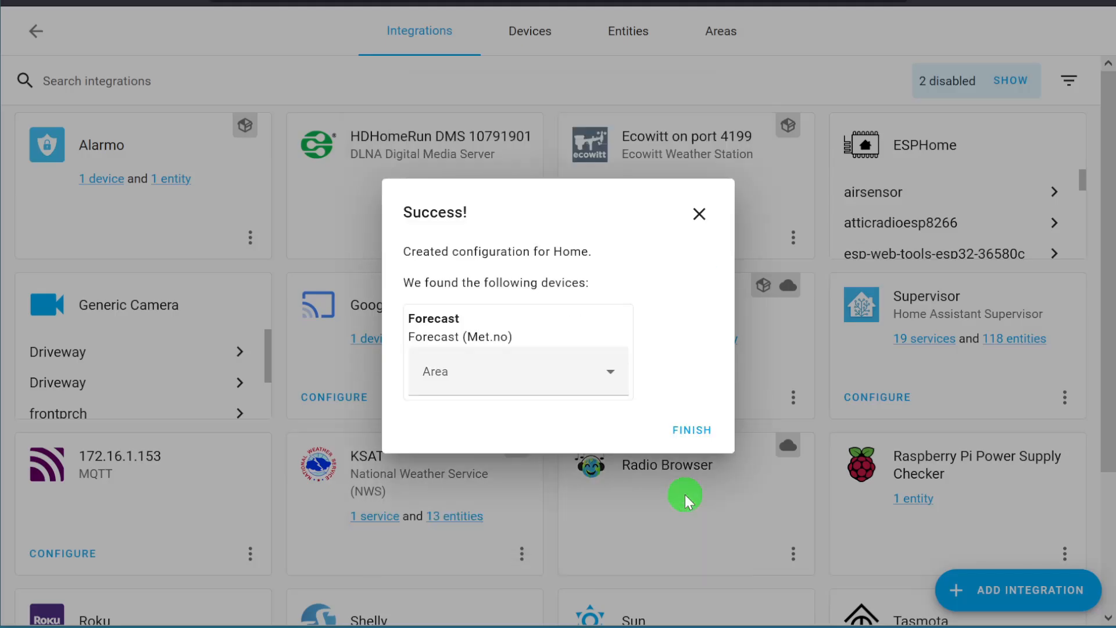
{"action": "left_click", "coordinate": [686, 437]}
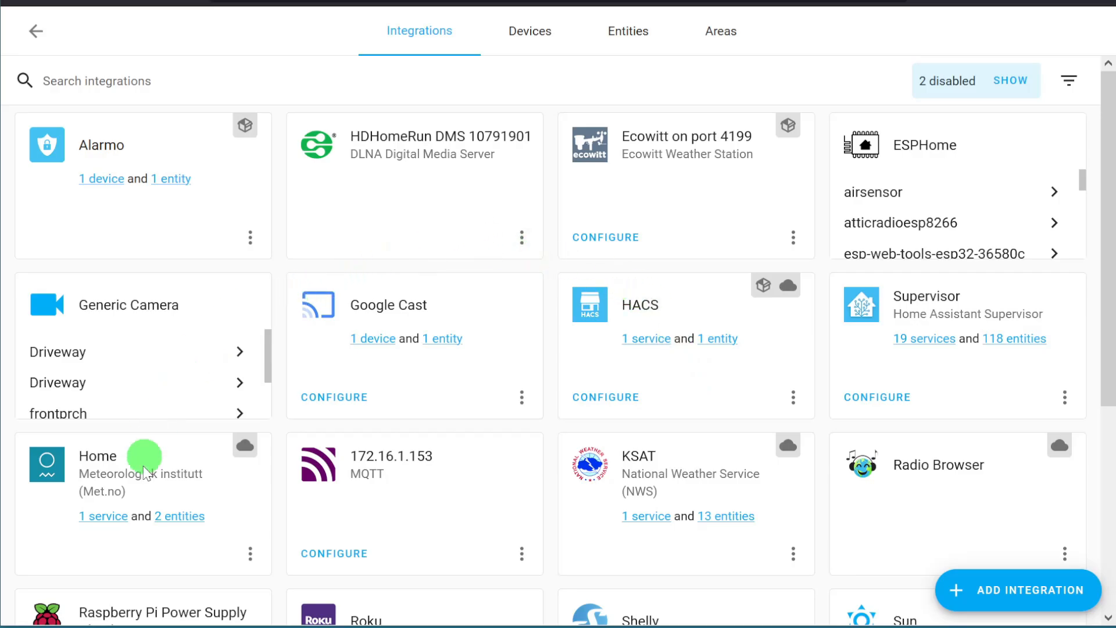
Step: Open the Met.no service's Home entity, review its current conditions and daily forecast, and return to the integrations list
{"action": "left_click", "coordinate": [112, 515]}
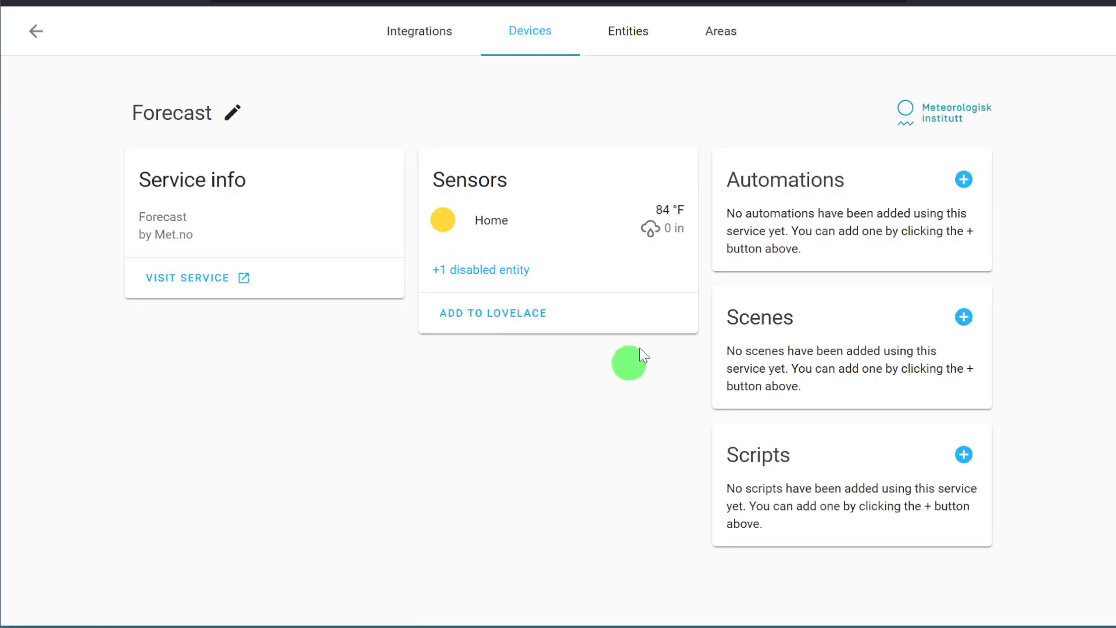
{"action": "left_click", "coordinate": [500, 224]}
{"action": "left_click", "coordinate": [729, 114]}
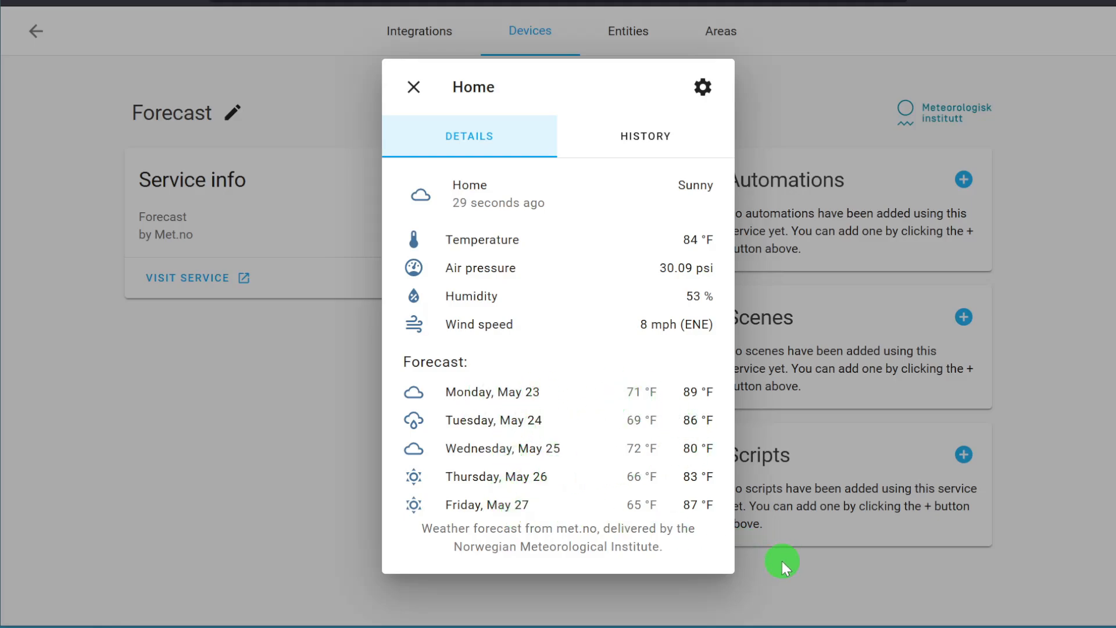
{"action": "left_click", "coordinate": [410, 86]}
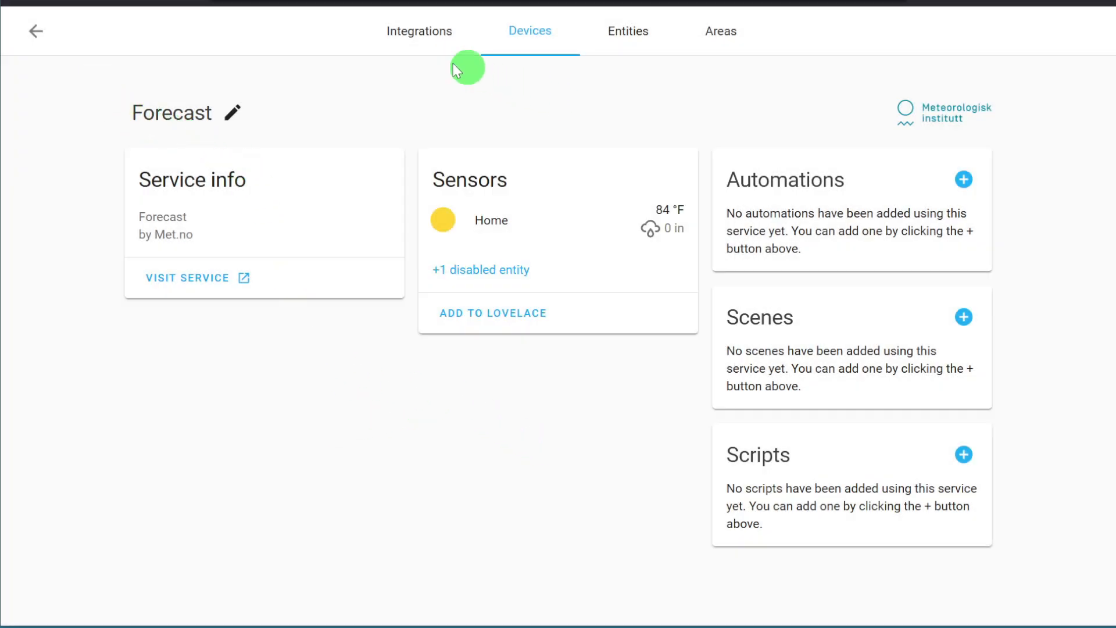
{"action": "left_click", "coordinate": [37, 33]}
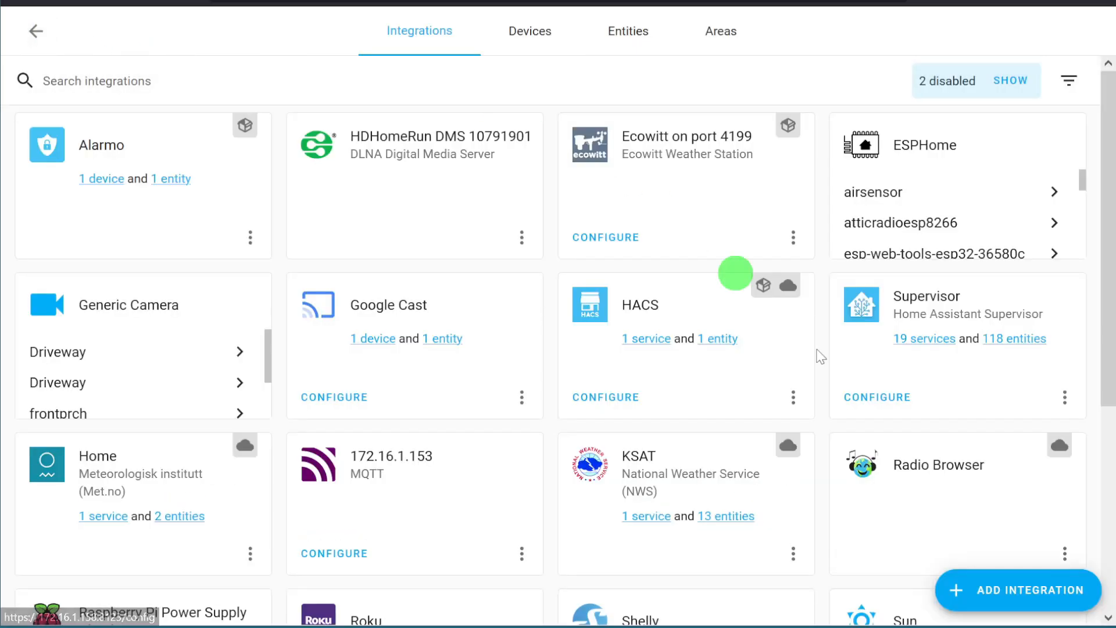
{"action": "left_click", "coordinate": [1045, 607]}
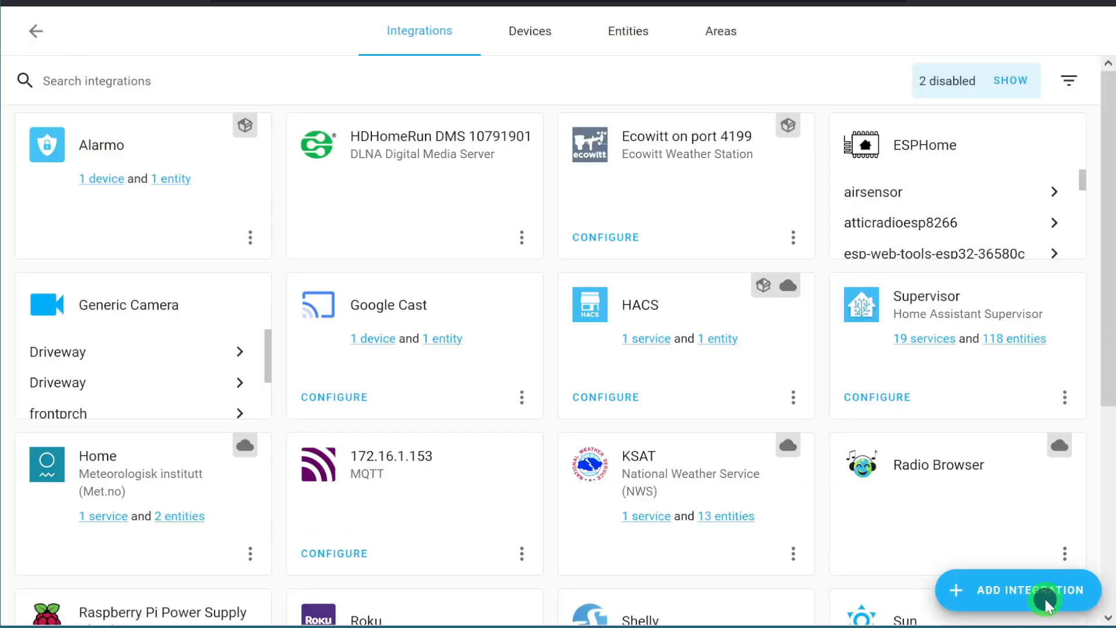
{"action": "type", "text": "bli"}
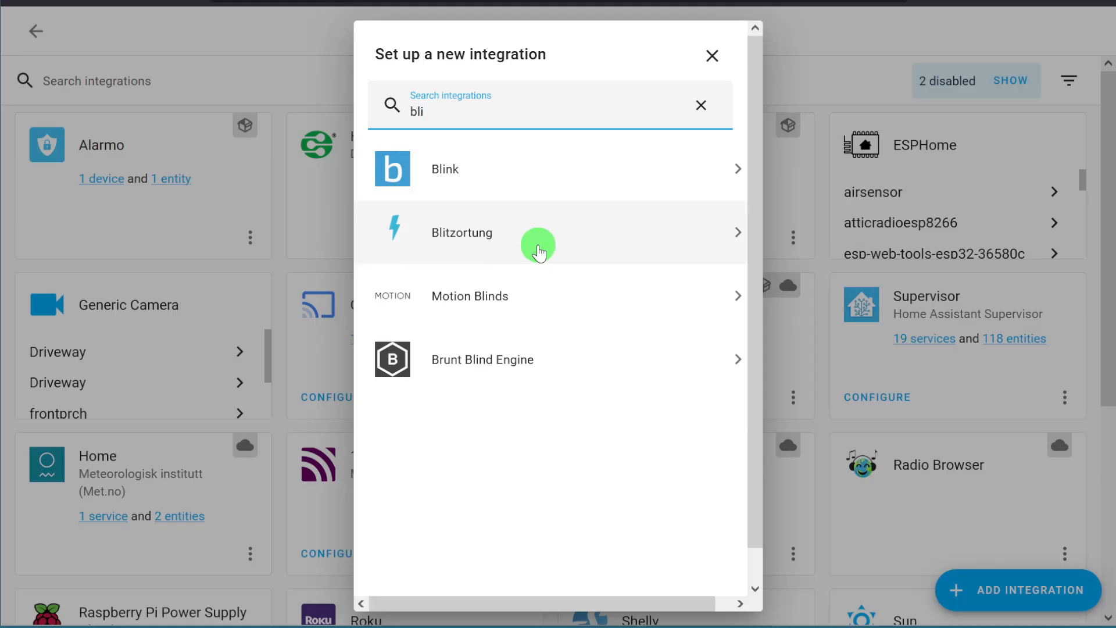
{"action": "left_click", "coordinate": [538, 250]}
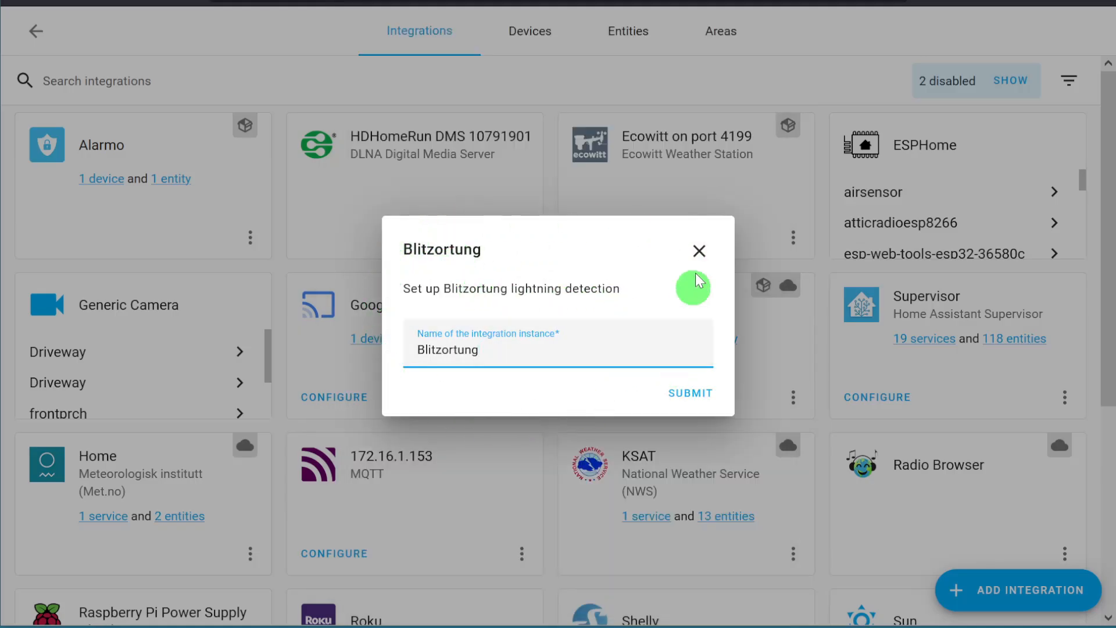
{"action": "left_click", "coordinate": [699, 250]}
Step: Go to the integrations section of HACS and look through the downloaded repositories for the Blitzortung.org Lightning Detector
{"action": "left_click", "coordinate": [37, 32]}
{"action": "left_click", "coordinate": [41, 36]}
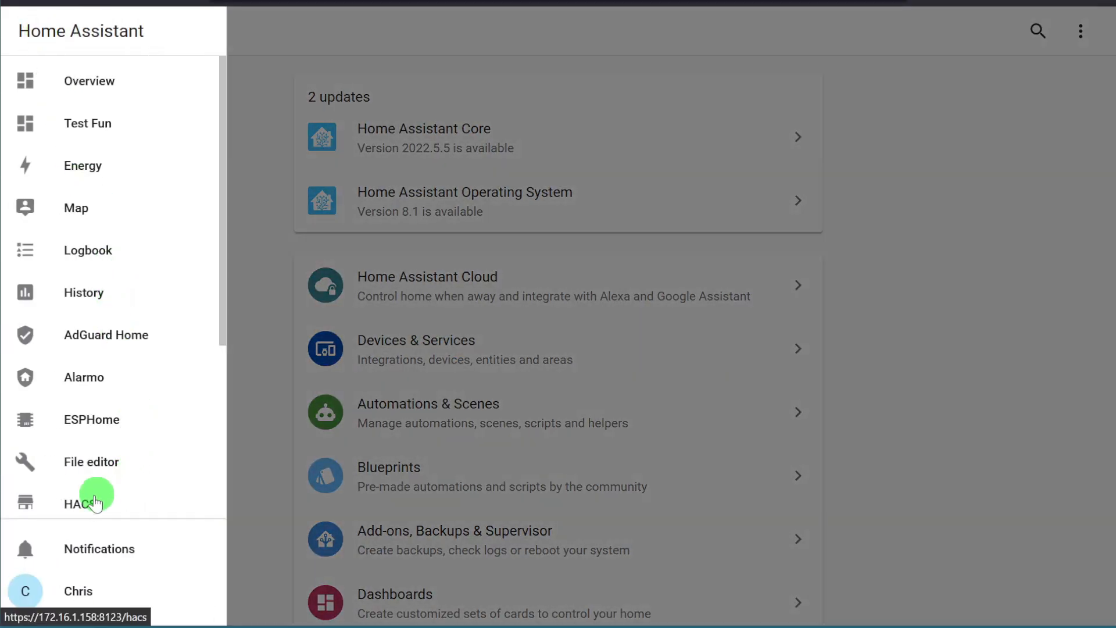
{"action": "scroll", "coordinate": [90, 473], "scroll_direction": "down", "scroll_amount": 3}
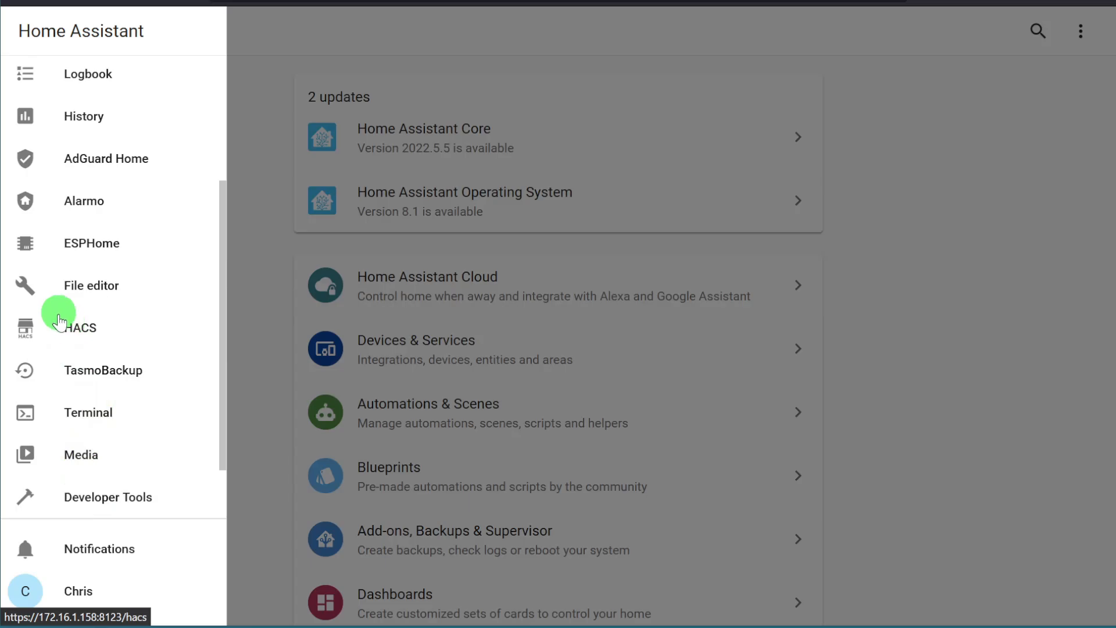
{"action": "left_click", "coordinate": [60, 323]}
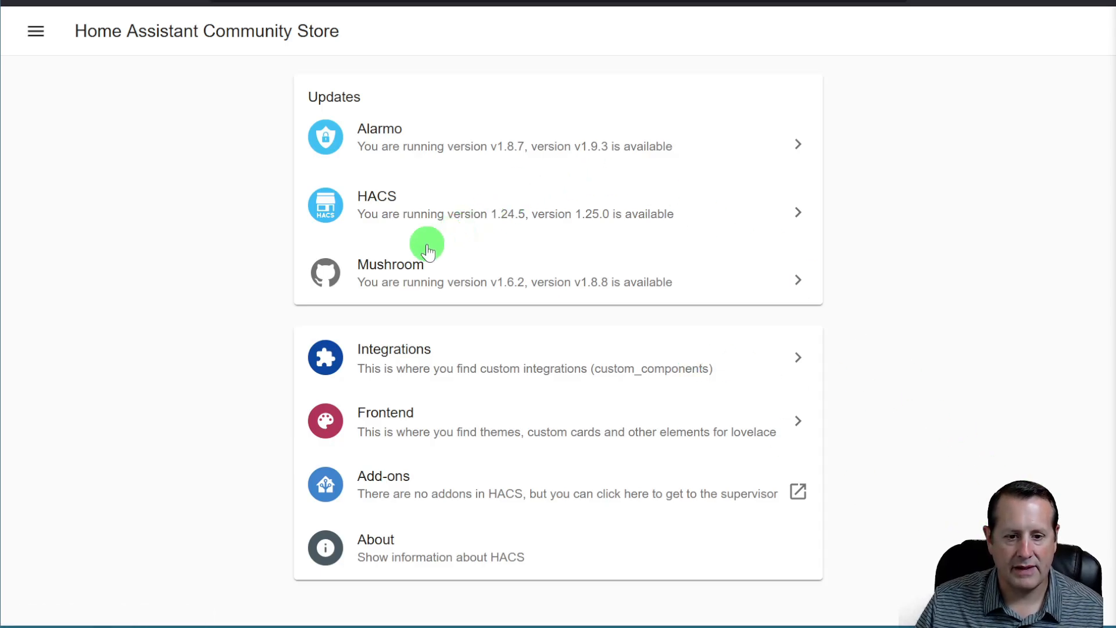
{"action": "left_click", "coordinate": [504, 386]}
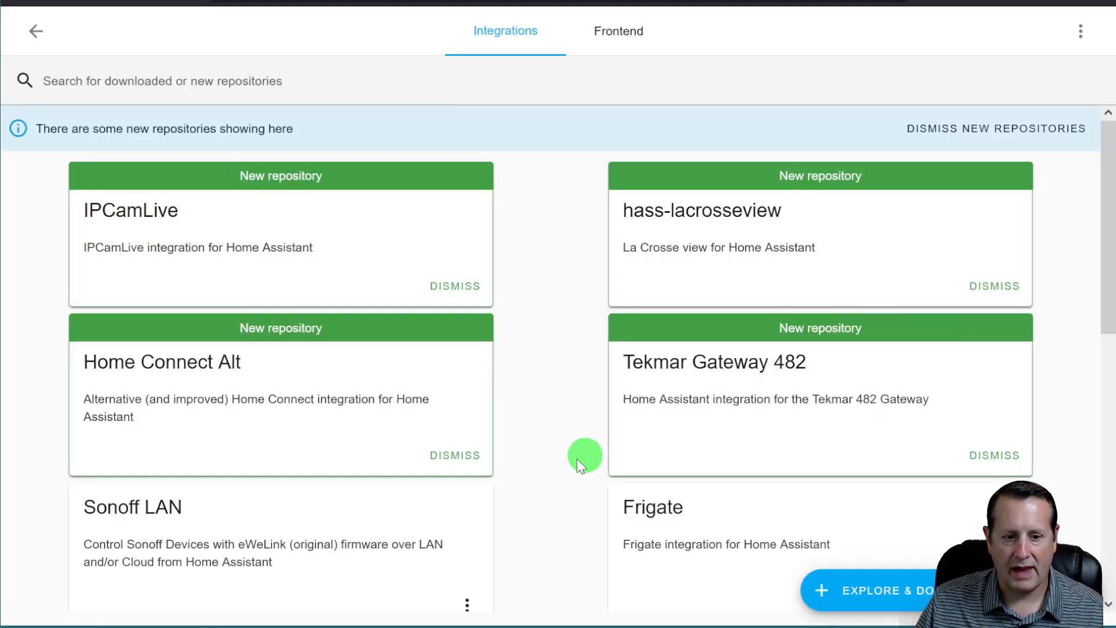
{"action": "scroll", "coordinate": [532, 459], "scroll_direction": "down", "scroll_amount": 5}
{"action": "scroll", "coordinate": [530, 459], "scroll_direction": "down", "scroll_amount": 5}
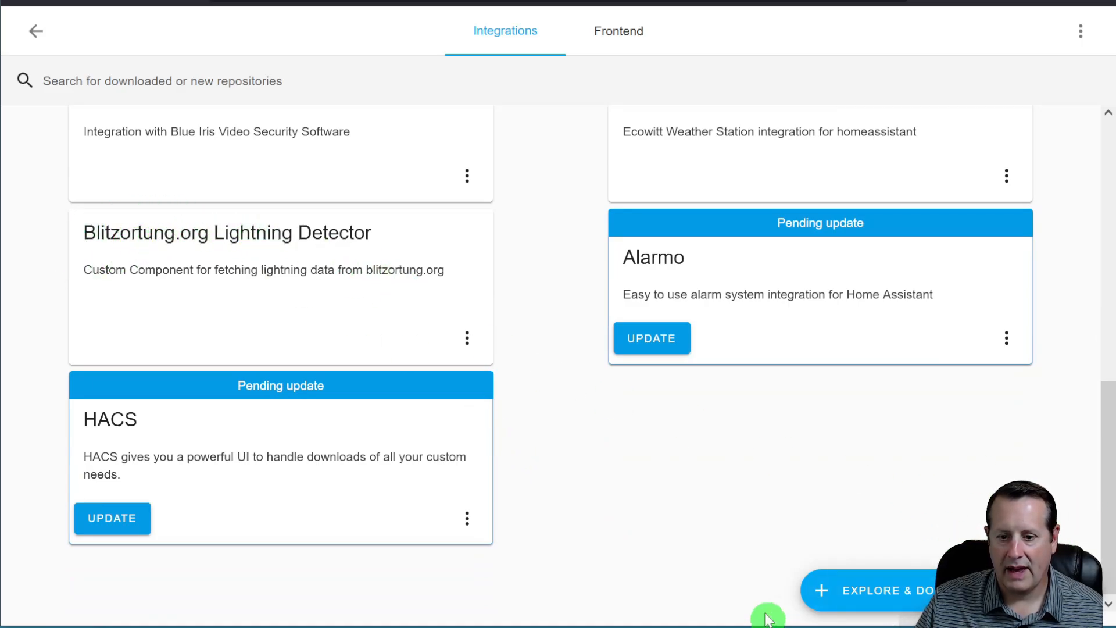
Step: Search the HACS repositories available for download for "blitz", close the search and leave the HACS integrations page
{"action": "left_click", "coordinate": [888, 607]}
{"action": "left_click", "coordinate": [253, 128]}
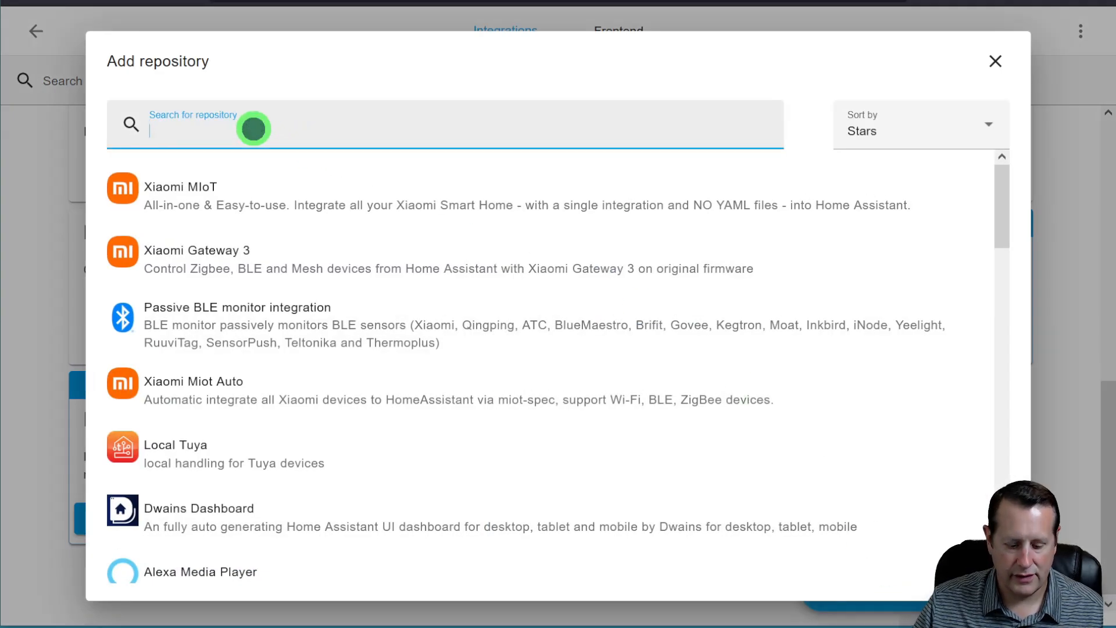
{"action": "type", "text": "blit"}
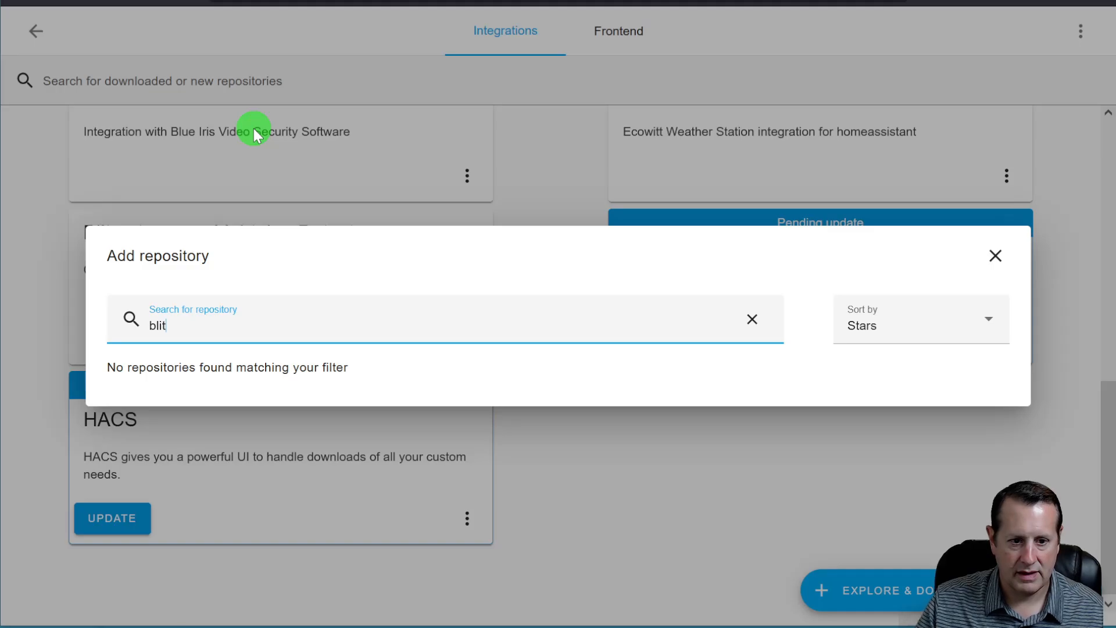
{"action": "key", "text": "BackSpace"}
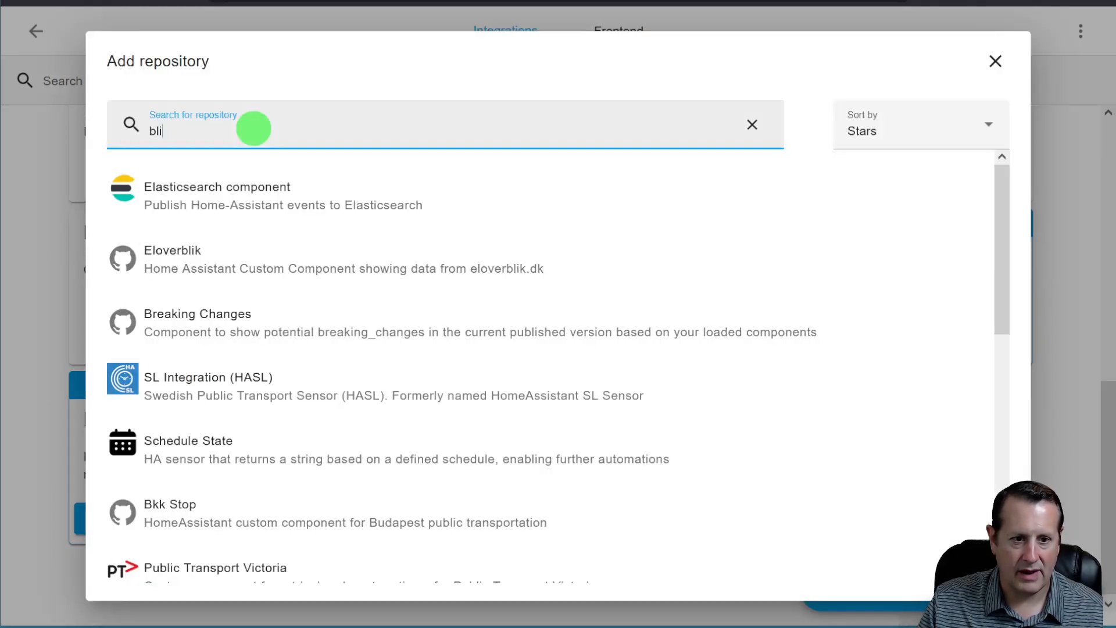
{"action": "type", "text": "tz"}
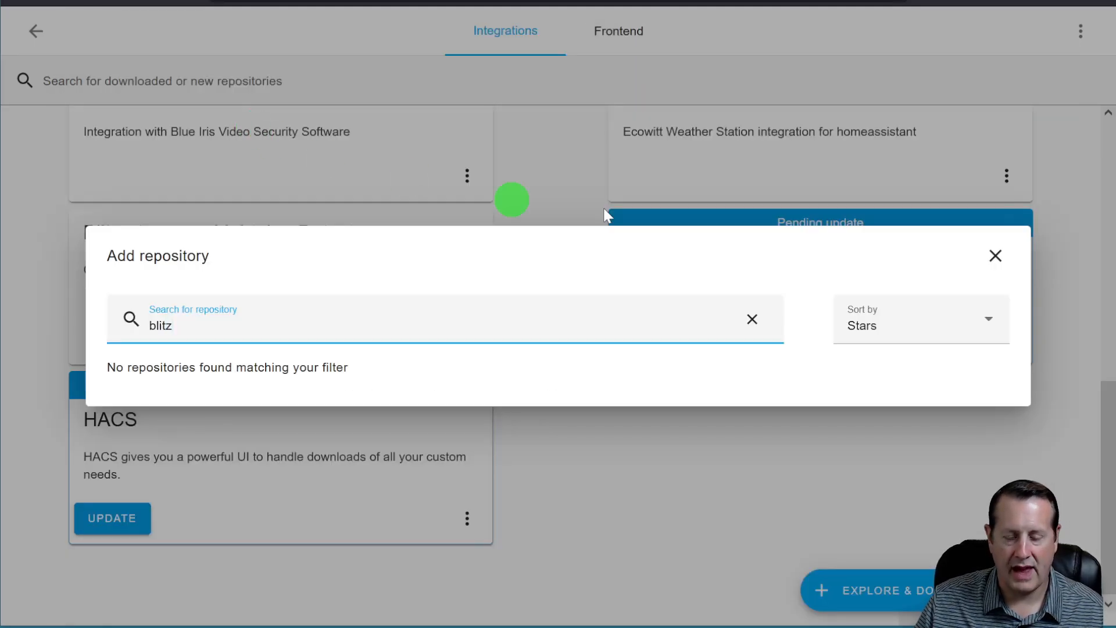
{"action": "left_click", "coordinate": [996, 257]}
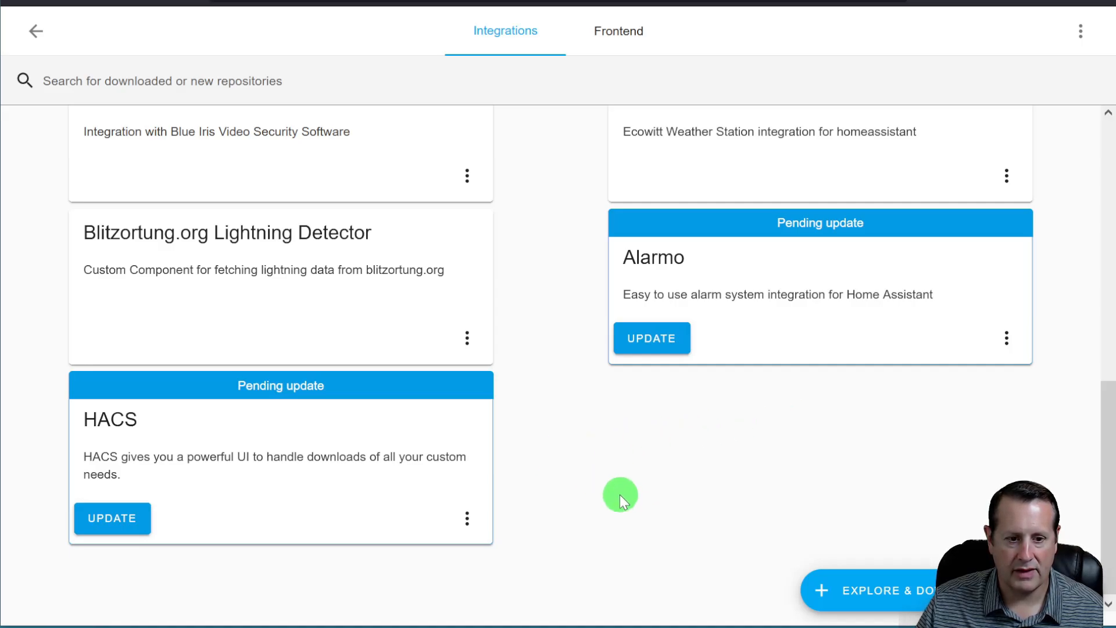
{"action": "scroll", "coordinate": [588, 470], "scroll_direction": "up", "scroll_amount": 3}
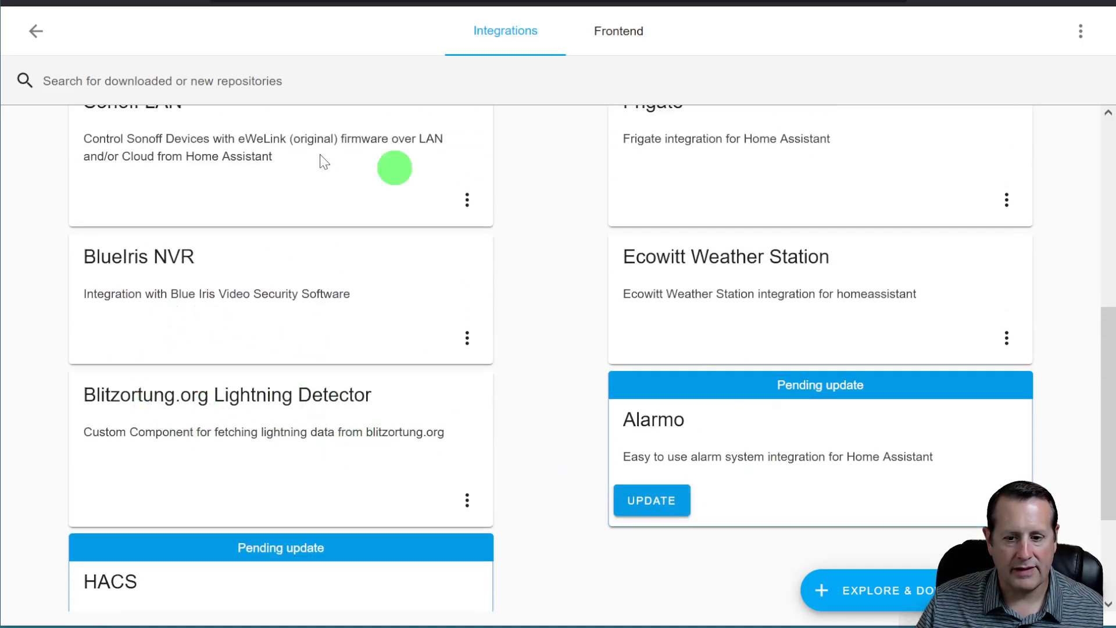
{"action": "left_click", "coordinate": [34, 34]}
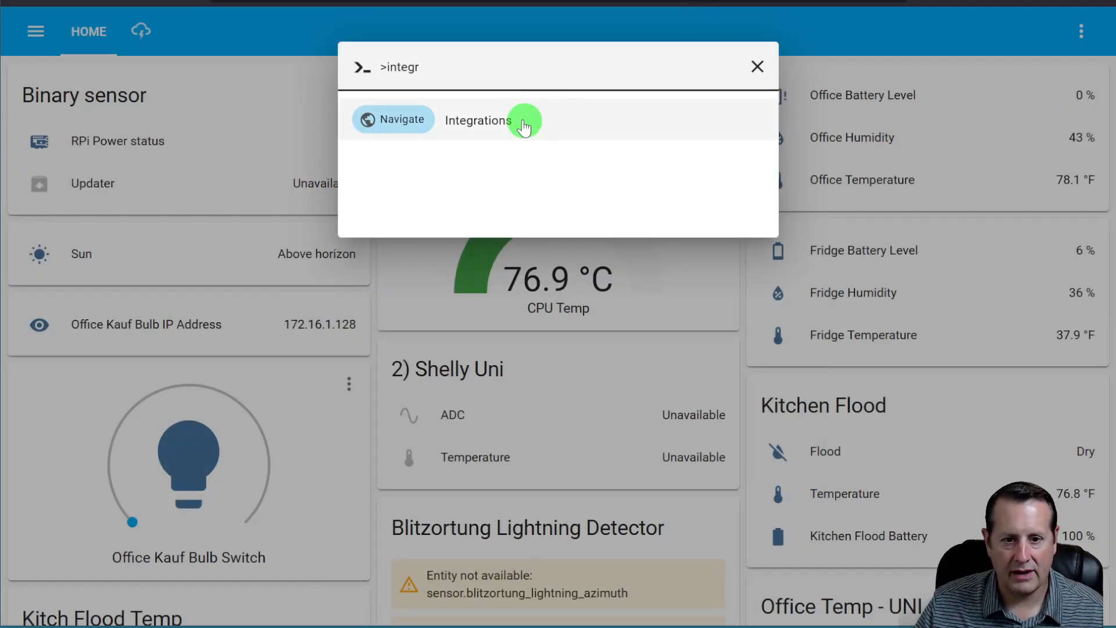
Step: Search the new integrations for "bli", add Blitzortung with its prefilled setup values and finish without assigning an area
{"action": "left_click", "coordinate": [523, 117]}
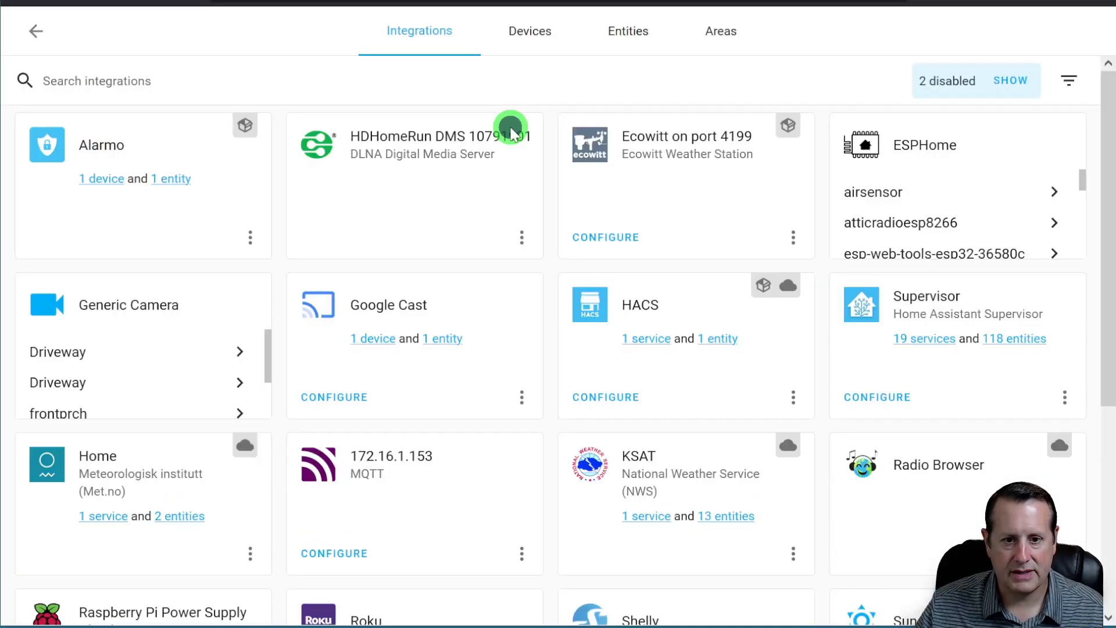
{"action": "left_click", "coordinate": [1015, 591]}
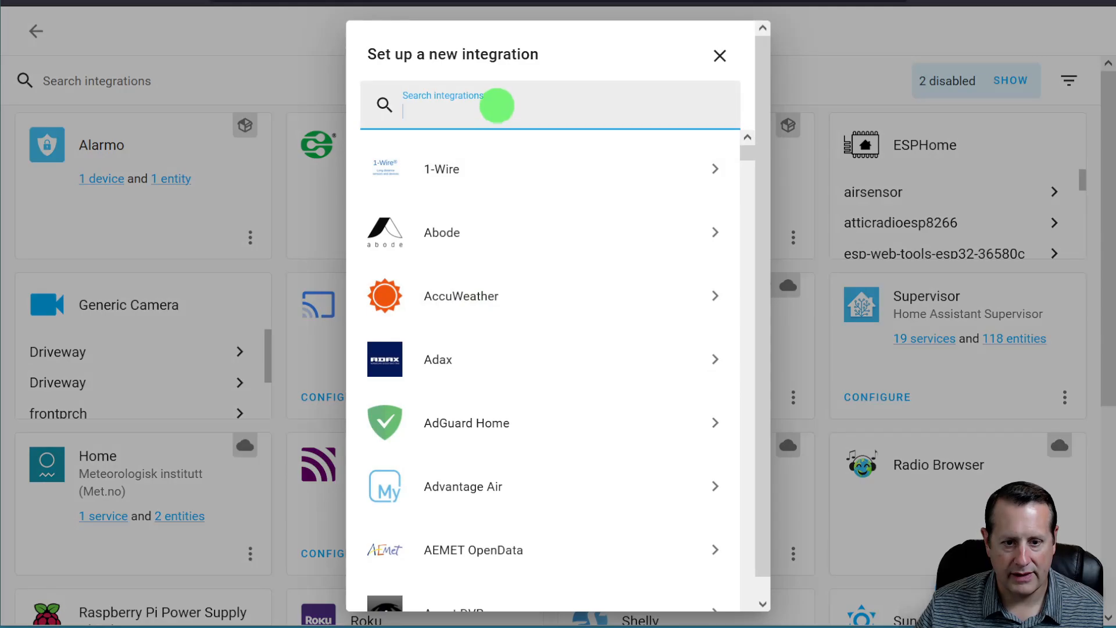
{"action": "type", "text": "bli"}
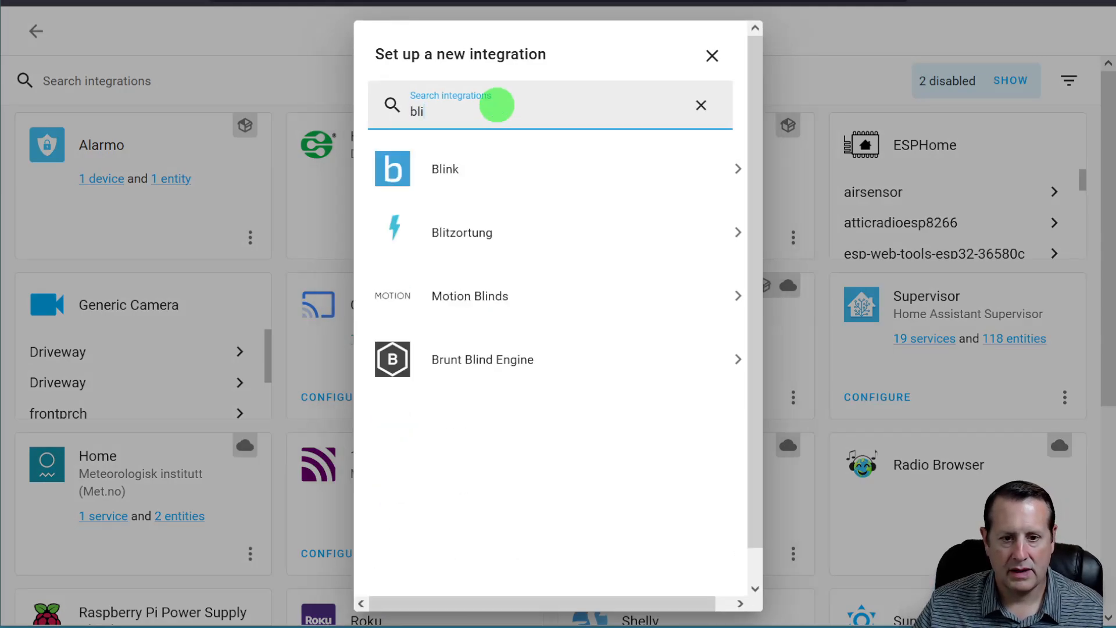
{"action": "left_click", "coordinate": [505, 236]}
{"action": "left_click", "coordinate": [680, 397]}
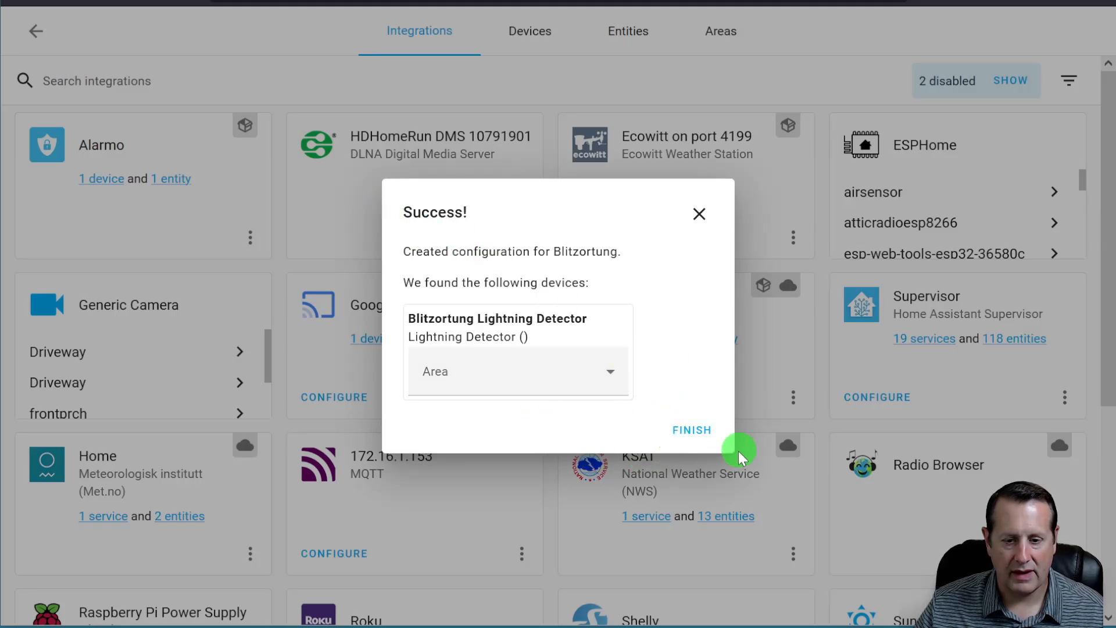
{"action": "left_click", "coordinate": [697, 431]}
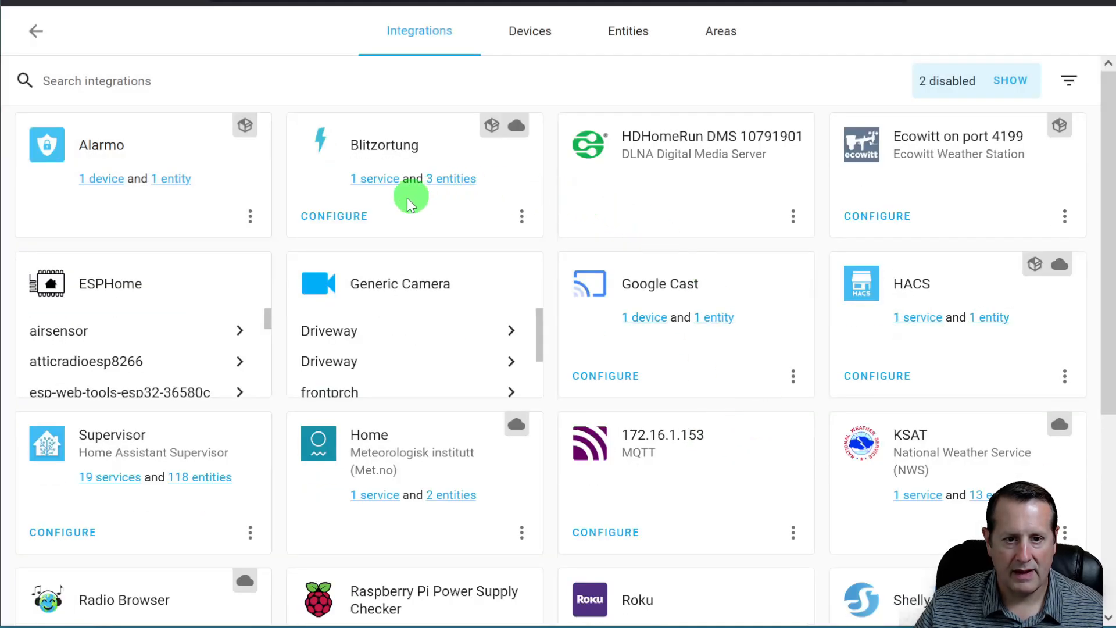
Step: Open the Blitzortung options and search the web in a new tab for a suggested completion of "100km to m"
{"action": "left_click", "coordinate": [343, 217]}
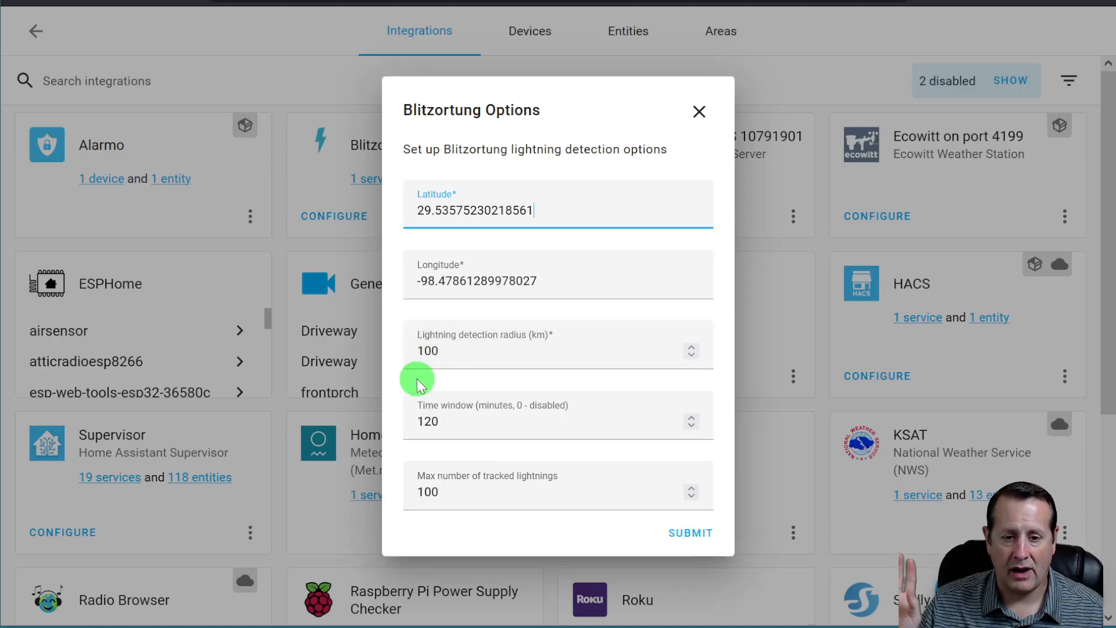
{"action": "key", "text": "ctrl+t"}
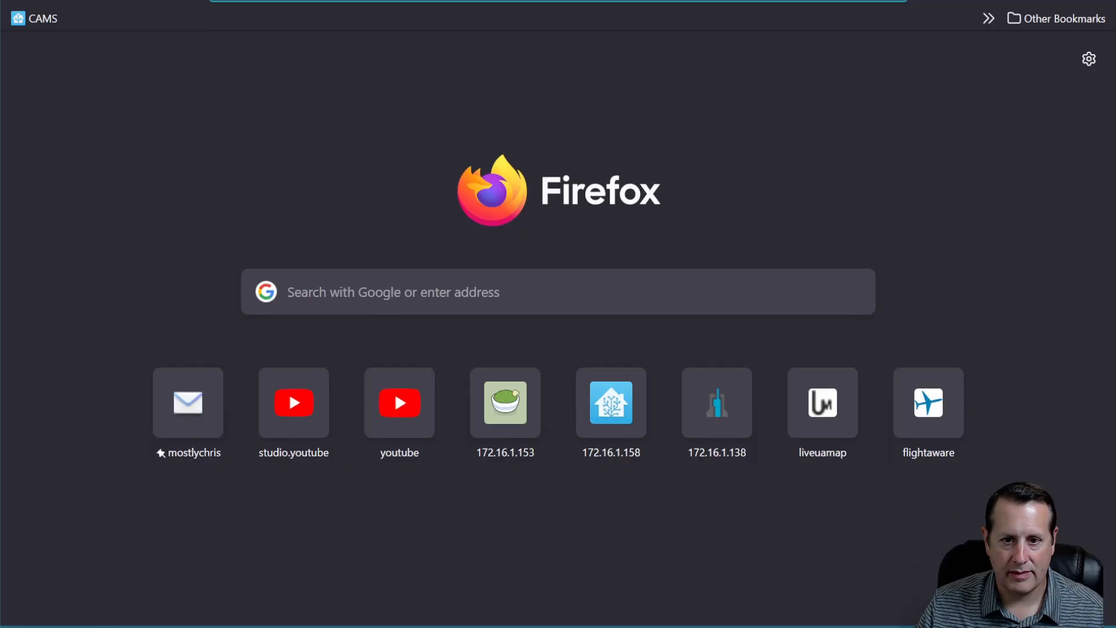
{"action": "type", "text": "10"}
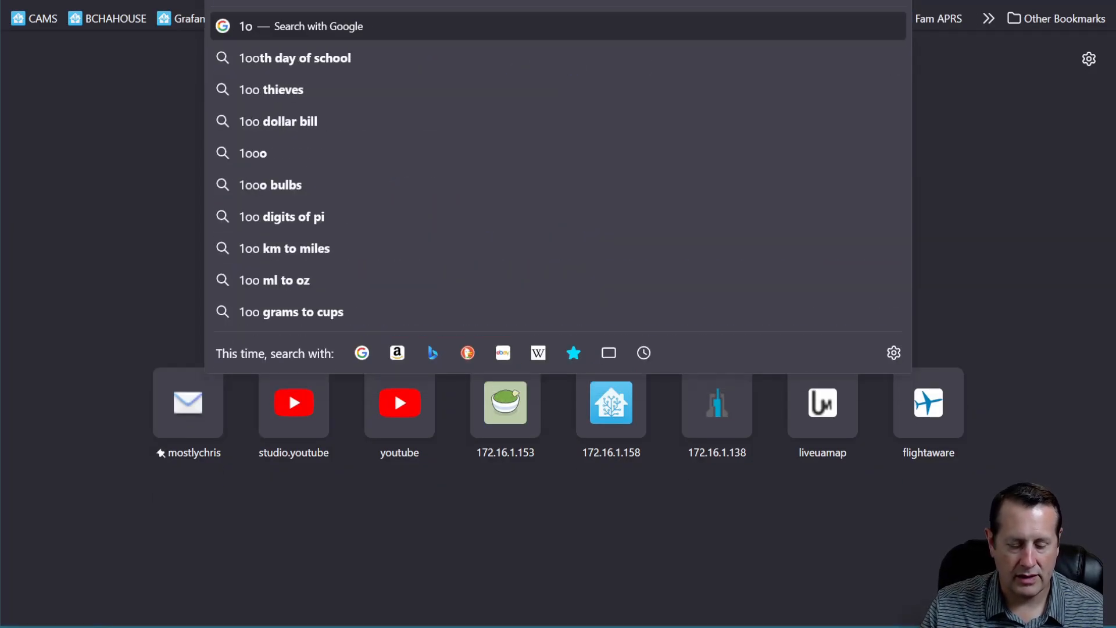
{"action": "type", "text": "00km to m"}
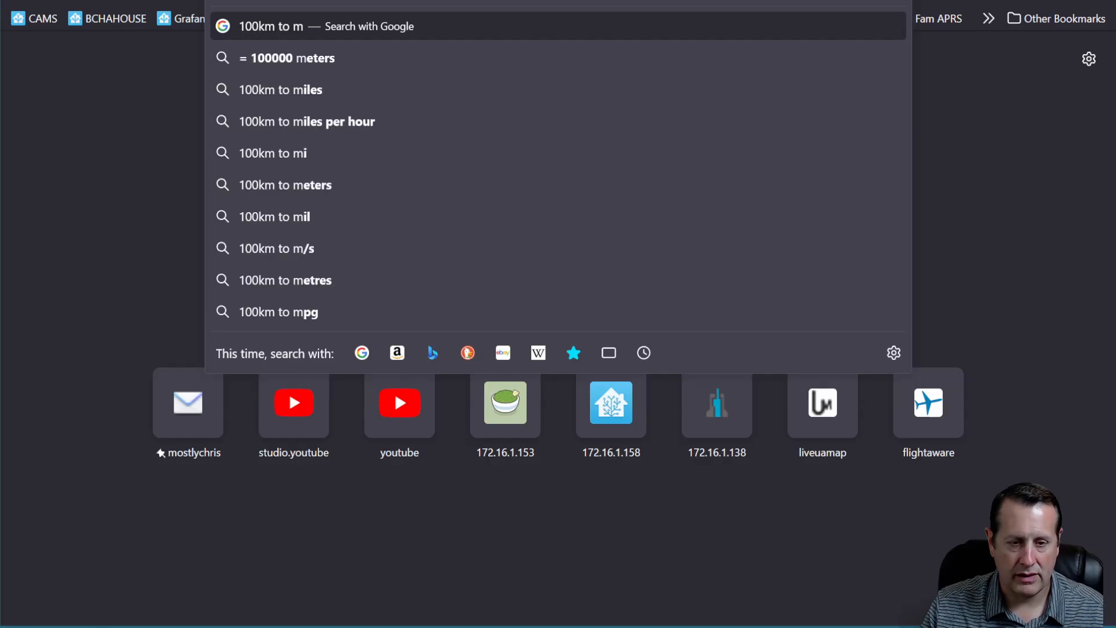
{"action": "key", "text": "Down"}
{"action": "key", "text": "Return"}
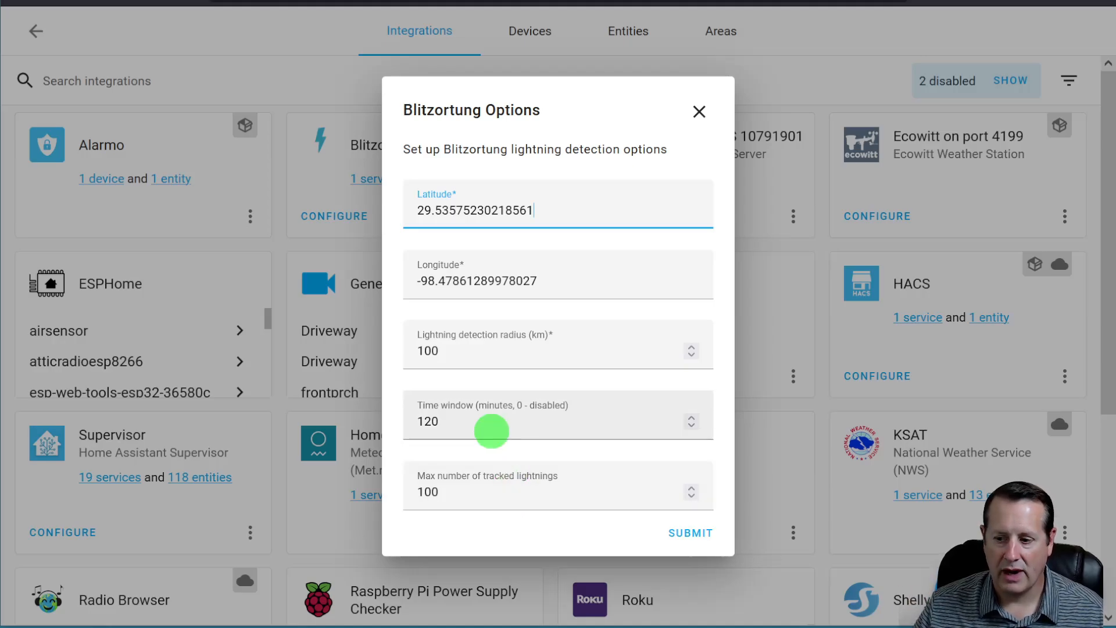
Step: Submit the Blitzortung options with a 100 km radius, a 120-minute time window and a maximum of 100 tracked lightnings
{"action": "left_click", "coordinate": [691, 540]}
{"action": "left_click", "coordinate": [700, 363]}
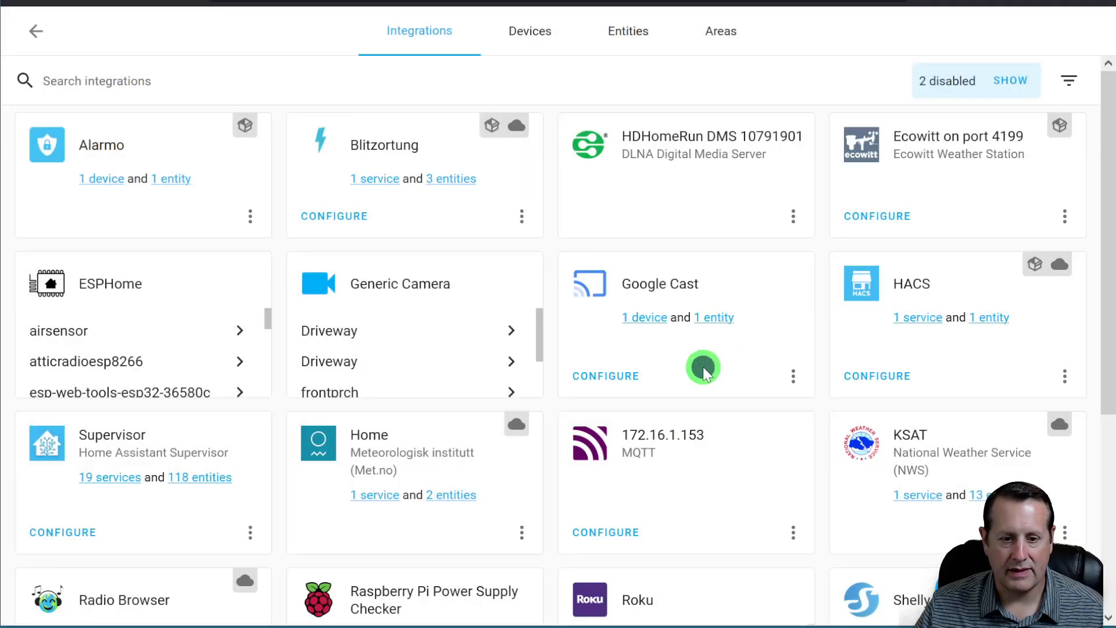
Step: Open the Blitzortung entities, examine the Lightning Counter's history graph around its rise and peak, and close it
{"action": "left_click", "coordinate": [438, 180]}
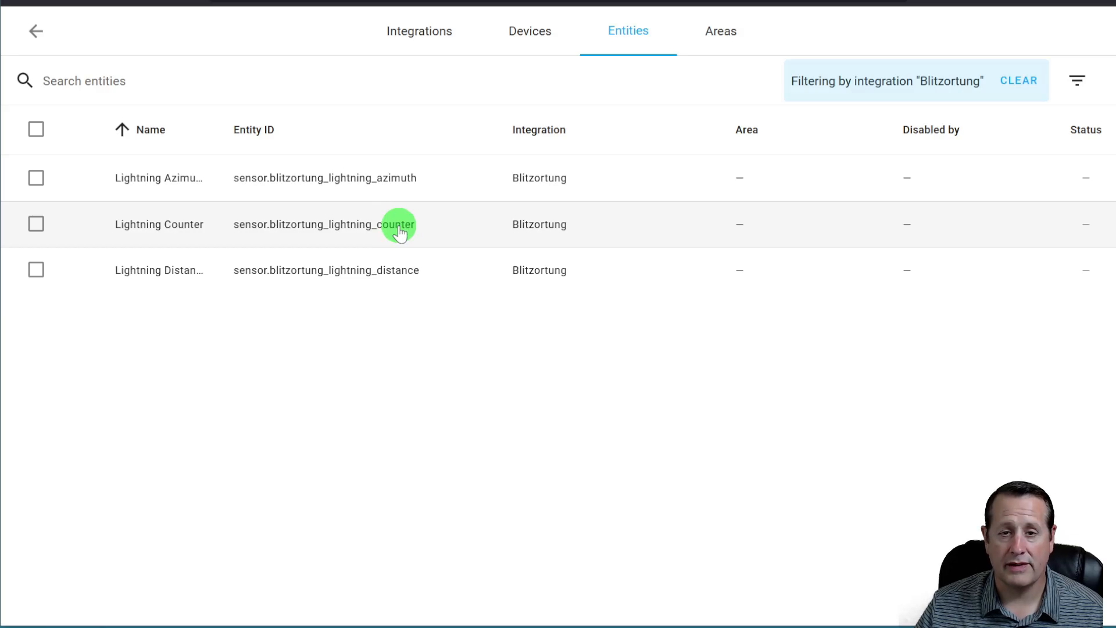
{"action": "left_click", "coordinate": [380, 227]}
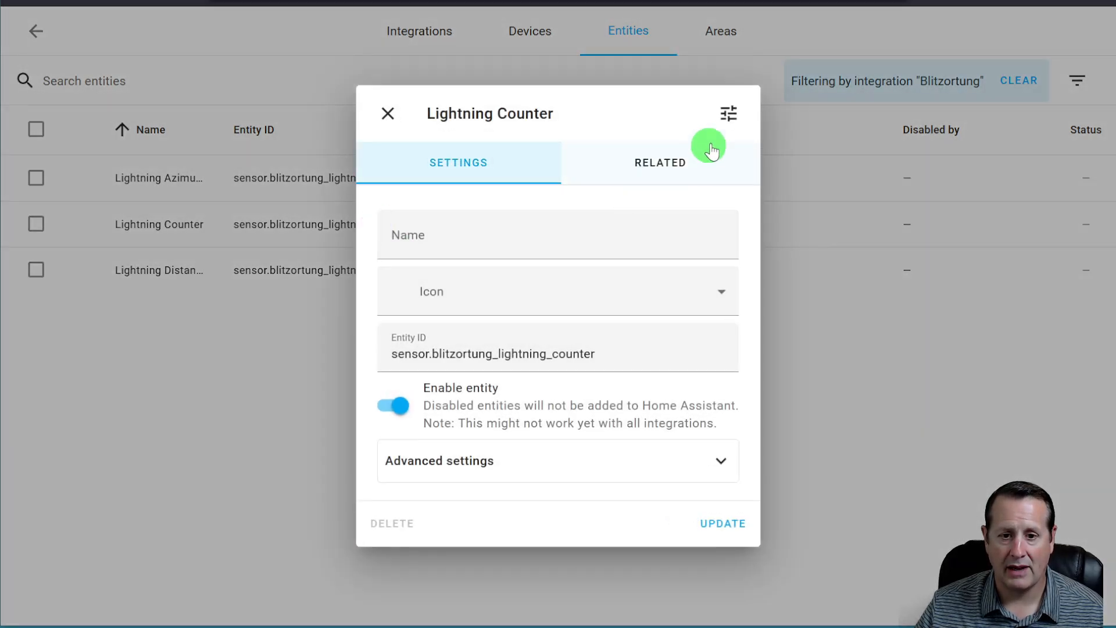
{"action": "left_click", "coordinate": [727, 116]}
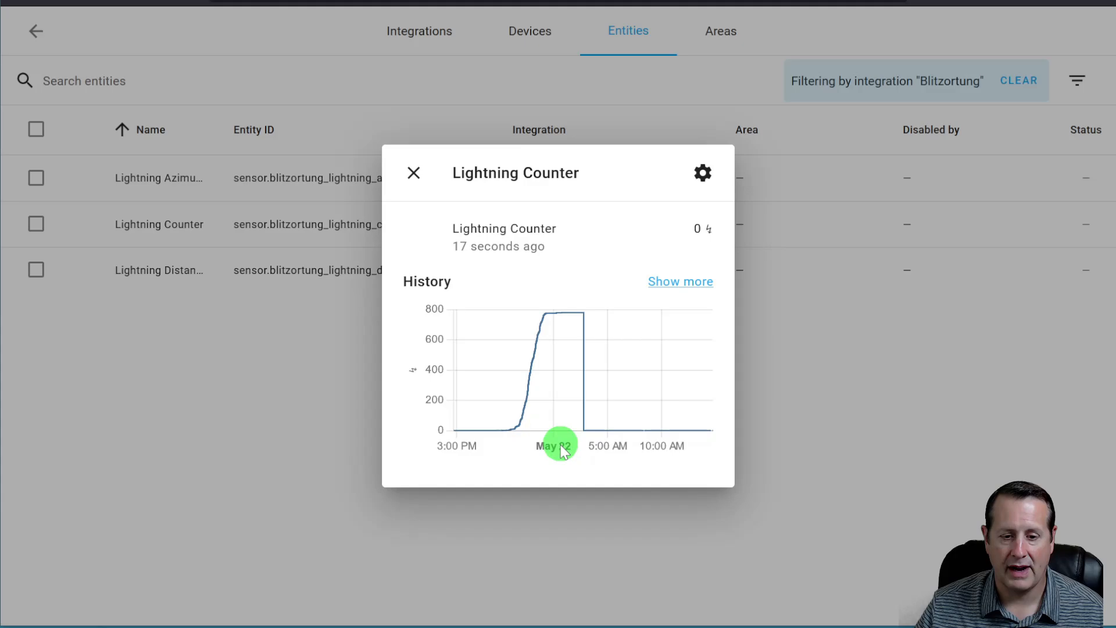
{"action": "mouse_move", "coordinate": [531, 396]}
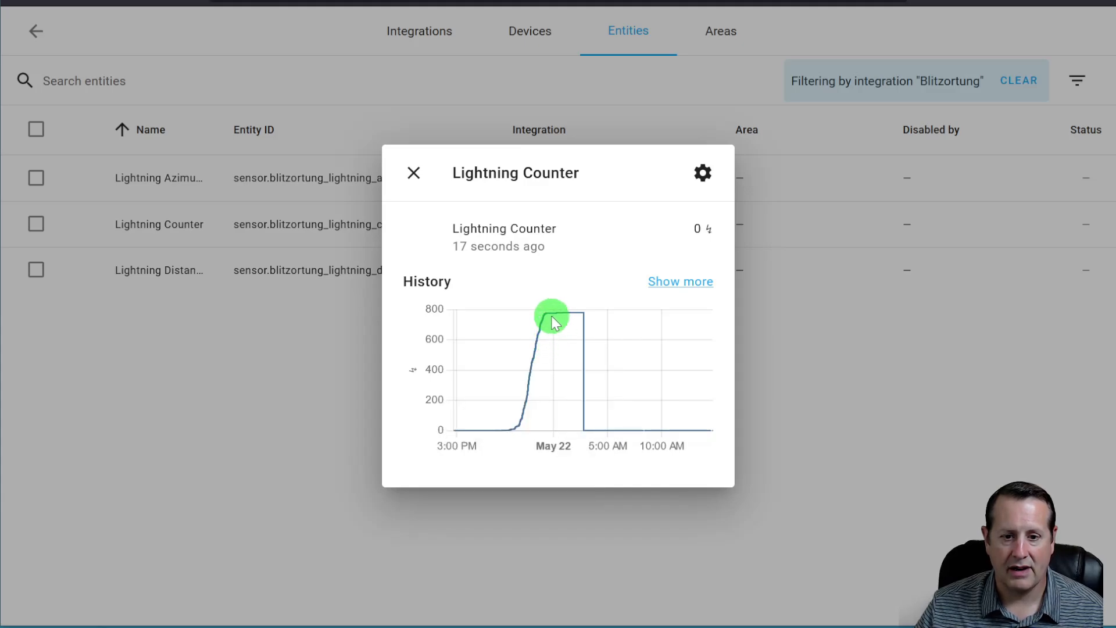
{"action": "mouse_move", "coordinate": [551, 321]}
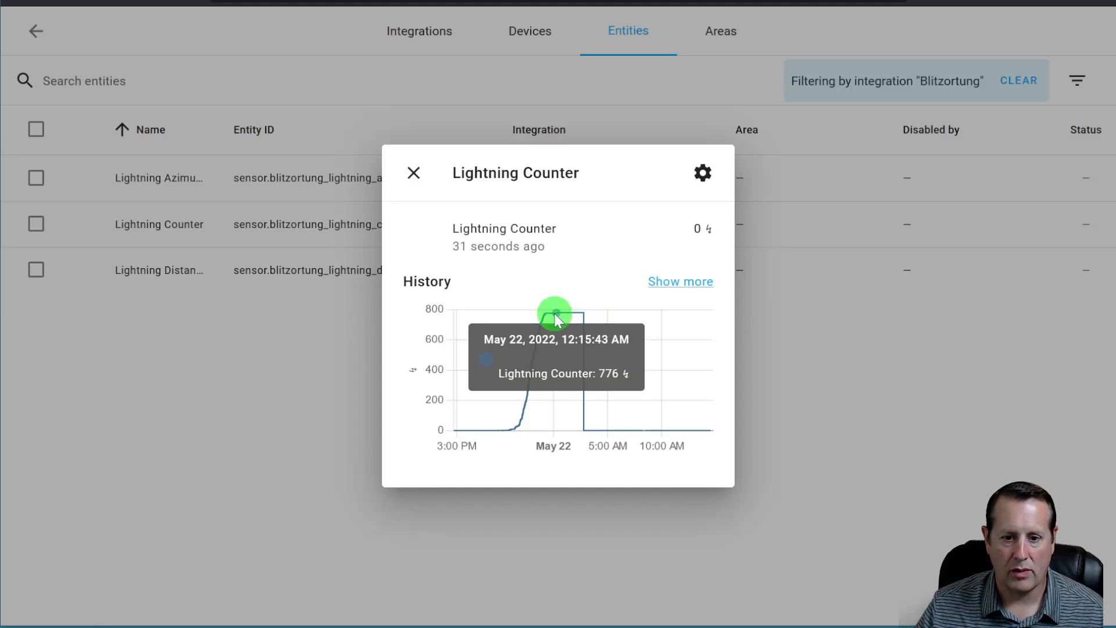
{"action": "mouse_move", "coordinate": [517, 431]}
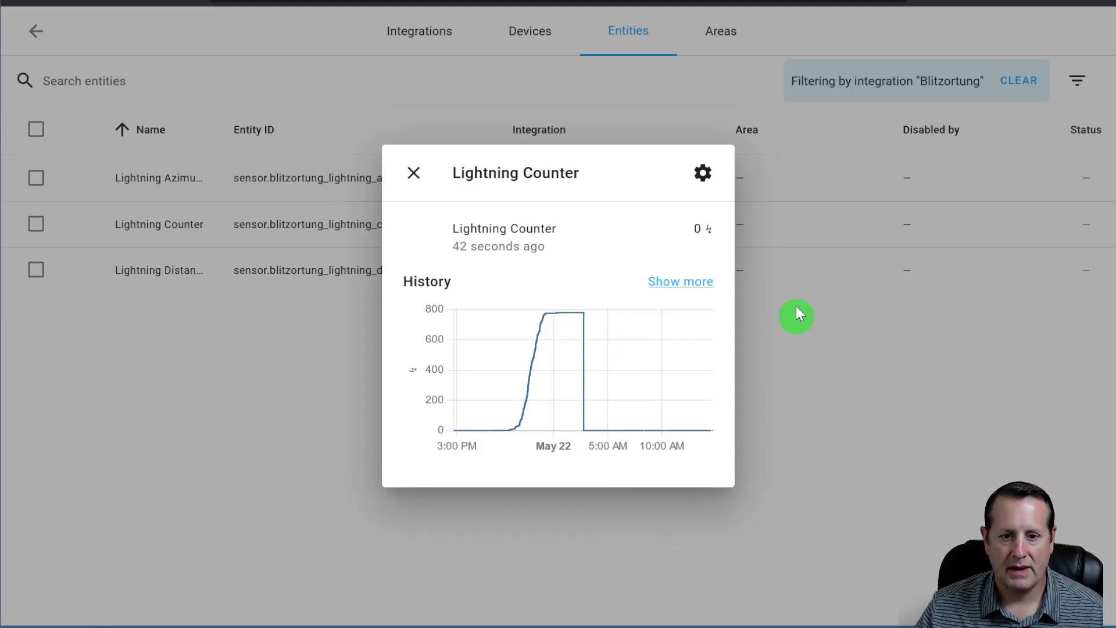
{"action": "left_click", "coordinate": [413, 172]}
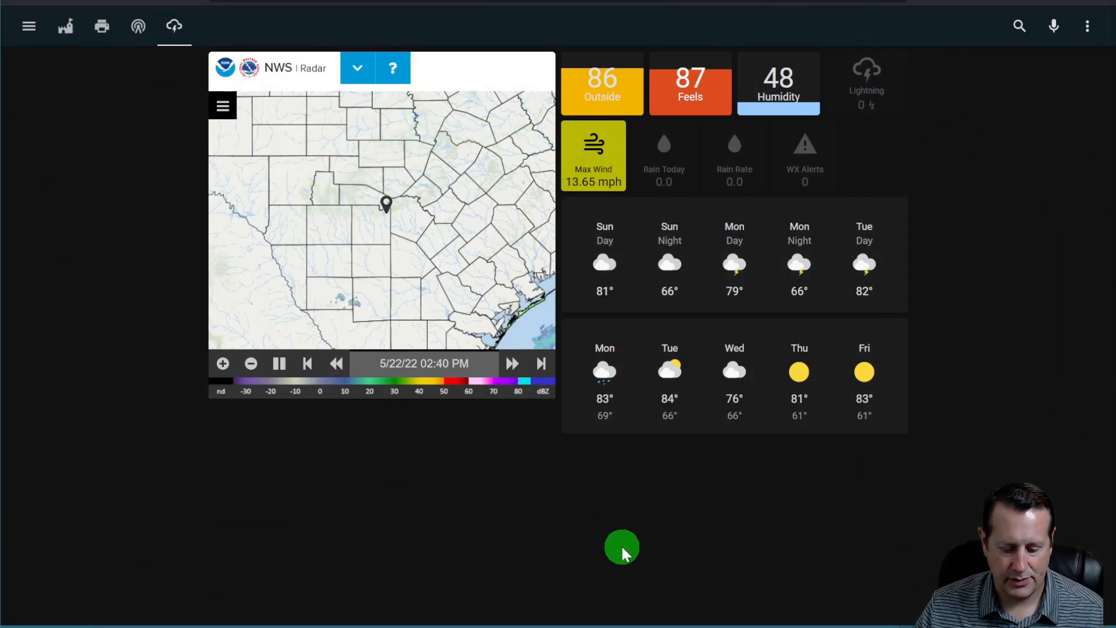
Step: Enlarge the weather dashboard, examine the Max Daily Wind Gust history from its Max Wind card, and close it
{"action": "left_click", "coordinate": [622, 547]}
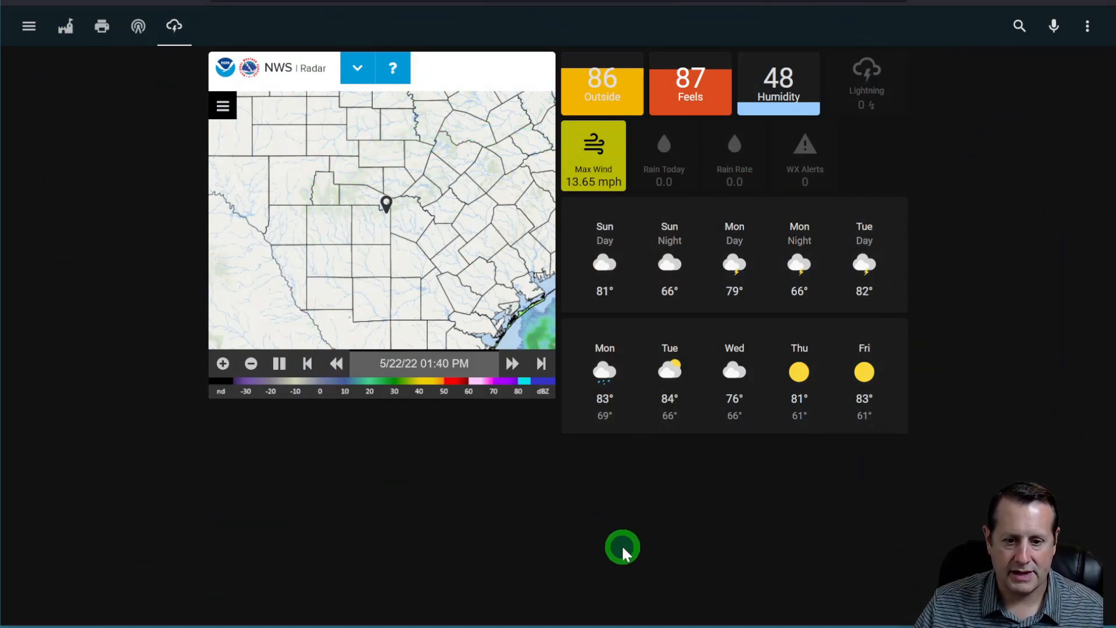
{"action": "key", "text": "ctrl+plus"}
{"action": "key", "text": "ctrl+plus"}
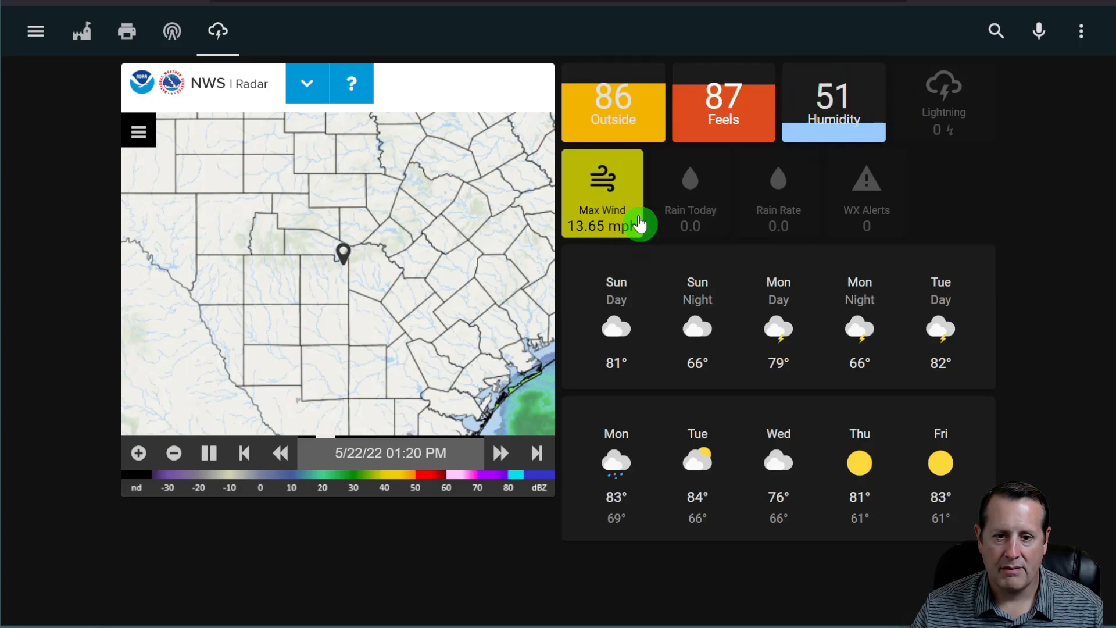
{"action": "left_click", "coordinate": [617, 183]}
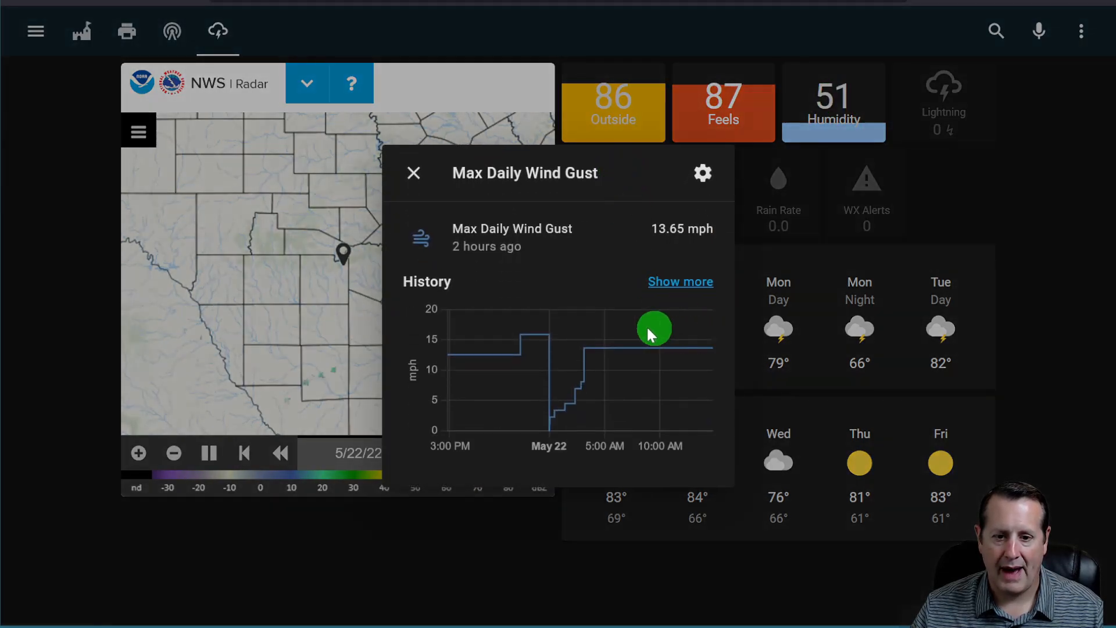
{"action": "mouse_move", "coordinate": [584, 351]}
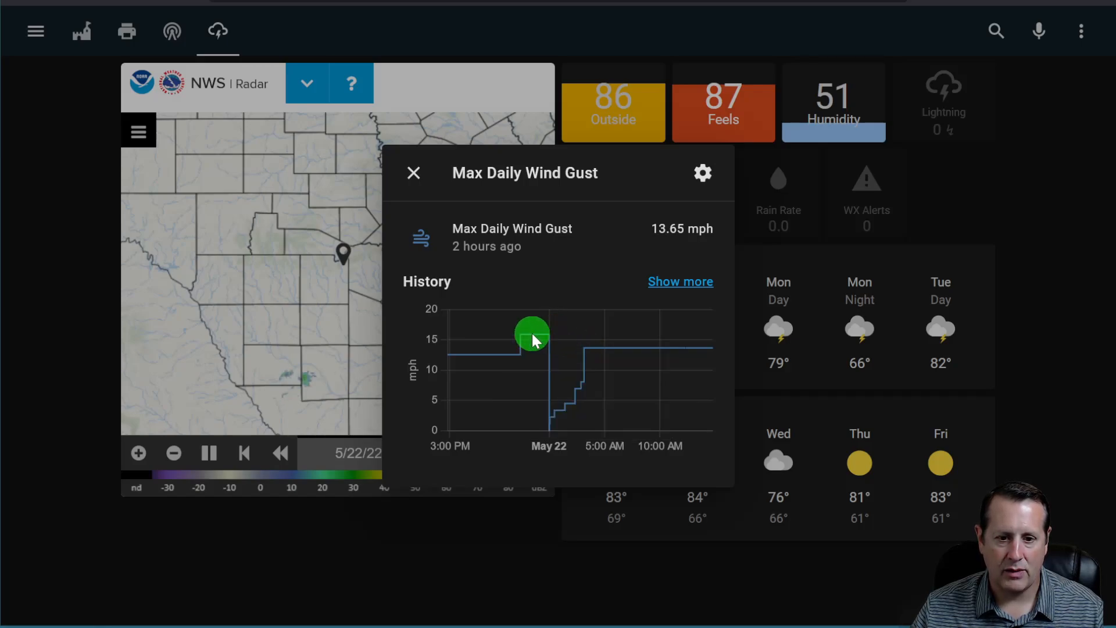
{"action": "mouse_move", "coordinate": [517, 337]}
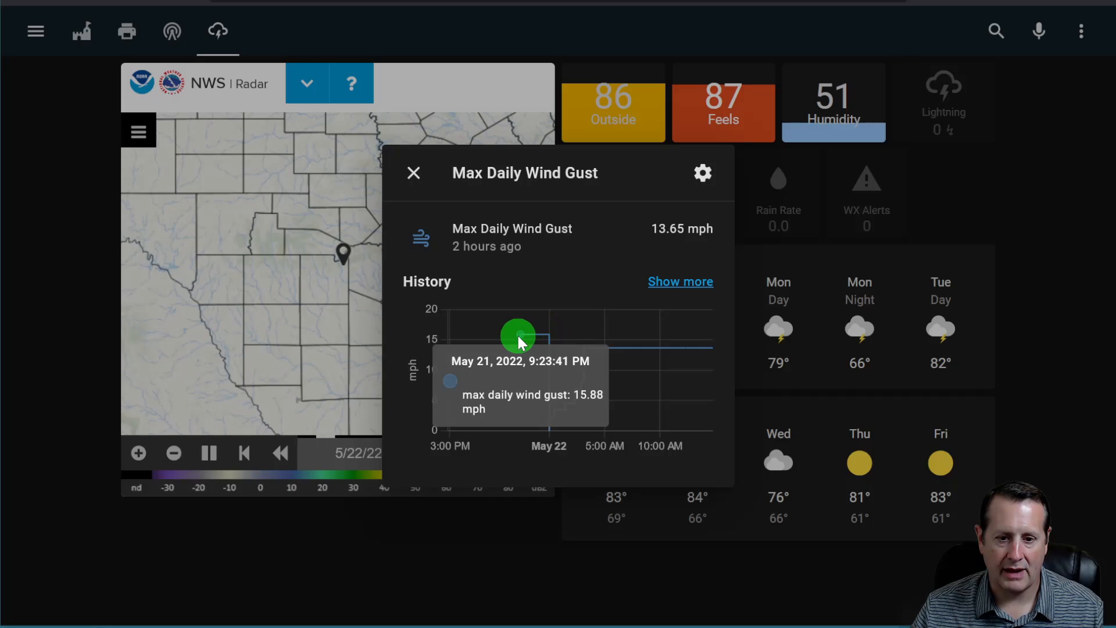
{"action": "left_click", "coordinate": [1017, 191]}
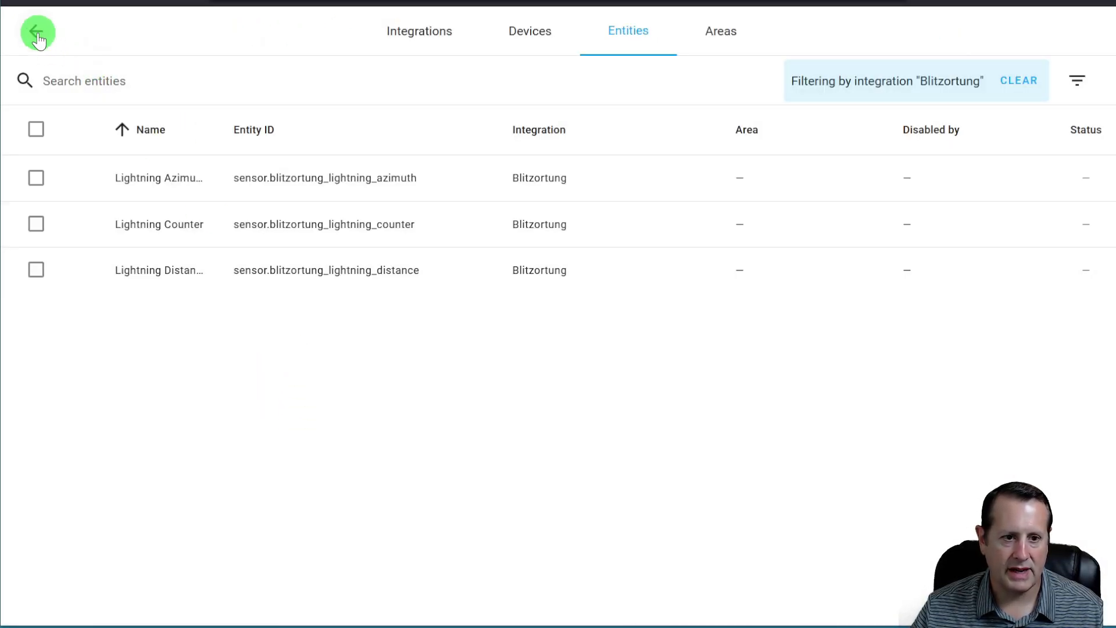
Step: Leave the Blitzortung entities list and go to the integrations section of HACS
{"action": "left_click", "coordinate": [37, 35]}
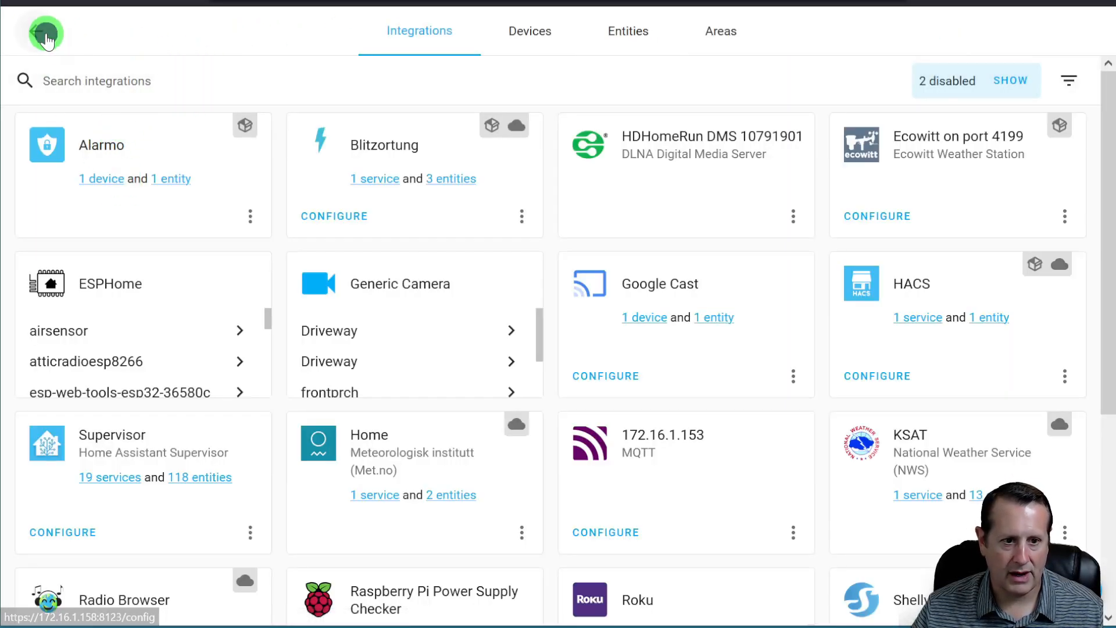
{"action": "left_click", "coordinate": [38, 36]}
{"action": "left_click", "coordinate": [38, 34]}
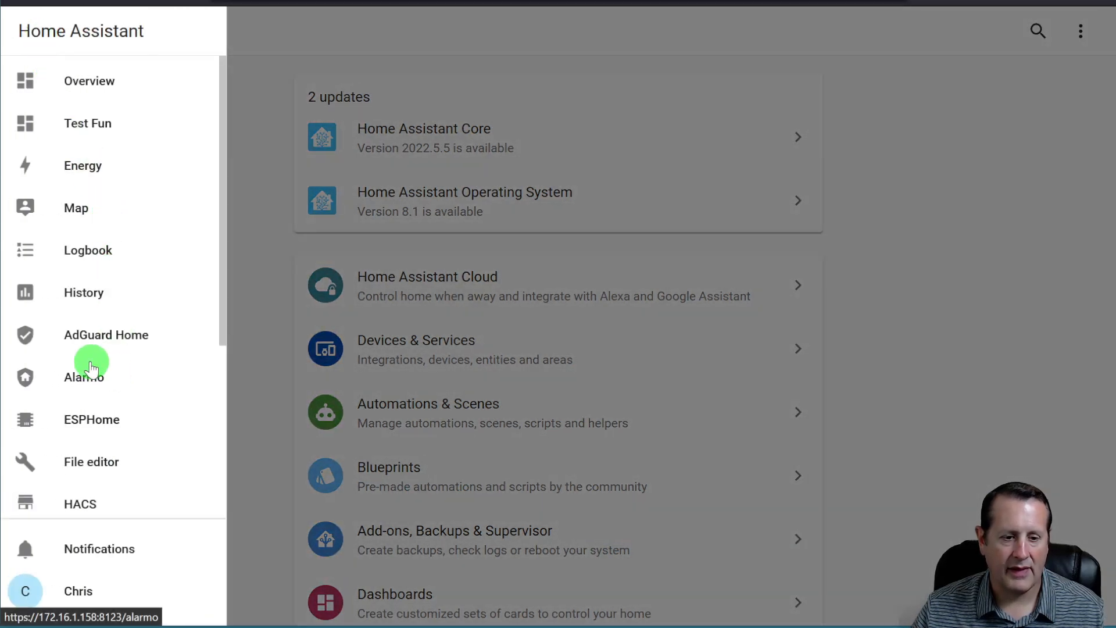
{"action": "scroll", "coordinate": [116, 395], "scroll_direction": "down", "scroll_amount": 3}
{"action": "left_click", "coordinate": [91, 419]}
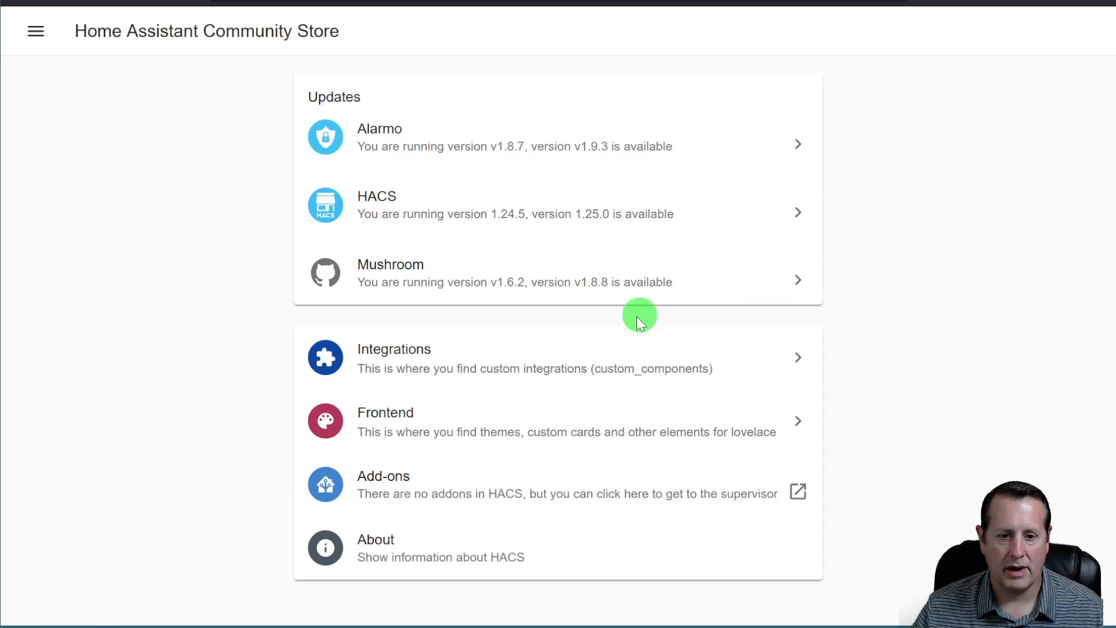
{"action": "left_click", "coordinate": [562, 357]}
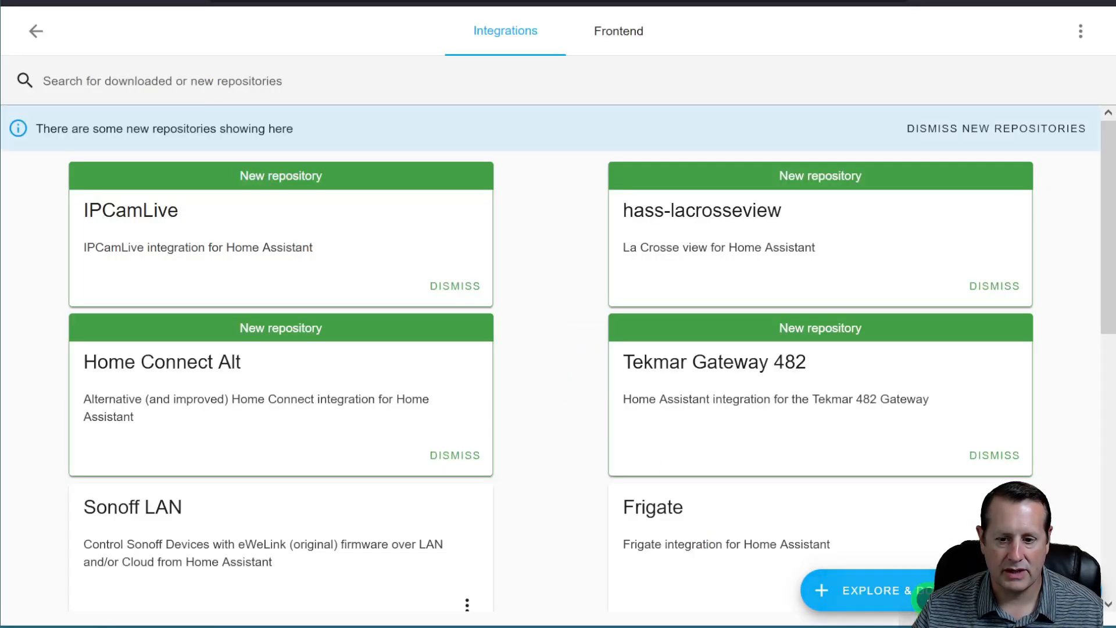
Step: Search the HACS repositories available for download for "nws" and download NWS Alerts version 2.4.2
{"action": "left_click", "coordinate": [924, 599]}
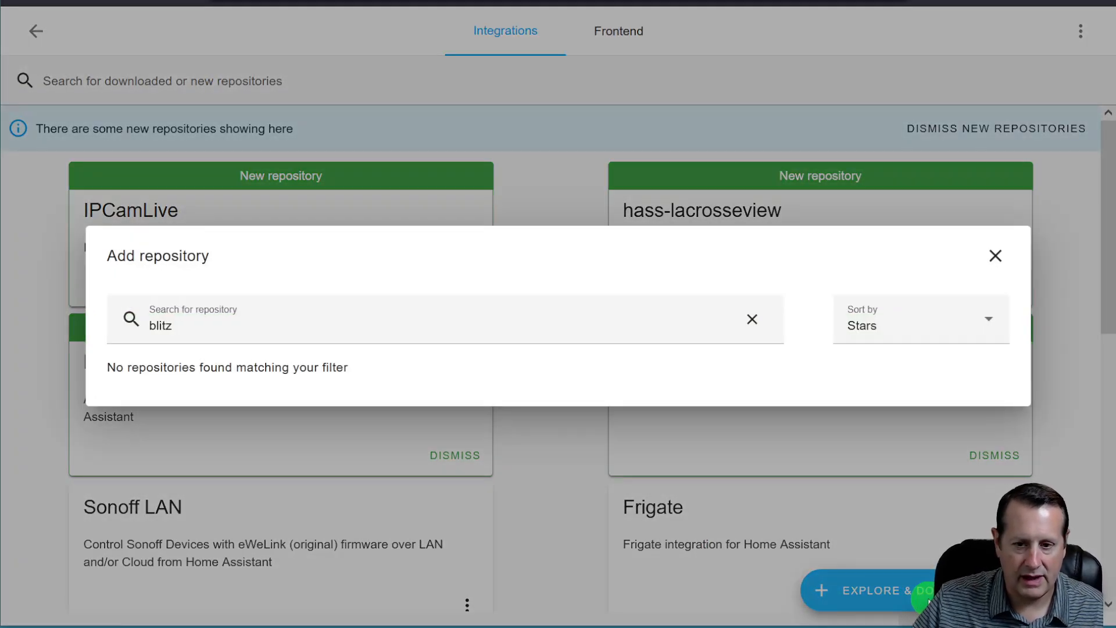
{"action": "double_click", "coordinate": [182, 324]}
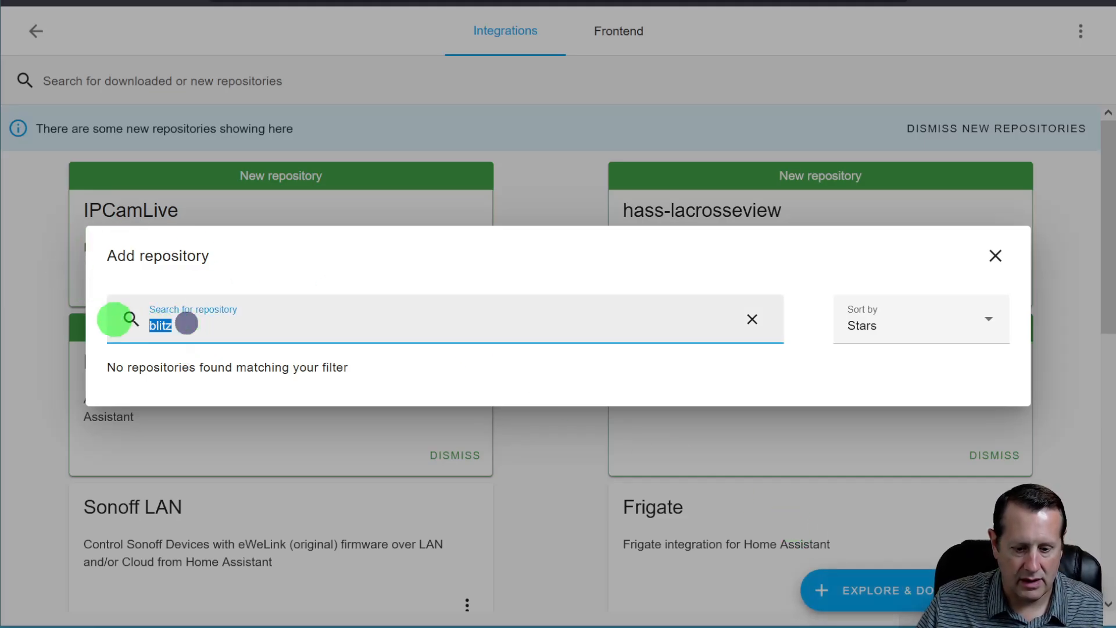
{"action": "type", "text": "nws"}
{"action": "left_click", "coordinate": [242, 383]}
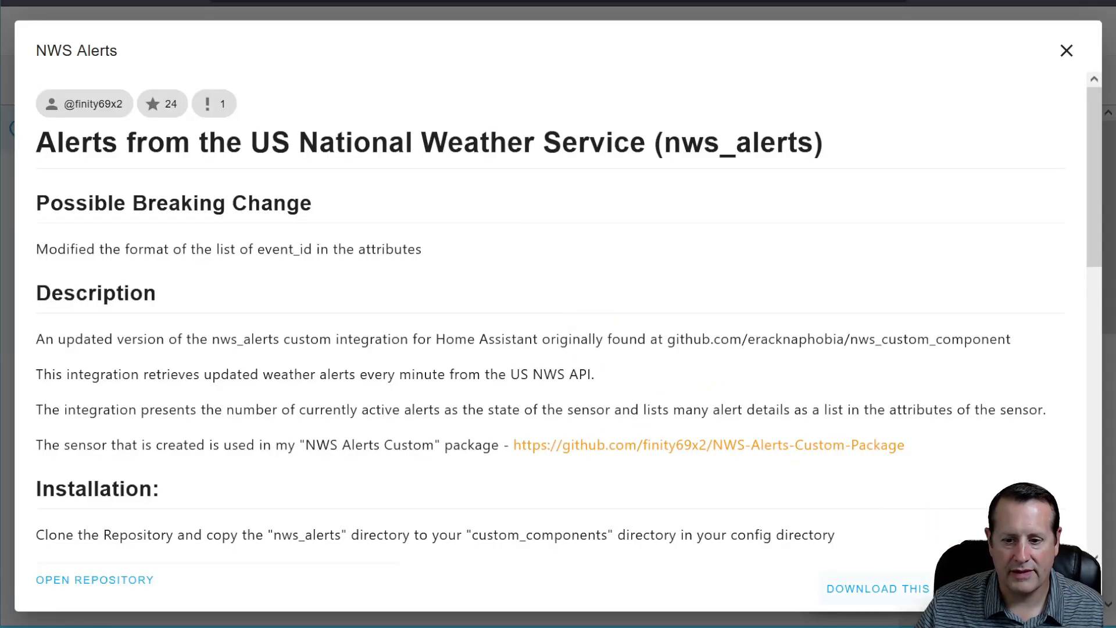
{"action": "left_click", "coordinate": [877, 588]}
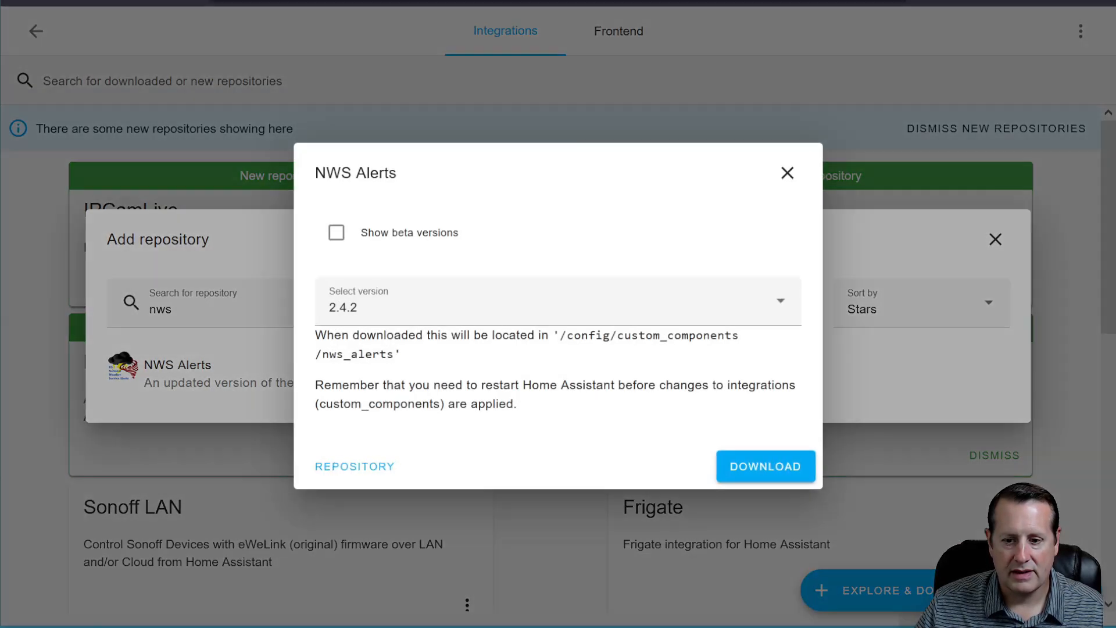
{"action": "left_click", "coordinate": [794, 474]}
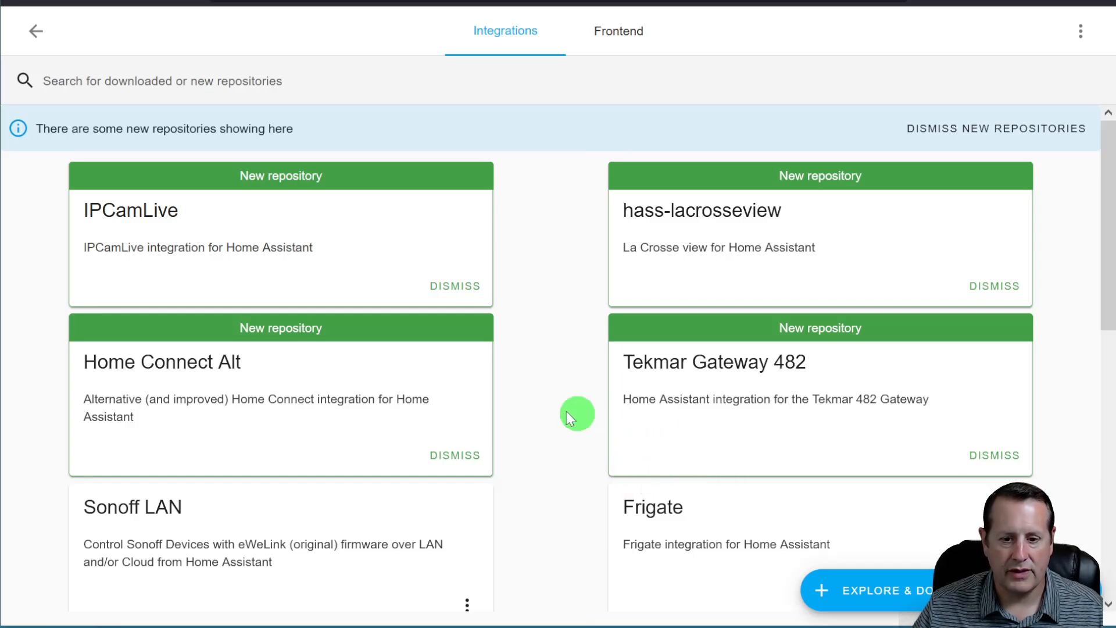
Step: Leave the HACS integrations, follow the pending-restart notice to the server controls and check the configuration
{"action": "left_click", "coordinate": [40, 34]}
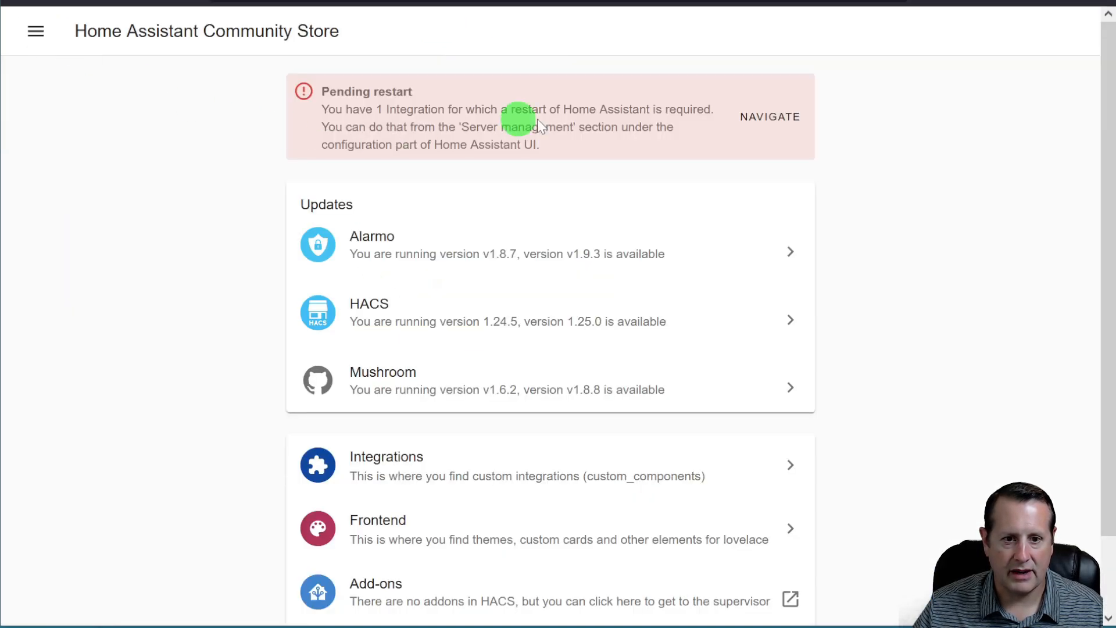
{"action": "left_click", "coordinate": [750, 122]}
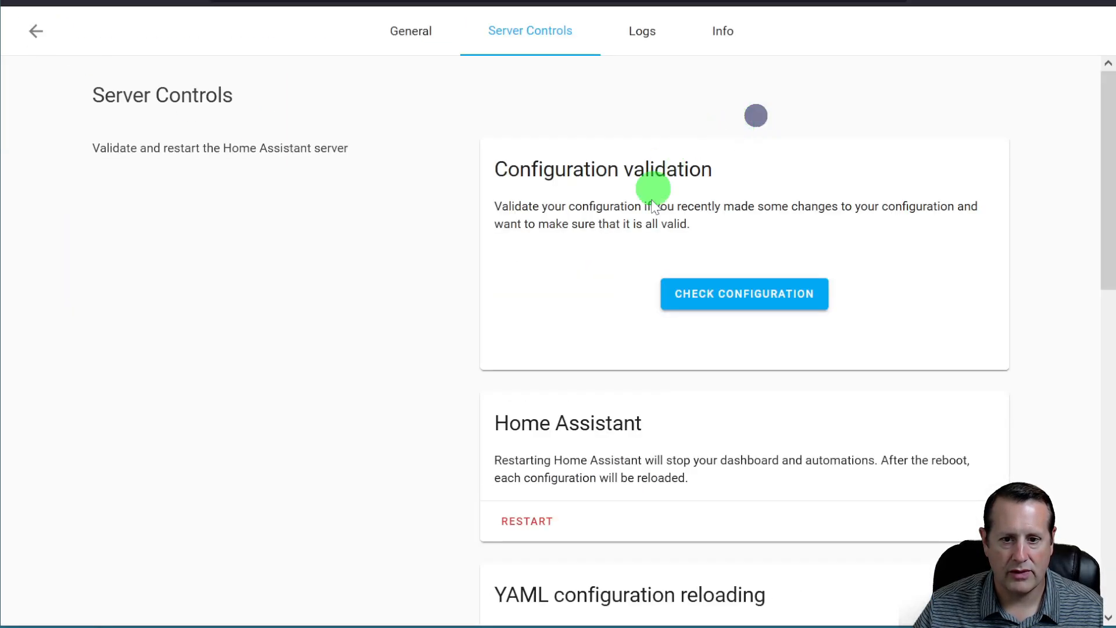
{"action": "left_click", "coordinate": [761, 294]}
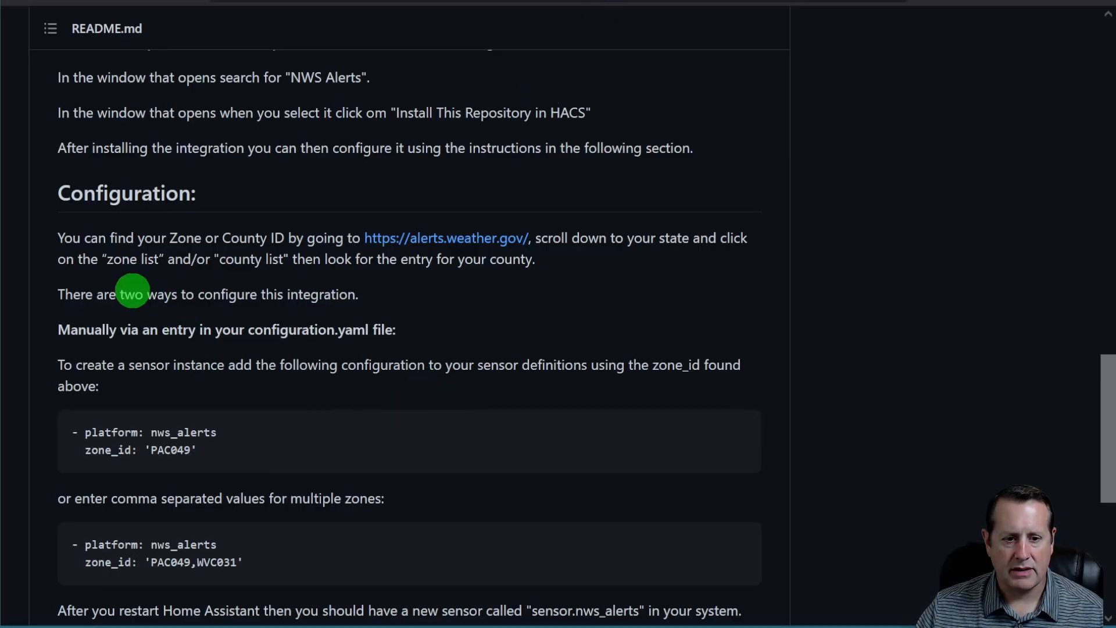
Step: Follow the NWS Alerts README's configuration section to alerts.weather.gov and look up zone codes in the Texas zone list
{"action": "scroll", "coordinate": [133, 290], "scroll_direction": "down", "scroll_amount": 2}
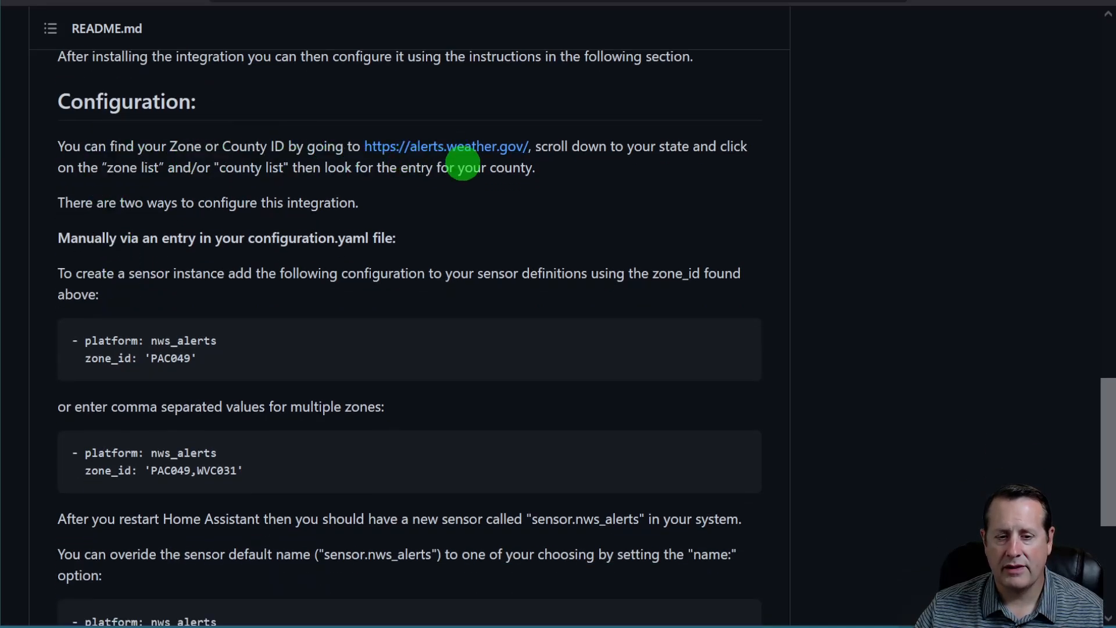
{"action": "left_click", "coordinate": [479, 158]}
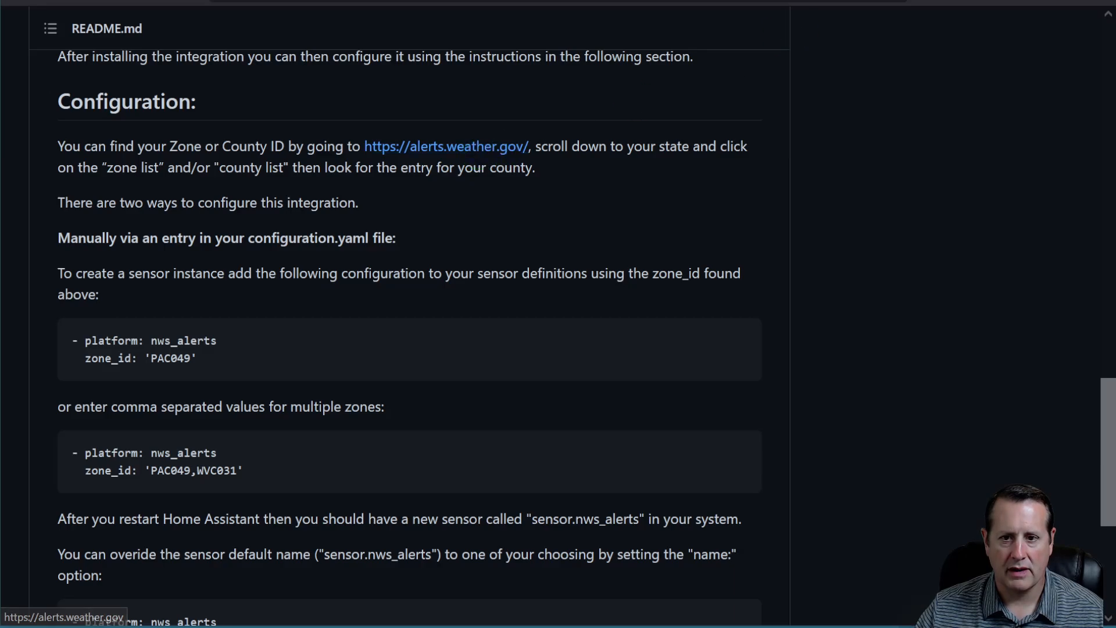
{"action": "scroll", "coordinate": [540, 366], "scroll_direction": "down", "scroll_amount": 3}
{"action": "scroll", "coordinate": [535, 375], "scroll_direction": "down", "scroll_amount": 10}
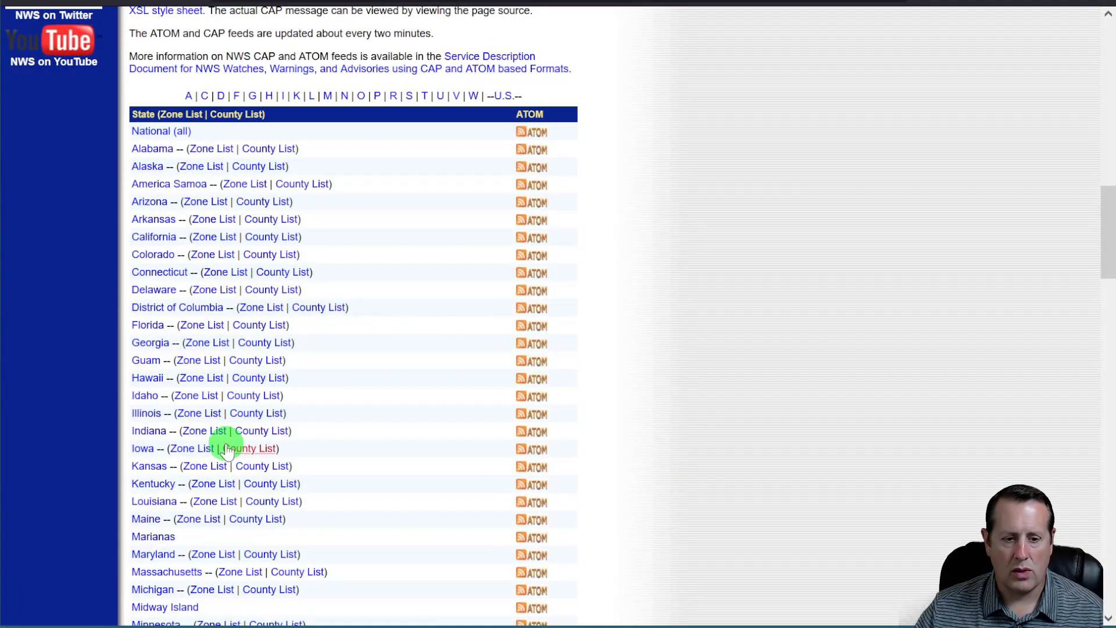
{"action": "scroll", "coordinate": [224, 444], "scroll_direction": "down", "scroll_amount": 7}
{"action": "scroll", "coordinate": [221, 450], "scroll_direction": "down", "scroll_amount": 1}
{"action": "left_click", "coordinate": [199, 446]}
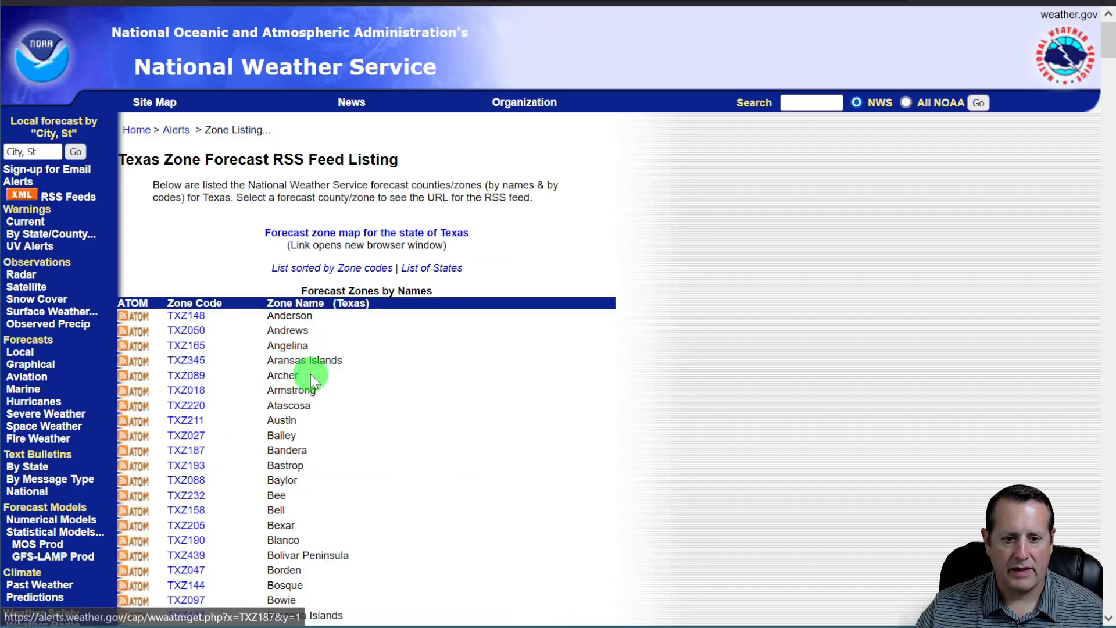
{"action": "scroll", "coordinate": [312, 374], "scroll_direction": "down", "scroll_amount": 4}
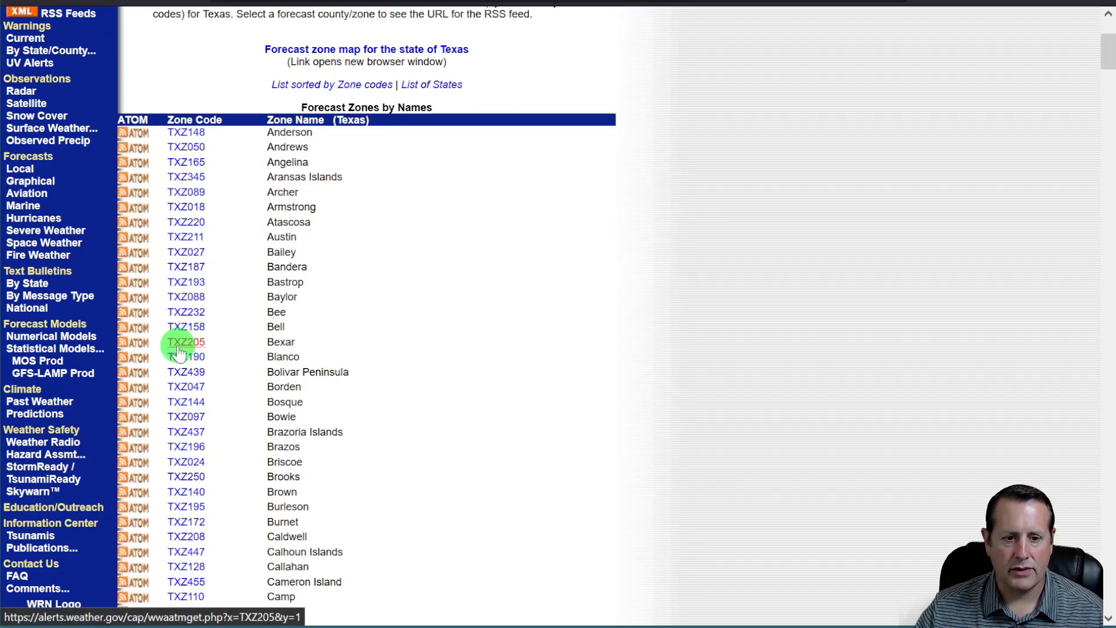
Step: Return to the state list and look through the county codes in the Texas county list
{"action": "left_click", "coordinate": [26, 2]}
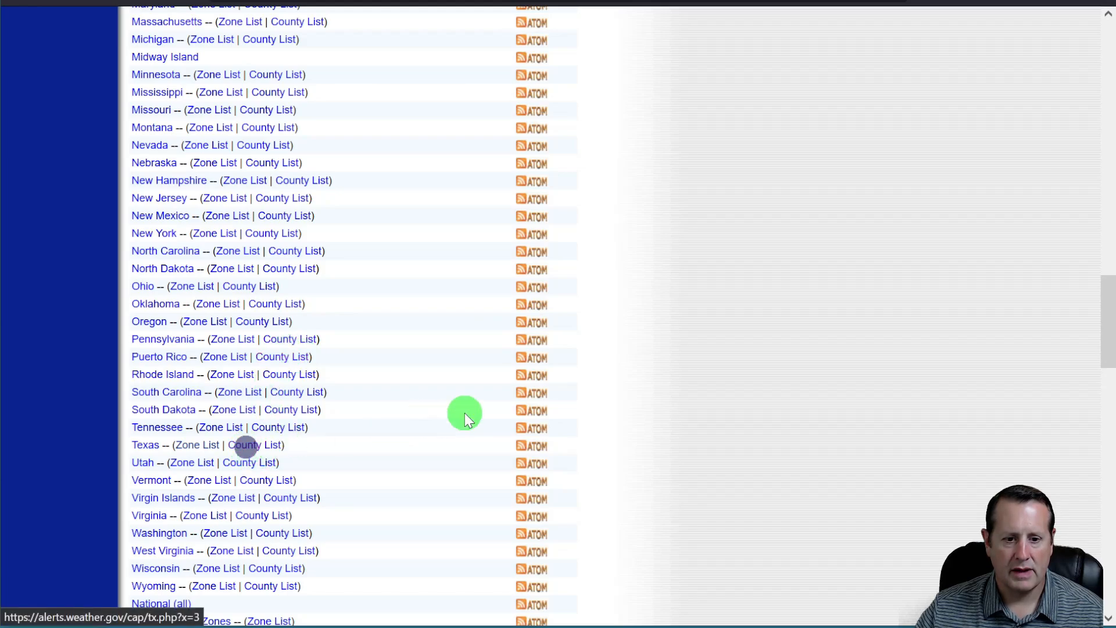
{"action": "scroll", "coordinate": [398, 429], "scroll_direction": "down", "scroll_amount": 10}
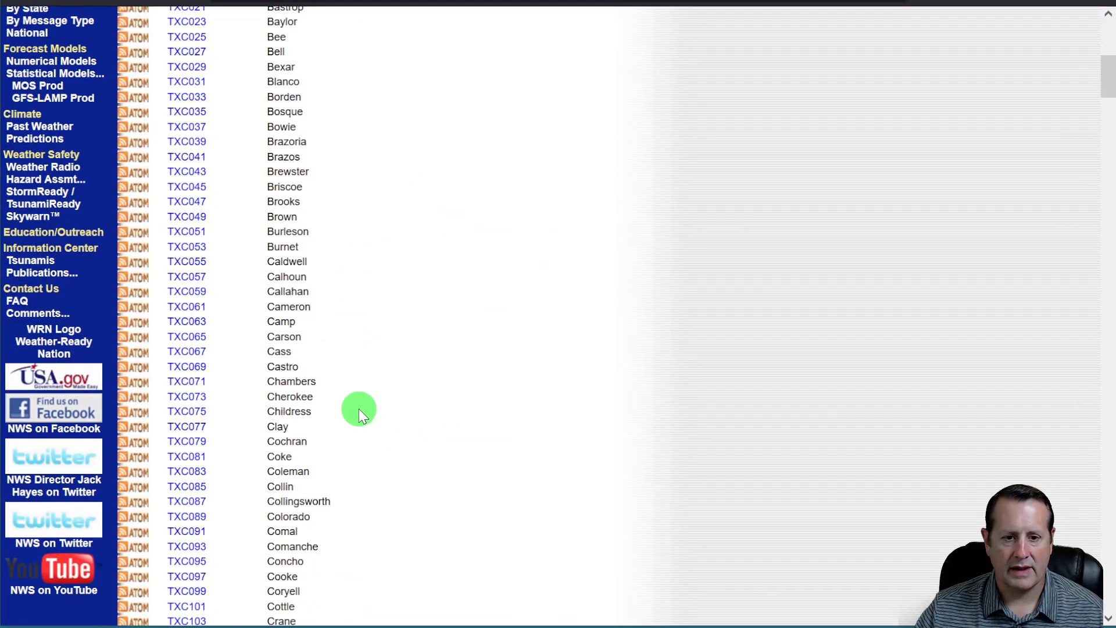
{"action": "scroll", "coordinate": [358, 410], "scroll_direction": "up", "scroll_amount": 3}
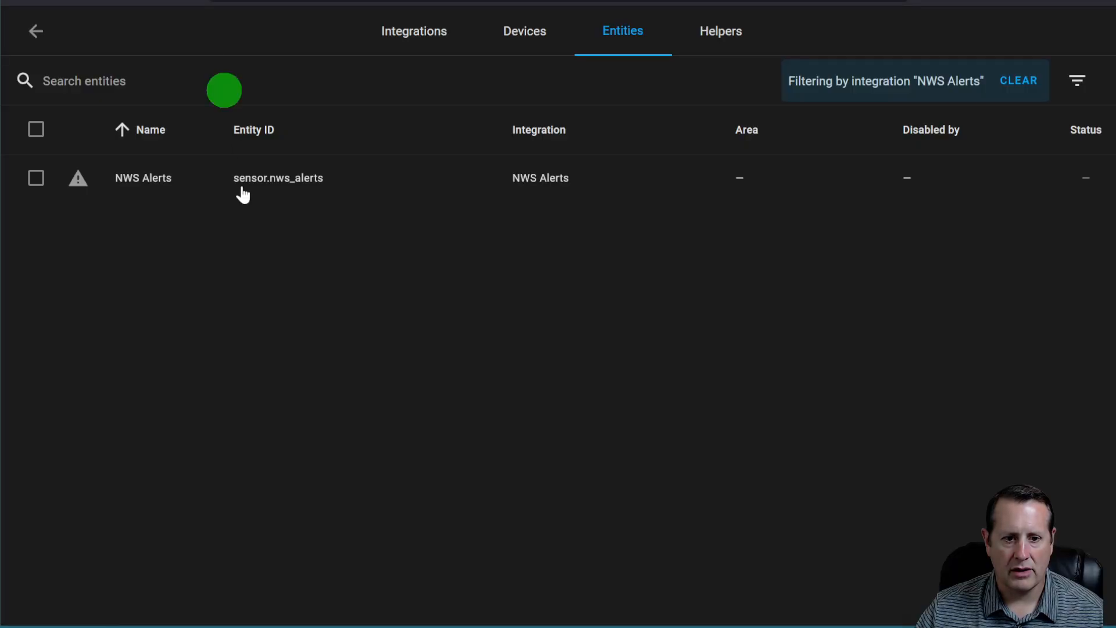
Step: View the details of the NWS Alerts entity, close them and leave the entities list
{"action": "left_click", "coordinate": [242, 188]}
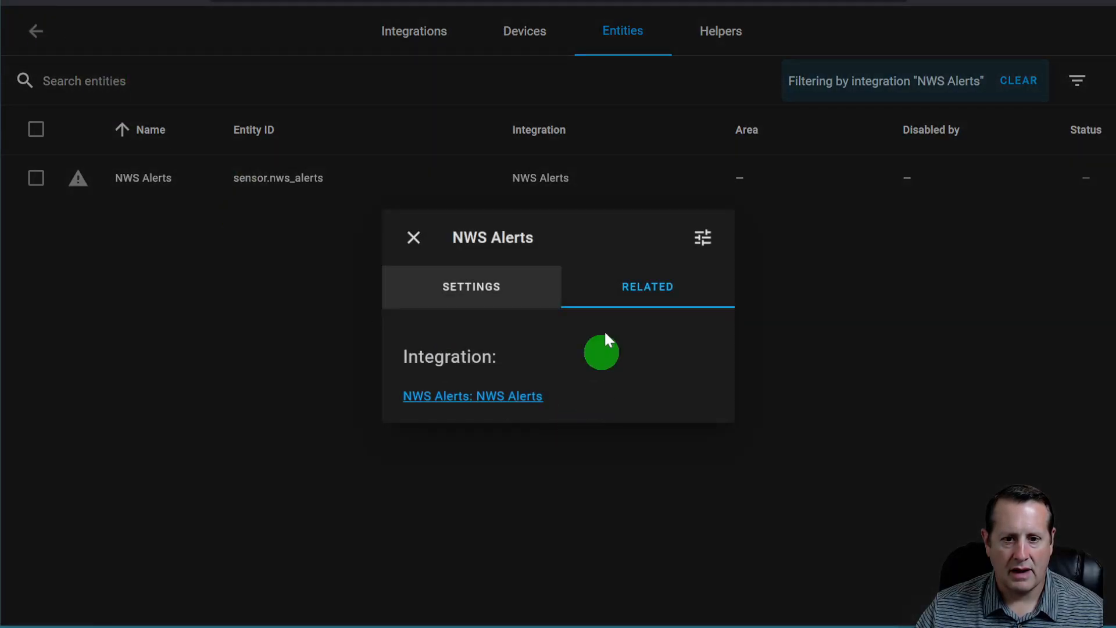
{"action": "left_click", "coordinate": [414, 237]}
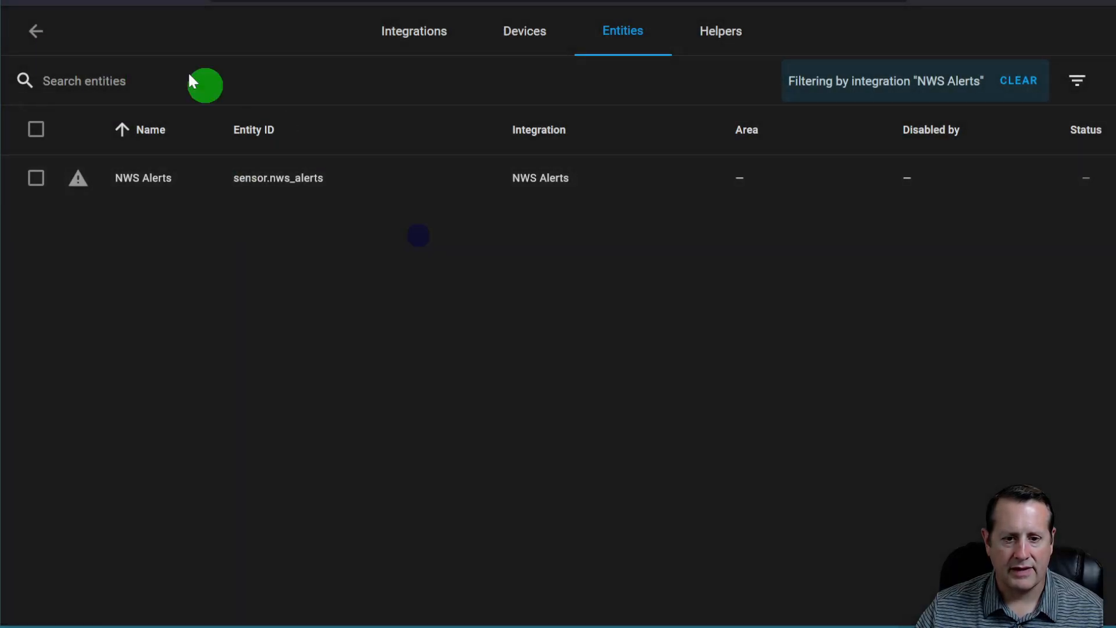
{"action": "left_click", "coordinate": [38, 37]}
{"action": "left_click", "coordinate": [357, 288]}
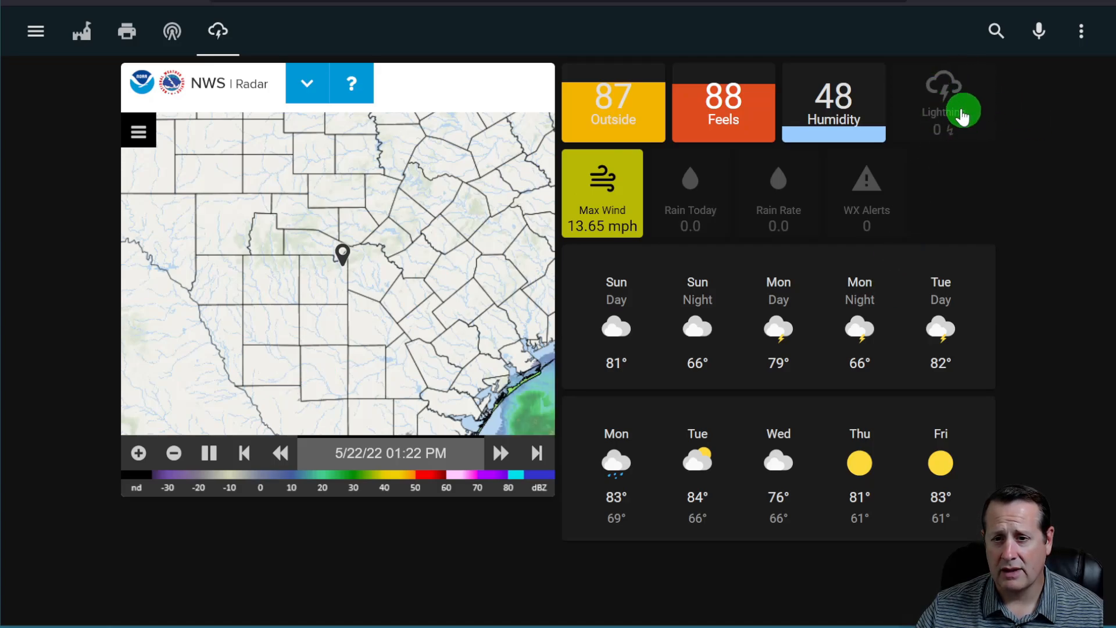
Step: Examine the Lightning Counter history from the weather dashboard's Lightning card and close it
{"action": "left_click", "coordinate": [943, 101]}
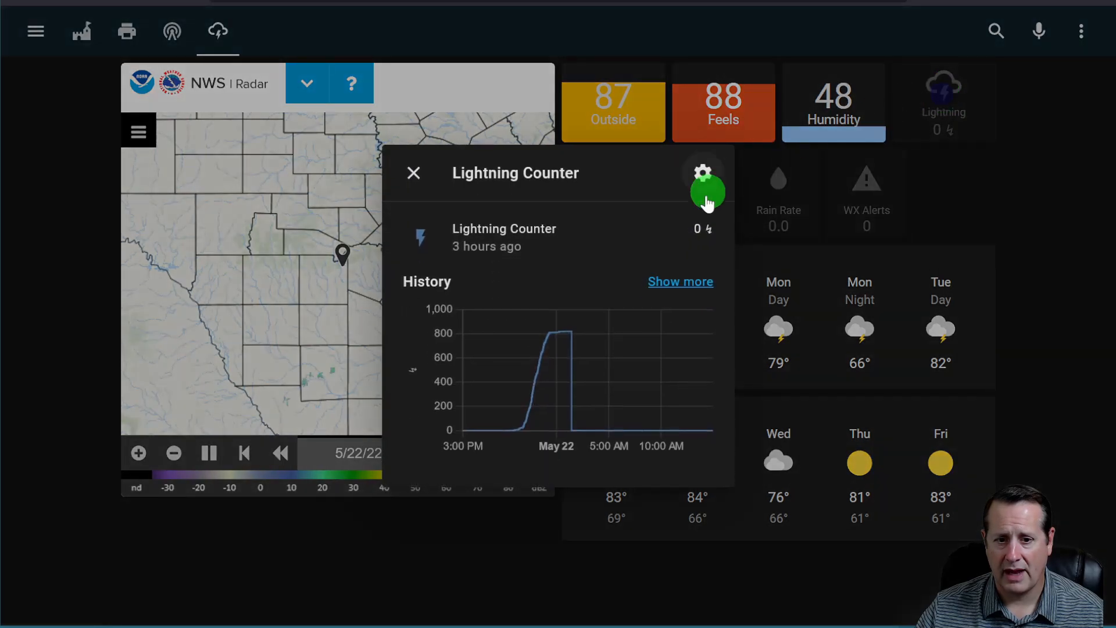
{"action": "mouse_move", "coordinate": [570, 333]}
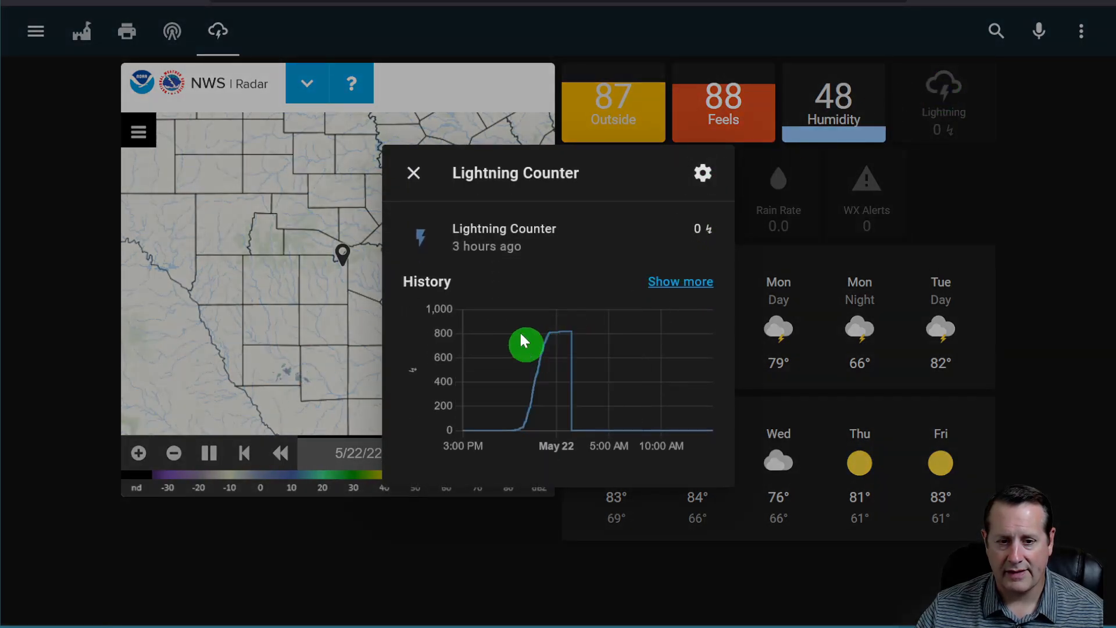
{"action": "left_click", "coordinate": [411, 173]}
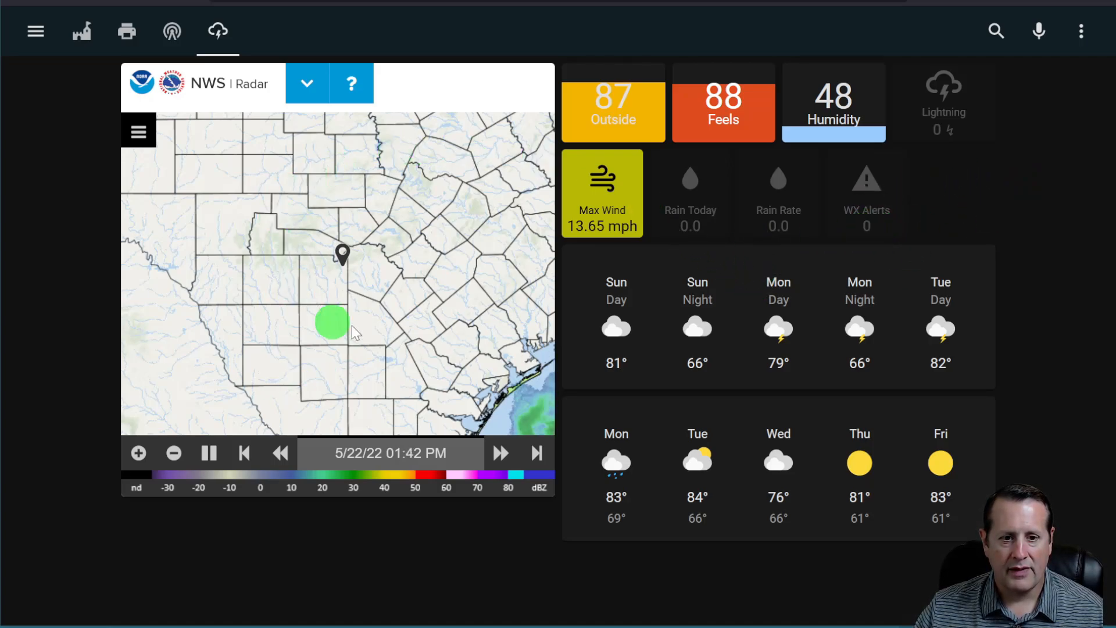
Step: Put the weather dashboard in edit mode and review the radar grid card's webpage URL and aspect ratio settings
{"action": "left_click", "coordinate": [1081, 31]}
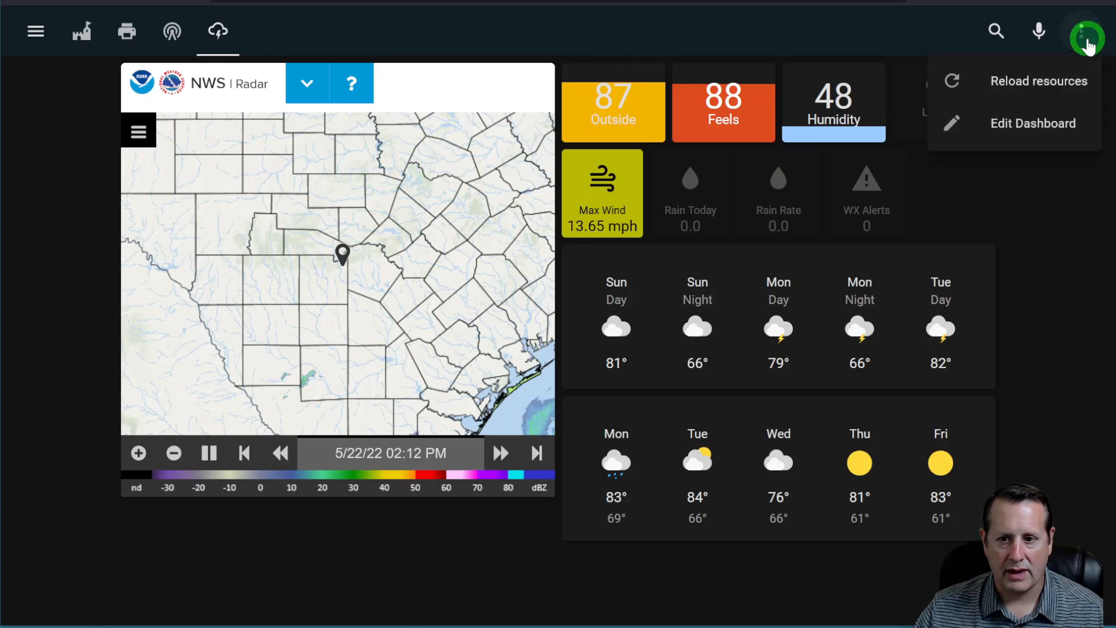
{"action": "left_click", "coordinate": [1043, 122]}
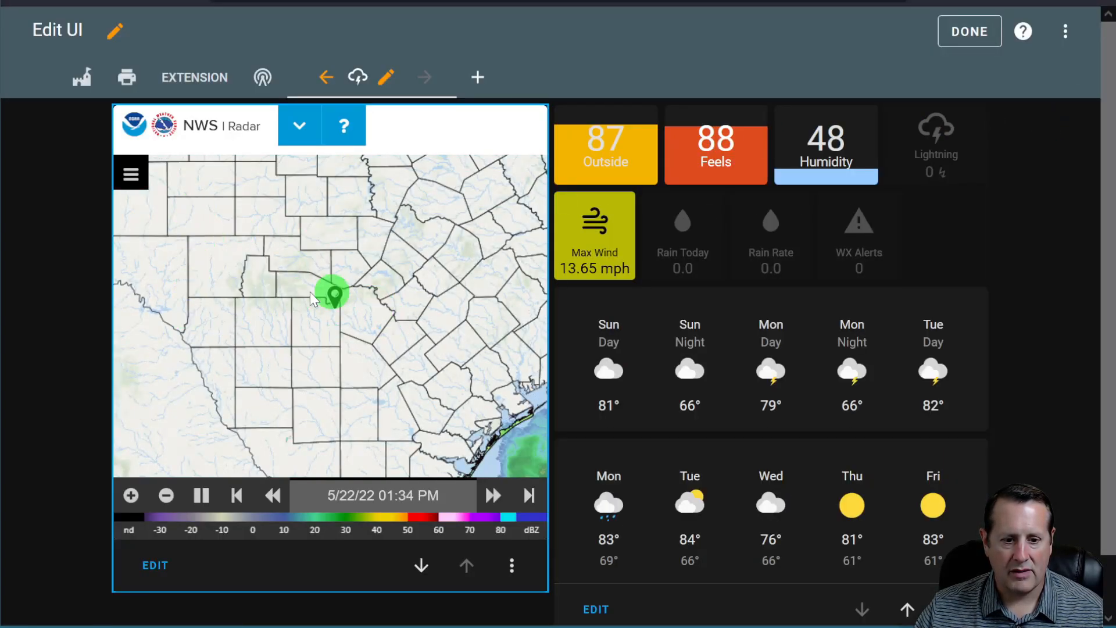
{"action": "left_click", "coordinate": [158, 565]}
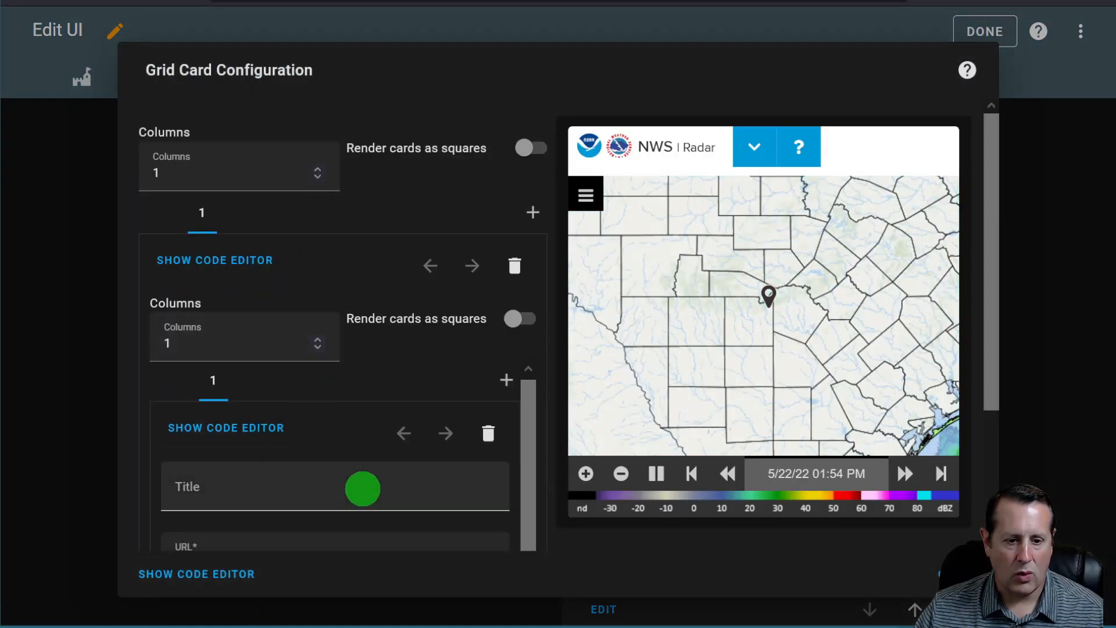
{"action": "scroll", "coordinate": [541, 401], "scroll_direction": "down", "scroll_amount": 1}
{"action": "scroll", "coordinate": [541, 401], "scroll_direction": "down", "scroll_amount": 2}
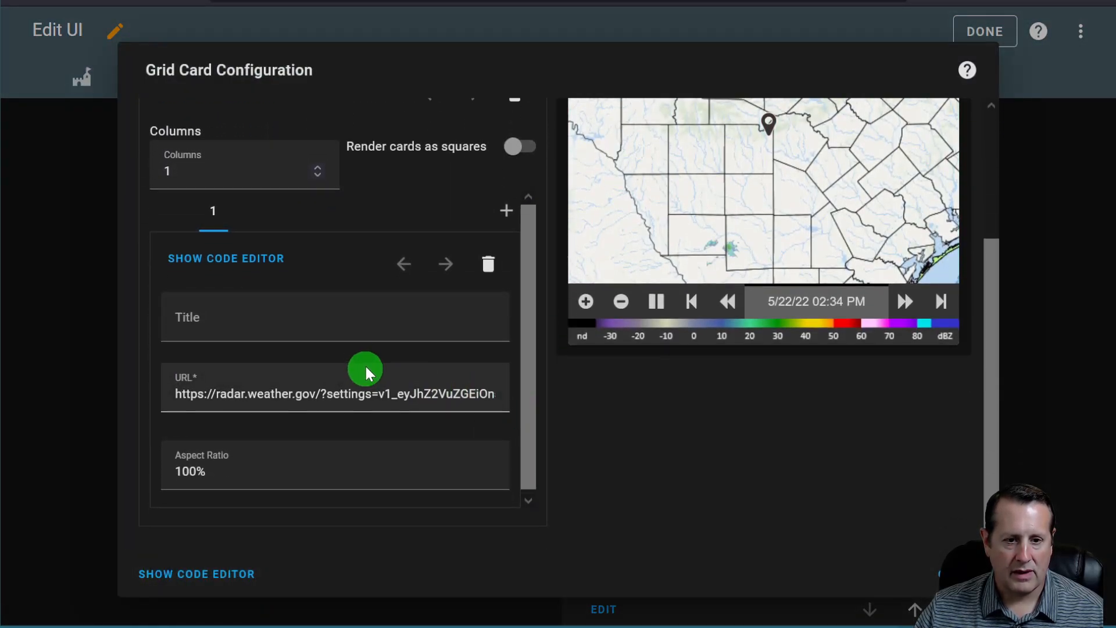
{"action": "scroll", "coordinate": [494, 233], "scroll_direction": "up", "scroll_amount": 2}
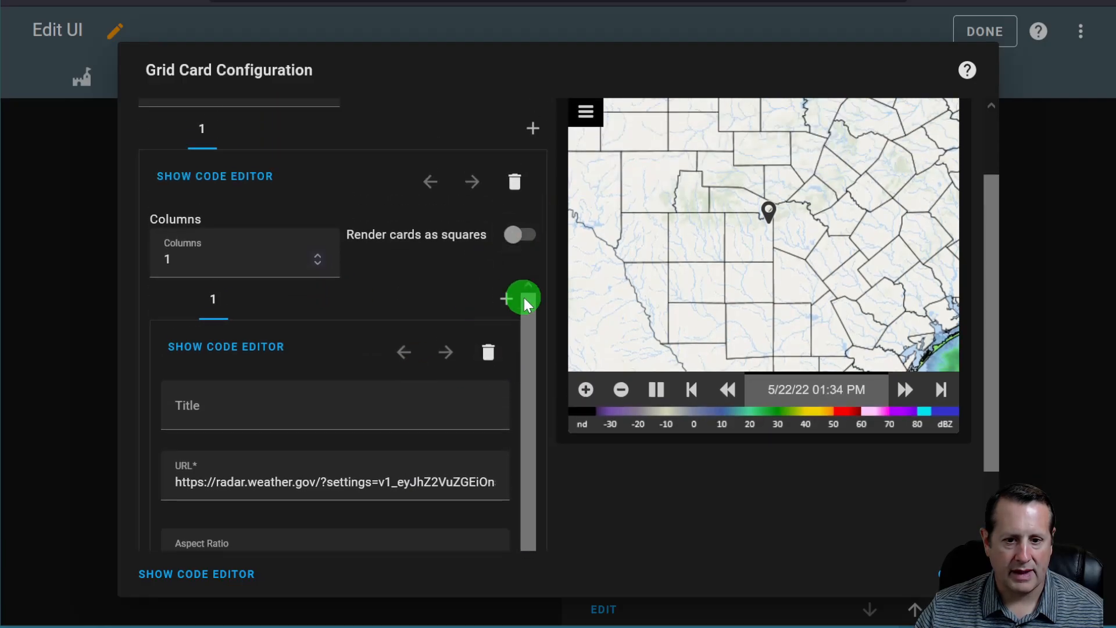
{"action": "left_click", "coordinate": [505, 300]}
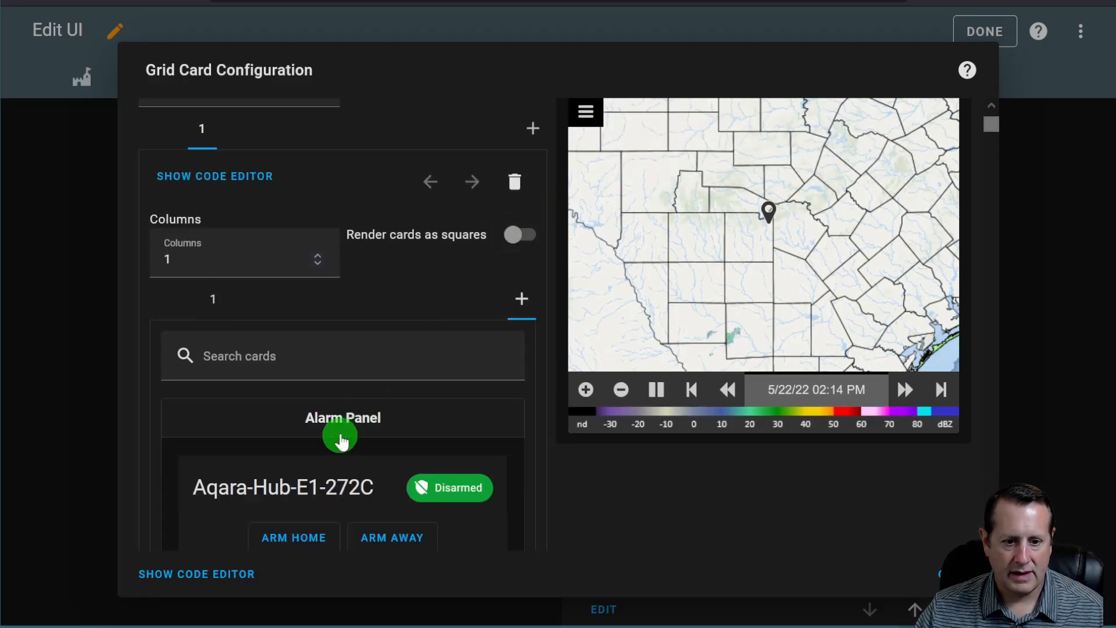
{"action": "scroll", "coordinate": [334, 407], "scroll_direction": "down", "scroll_amount": 5}
{"action": "scroll", "coordinate": [368, 264], "scroll_direction": "up", "scroll_amount": 4}
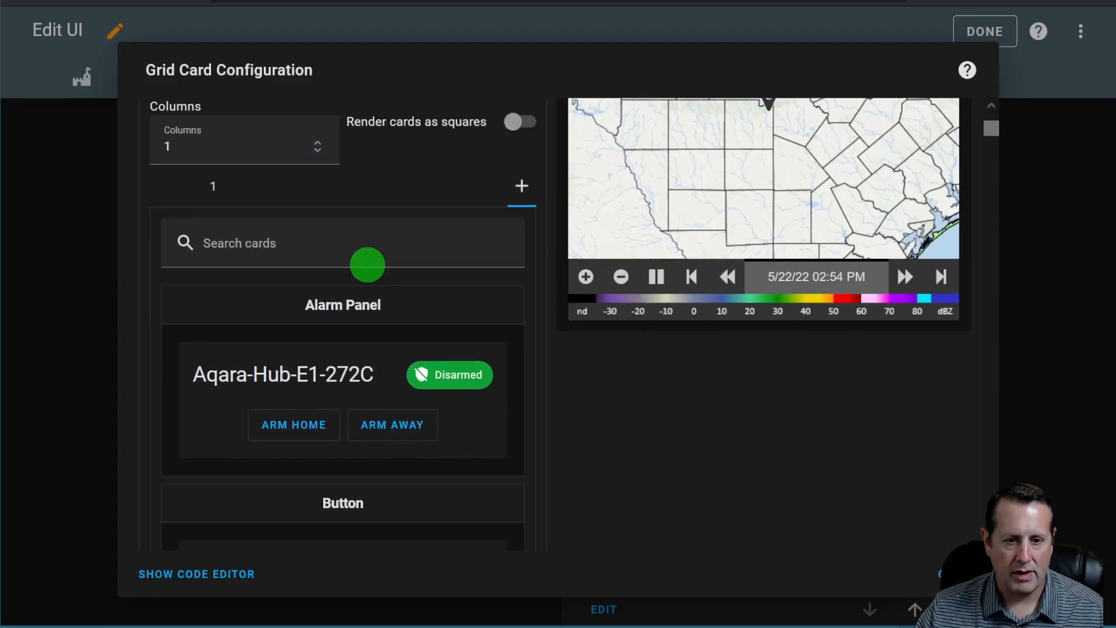
{"action": "left_click", "coordinate": [339, 262]}
{"action": "type", "text": "we"}
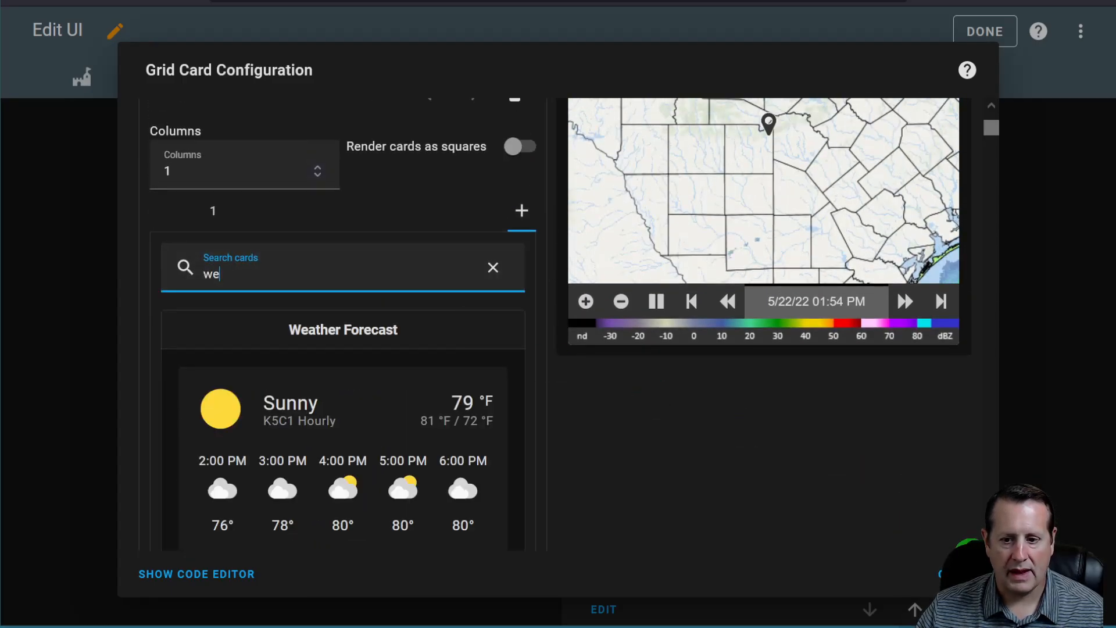
{"action": "left_click", "coordinate": [960, 574]}
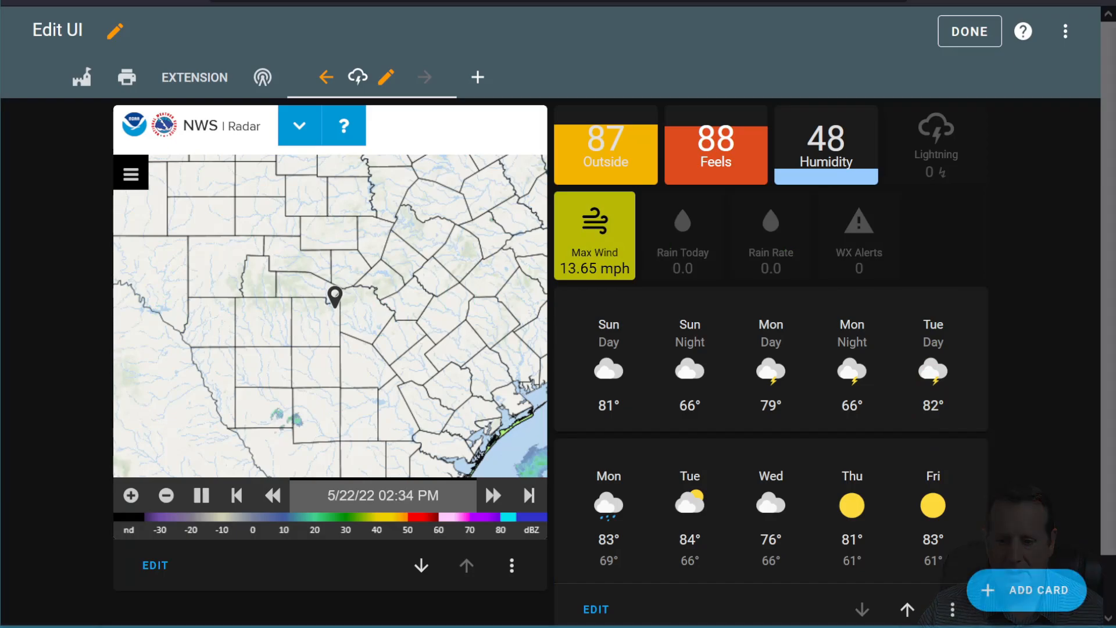
Step: Start a new card in the Weather view, search the card types for "web" and choose the Webpage card
{"action": "left_click", "coordinate": [1057, 609]}
{"action": "left_click", "coordinate": [289, 144]}
{"action": "type", "text": "web"}
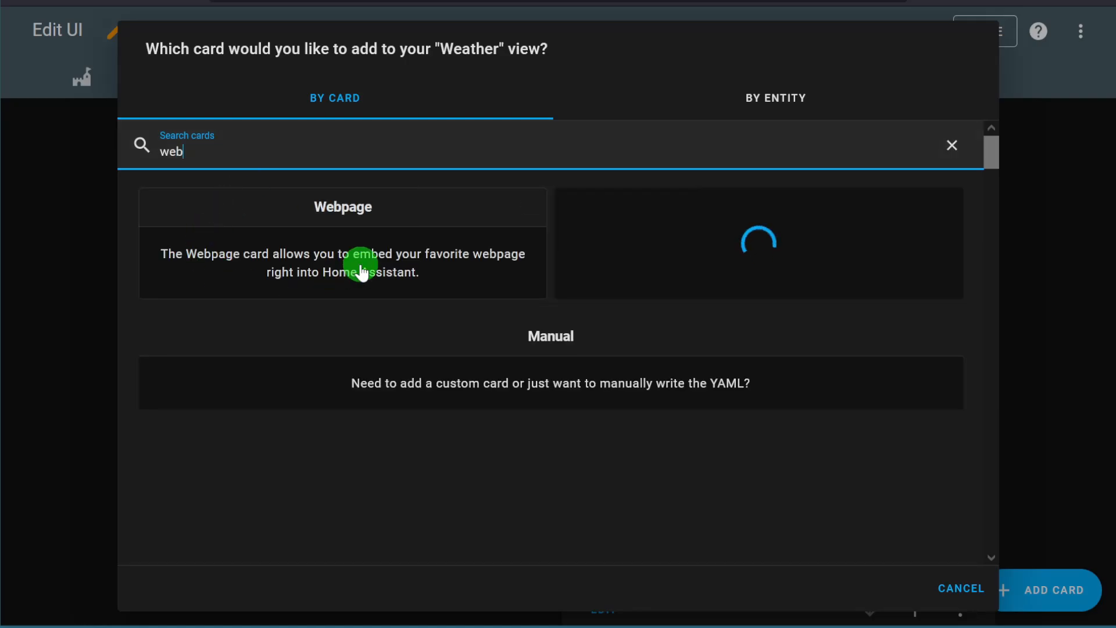
{"action": "left_click", "coordinate": [360, 271]}
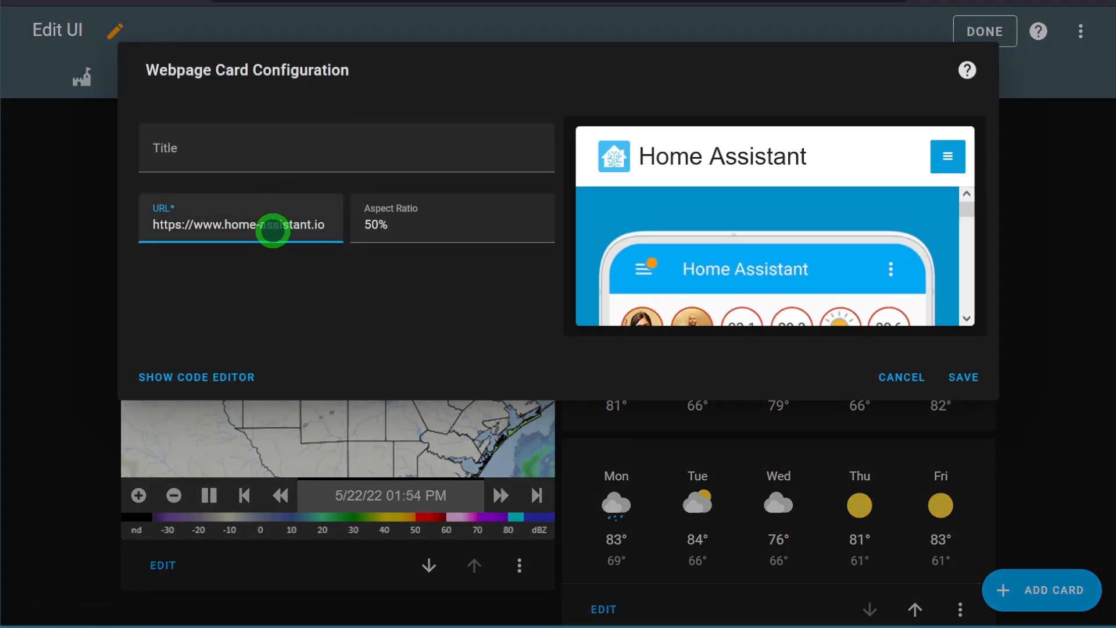
Step: Switch to the National Weather Service radar page, zoom in around the location marker and copy the page's address
{"action": "triple_click", "coordinate": [307, 238]}
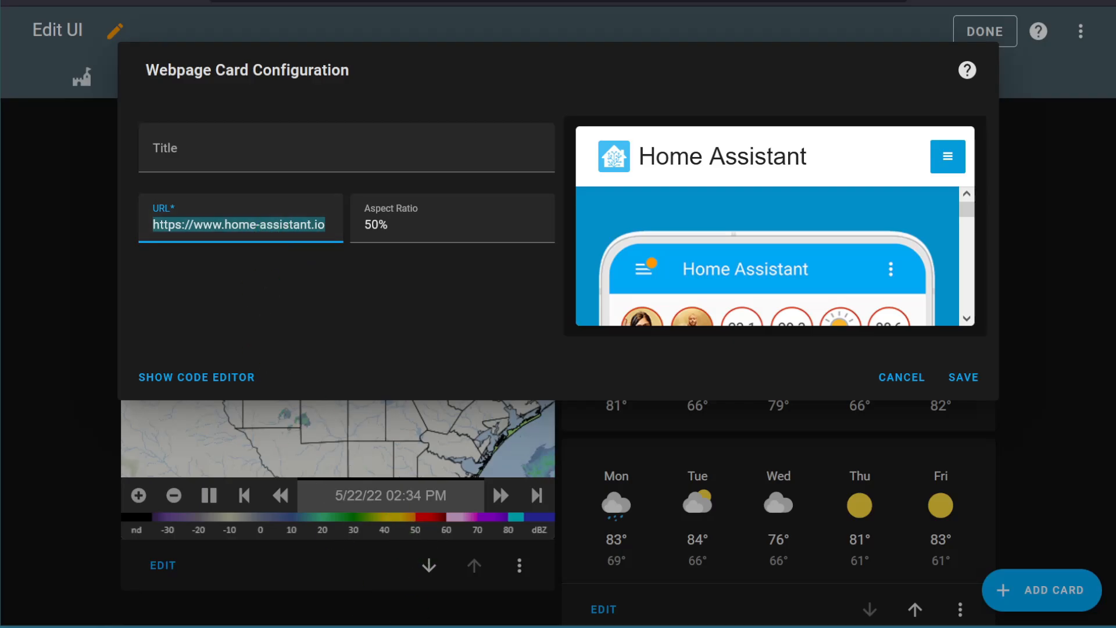
{"action": "key", "text": "alt+Tab"}
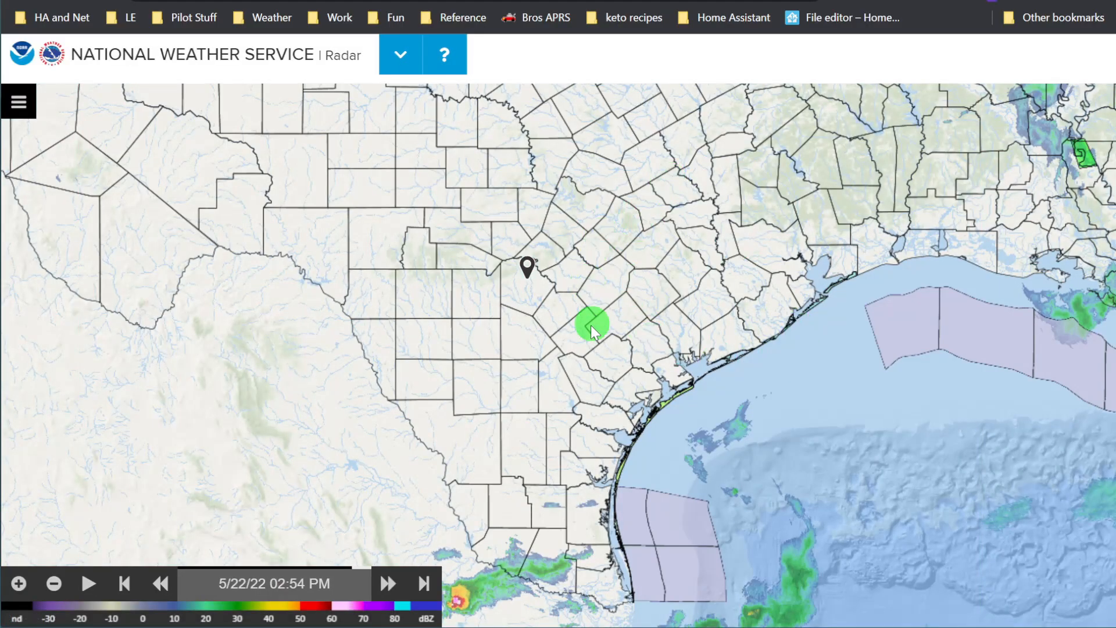
{"action": "double_click", "coordinate": [585, 308]}
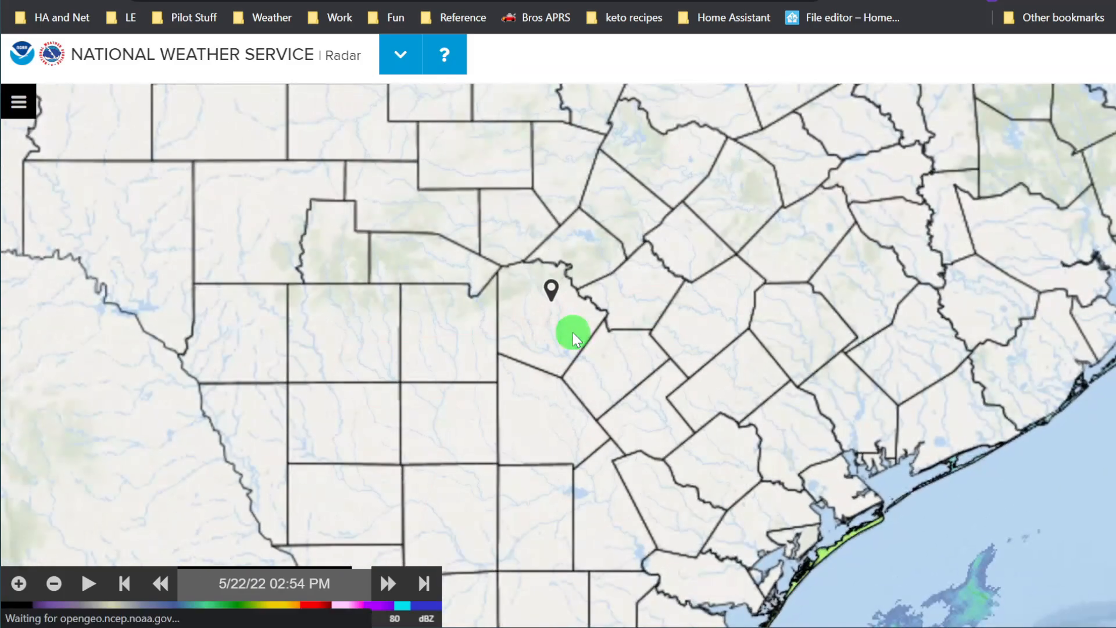
{"action": "double_click", "coordinate": [573, 334]}
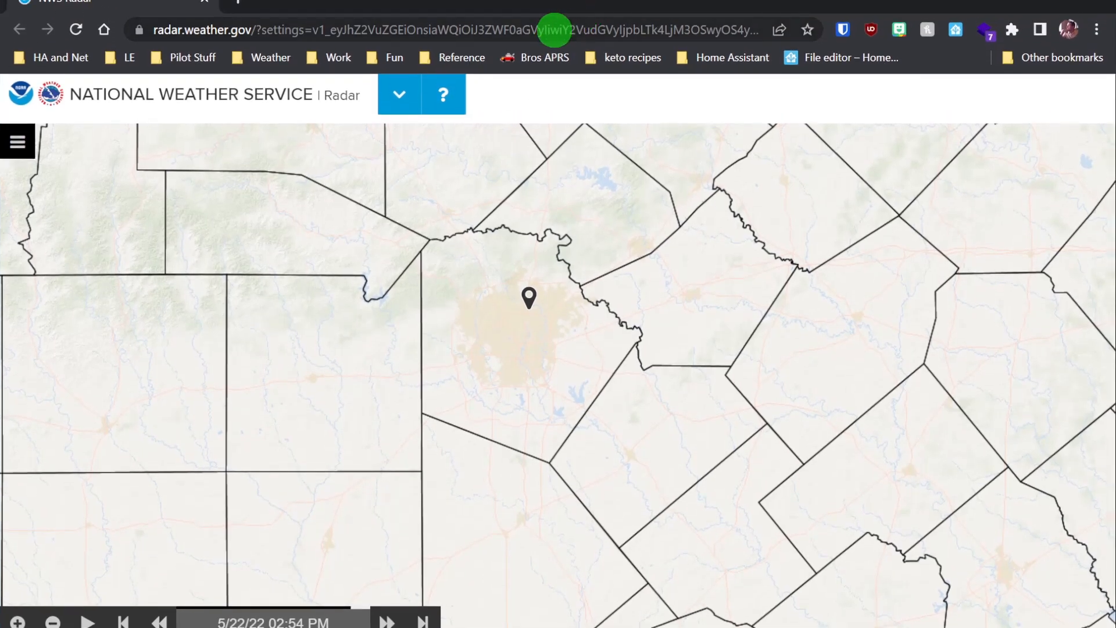
{"action": "left_click", "coordinate": [529, 27]}
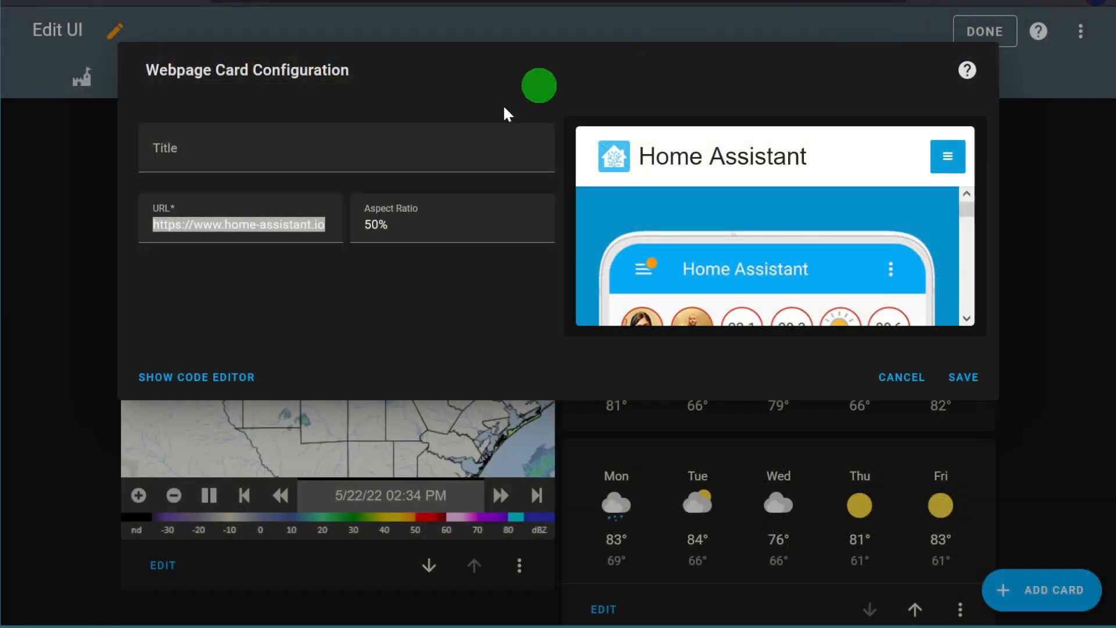
Step: Replace the Webpage card's default URL with the copied radar address
{"action": "triple_click", "coordinate": [278, 231]}
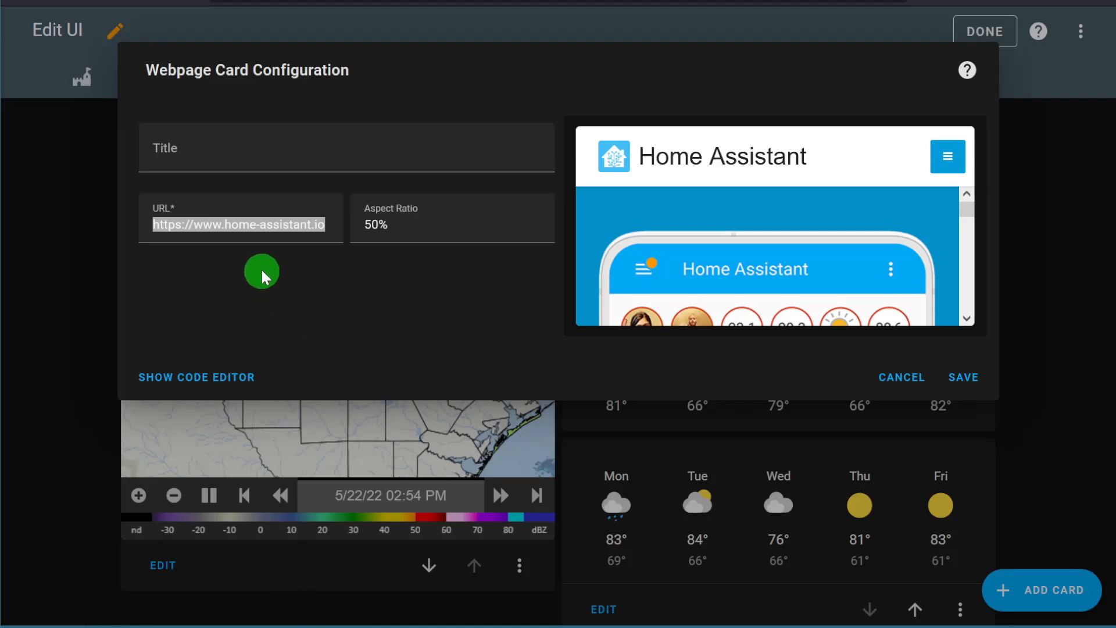
{"action": "triple_click", "coordinate": [248, 229]}
{"action": "key", "text": "ctrl+v"}
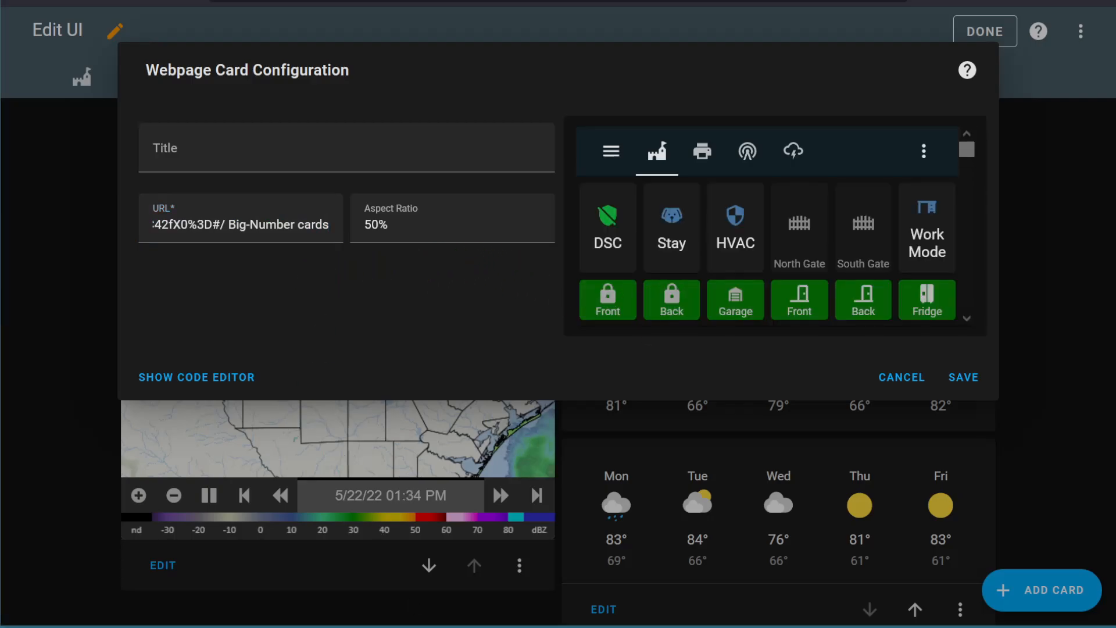
Step: Replace the Webpage card's URL with the copied radar address, set the aspect ratio to 100% and save the card
{"action": "triple_click", "coordinate": [267, 221]}
{"action": "key", "text": "ctrl+v"}
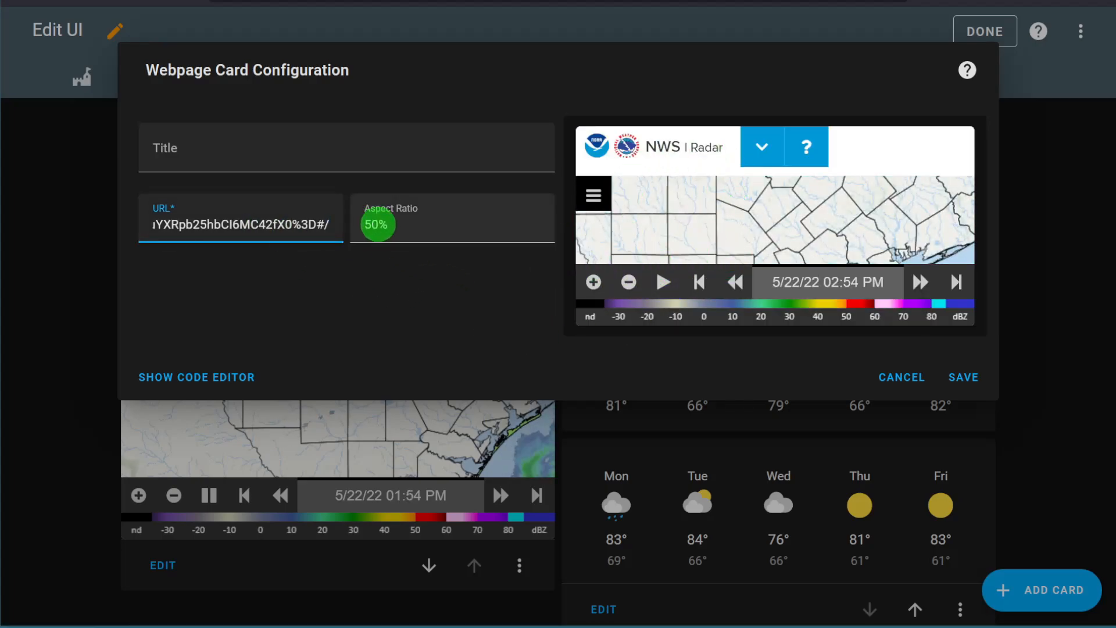
{"action": "triple_click", "coordinate": [399, 224]}
{"action": "type", "text": "100%"}
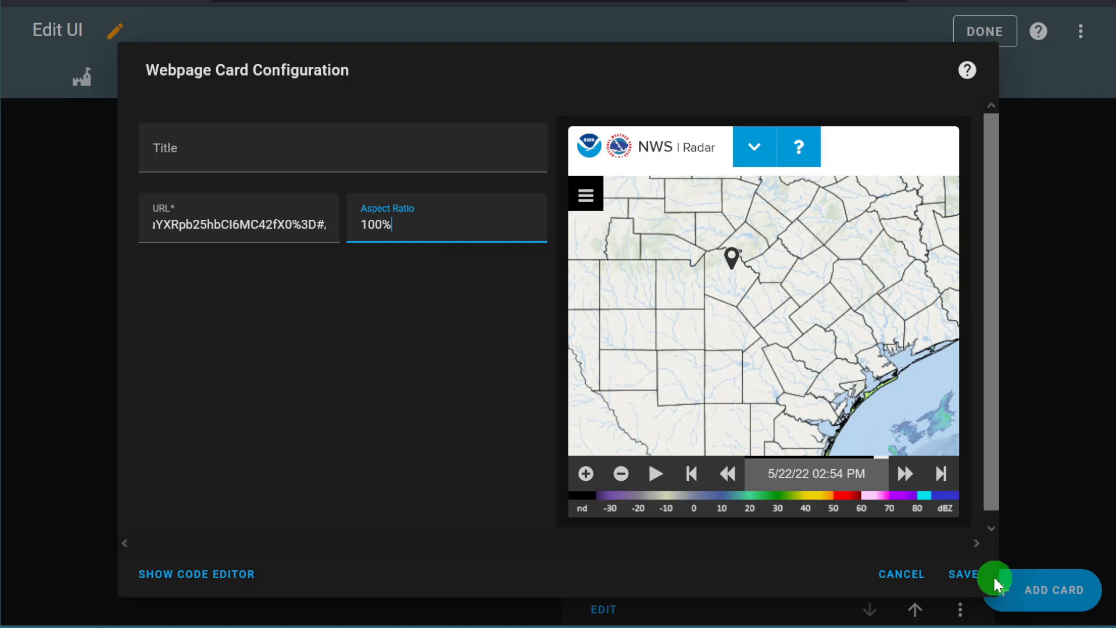
{"action": "left_click", "coordinate": [977, 579]}
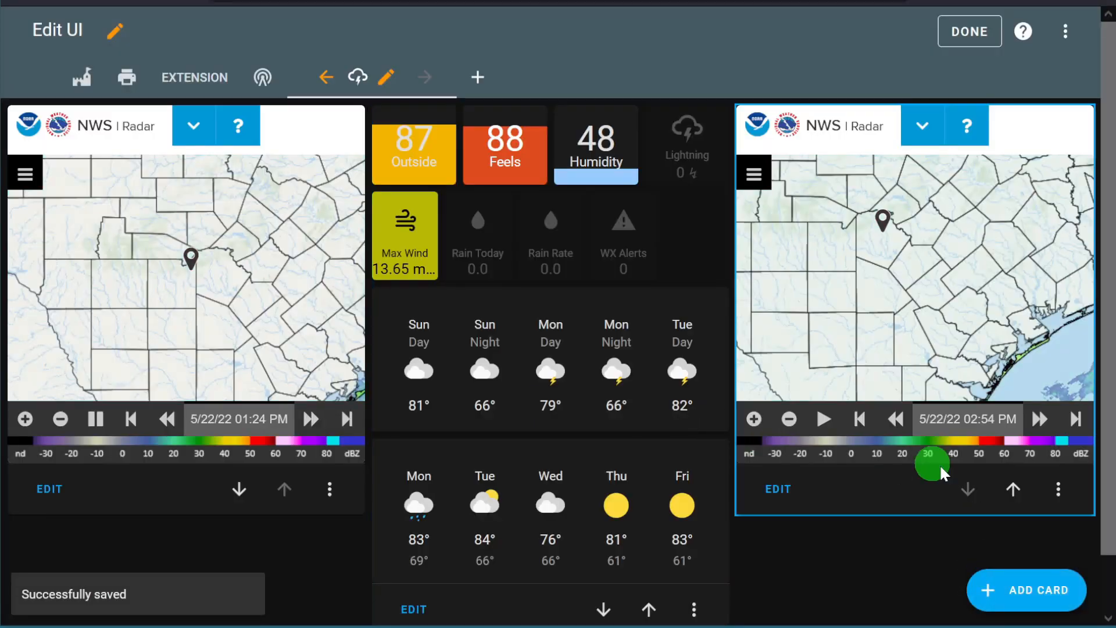
Step: Pan the map and play the radar loop in the new webpage card, and expand its location weather panel
{"action": "left_click_drag", "start_coordinate": [912, 270], "coordinate": [962, 314]}
{"action": "left_click", "coordinate": [825, 419]}
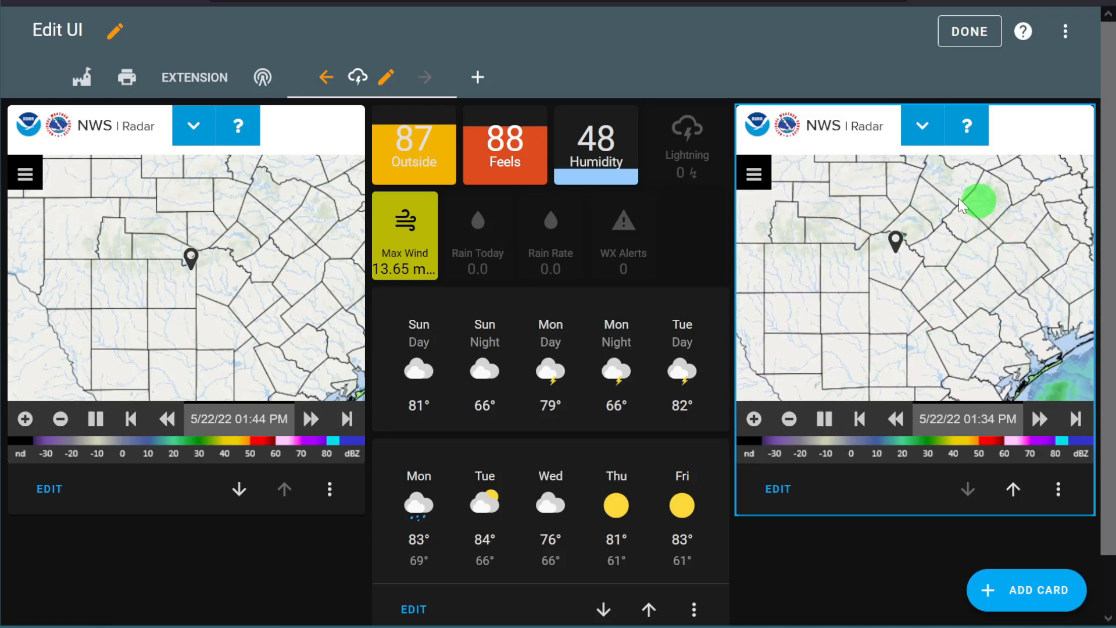
{"action": "left_click", "coordinate": [754, 174]}
{"action": "left_click", "coordinate": [820, 201]}
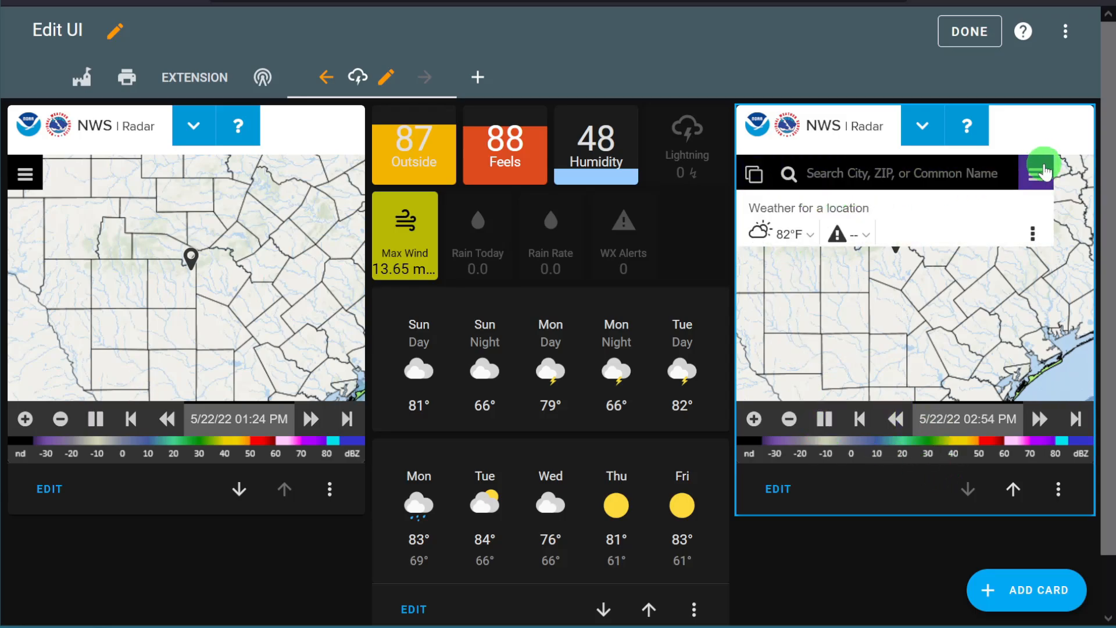
Step: Examine the embedded radar's site menu, location weather, alert and view options, and collapse the panel
{"action": "left_click", "coordinate": [1037, 173]}
{"action": "scroll", "coordinate": [887, 302], "scroll_direction": "down", "scroll_amount": 1}
{"action": "scroll", "coordinate": [889, 305], "scroll_direction": "down", "scroll_amount": 3}
{"action": "scroll", "coordinate": [890, 302], "scroll_direction": "up", "scroll_amount": 5}
{"action": "left_click", "coordinate": [1035, 171]}
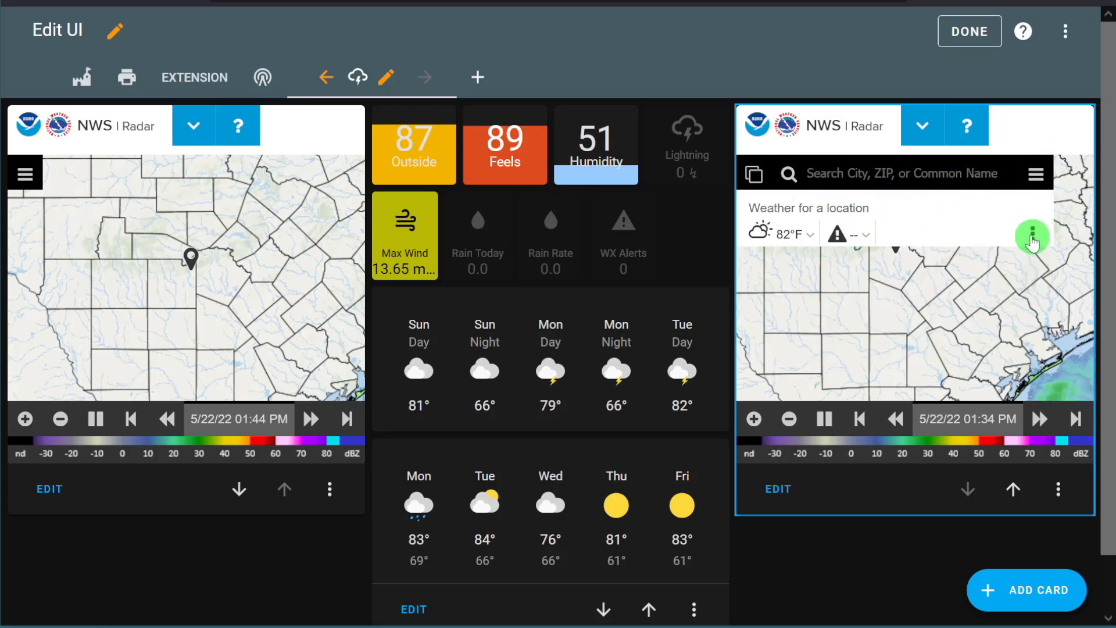
{"action": "left_click", "coordinate": [1033, 234]}
{"action": "left_click", "coordinate": [1037, 173]}
{"action": "left_click", "coordinate": [1036, 174]}
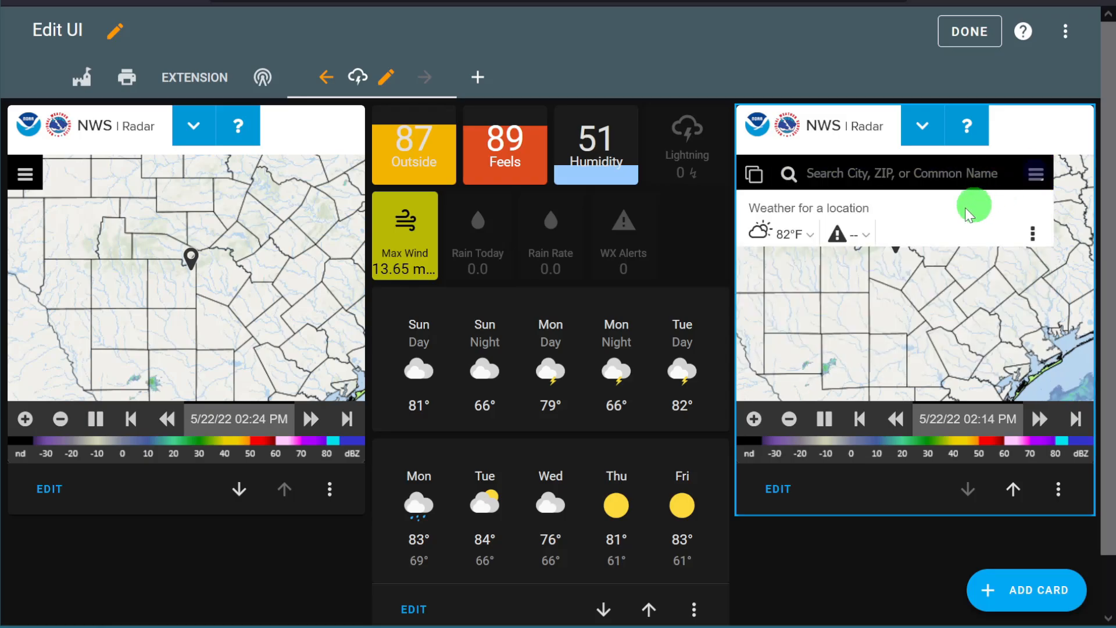
{"action": "left_click", "coordinate": [754, 175]}
{"action": "left_click", "coordinate": [755, 179]}
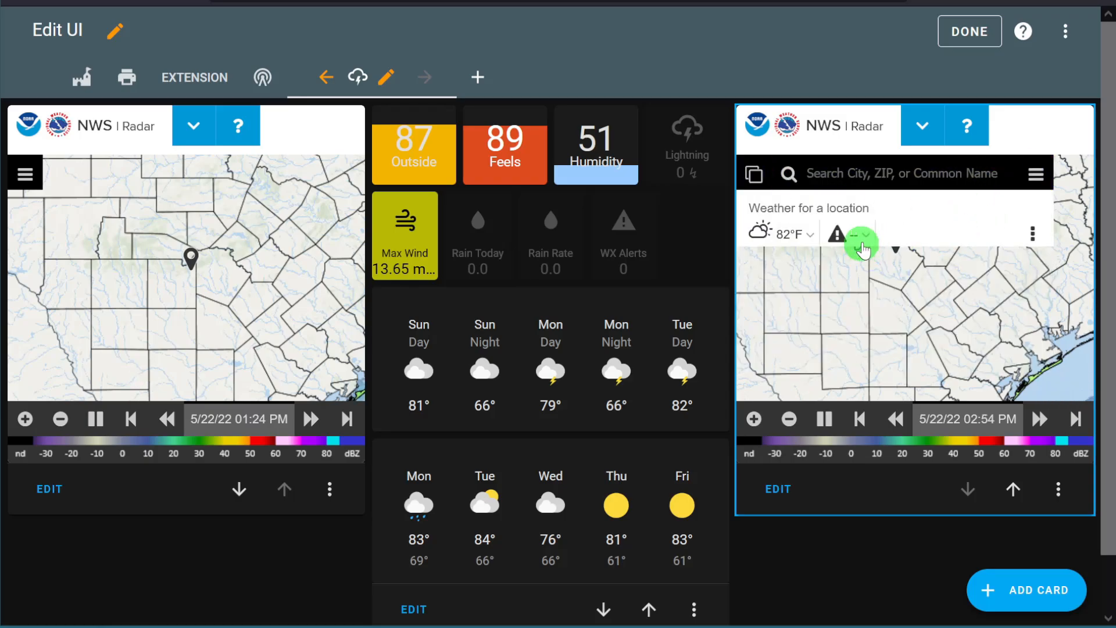
{"action": "left_click", "coordinate": [1036, 173]}
{"action": "left_click", "coordinate": [854, 224]}
{"action": "left_click", "coordinate": [973, 243]}
{"action": "left_click", "coordinate": [947, 317]}
{"action": "left_click", "coordinate": [966, 330]}
{"action": "left_click", "coordinate": [882, 574]}
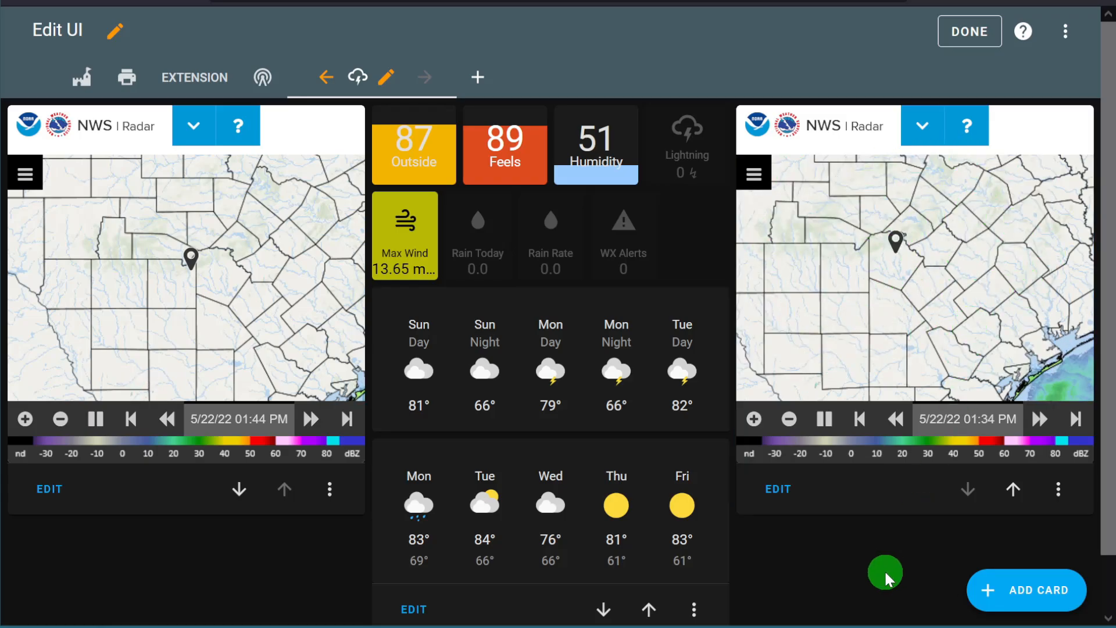
Step: Delete the newly added radar webpage card and finish editing the weather dashboard
{"action": "left_click", "coordinate": [794, 492]}
{"action": "left_click", "coordinate": [1058, 489]}
{"action": "left_click", "coordinate": [1032, 448]}
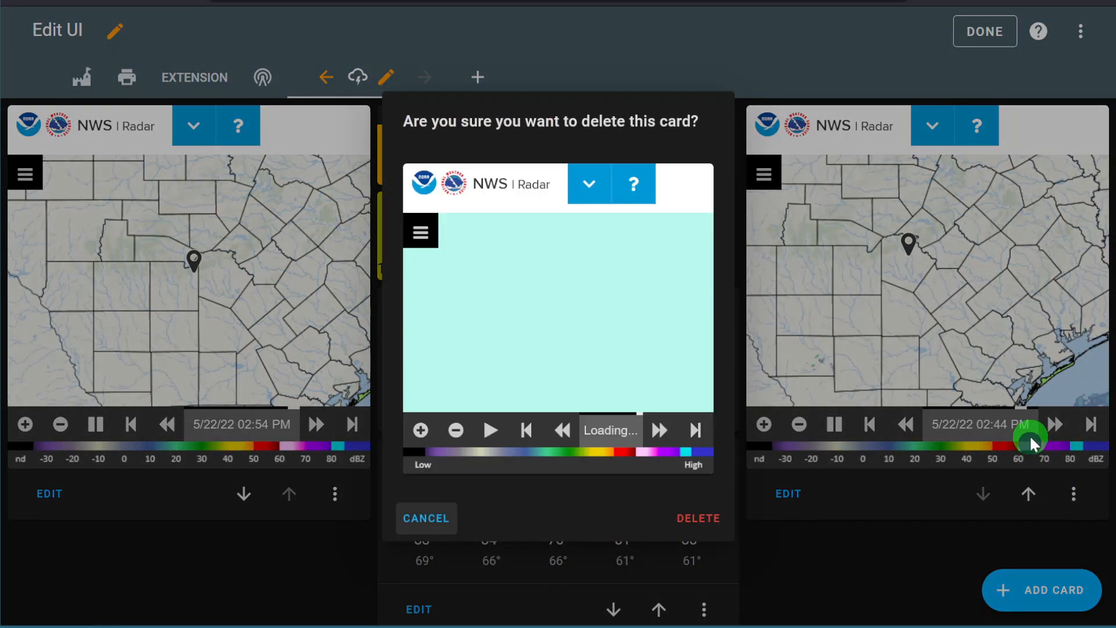
{"action": "left_click", "coordinate": [721, 519]}
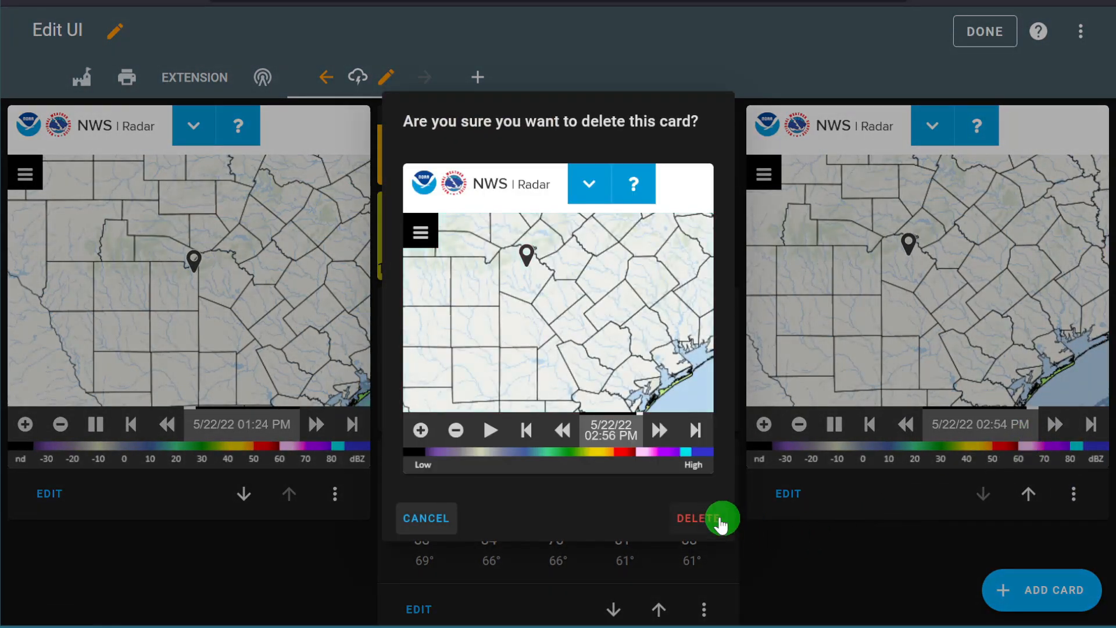
{"action": "left_click", "coordinate": [326, 379]}
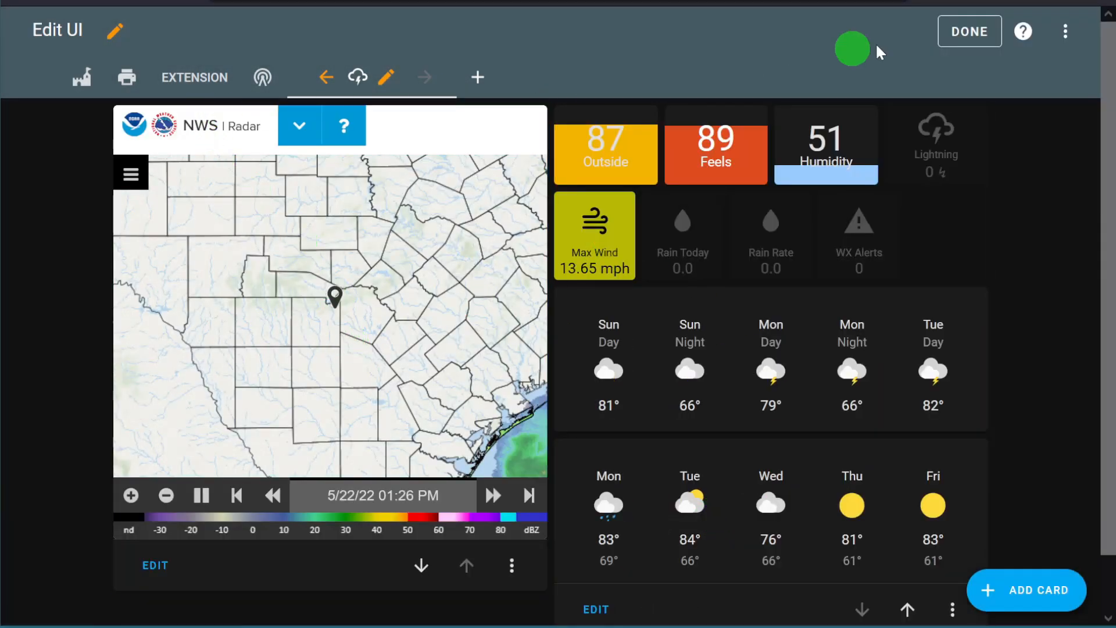
{"action": "left_click", "coordinate": [977, 32]}
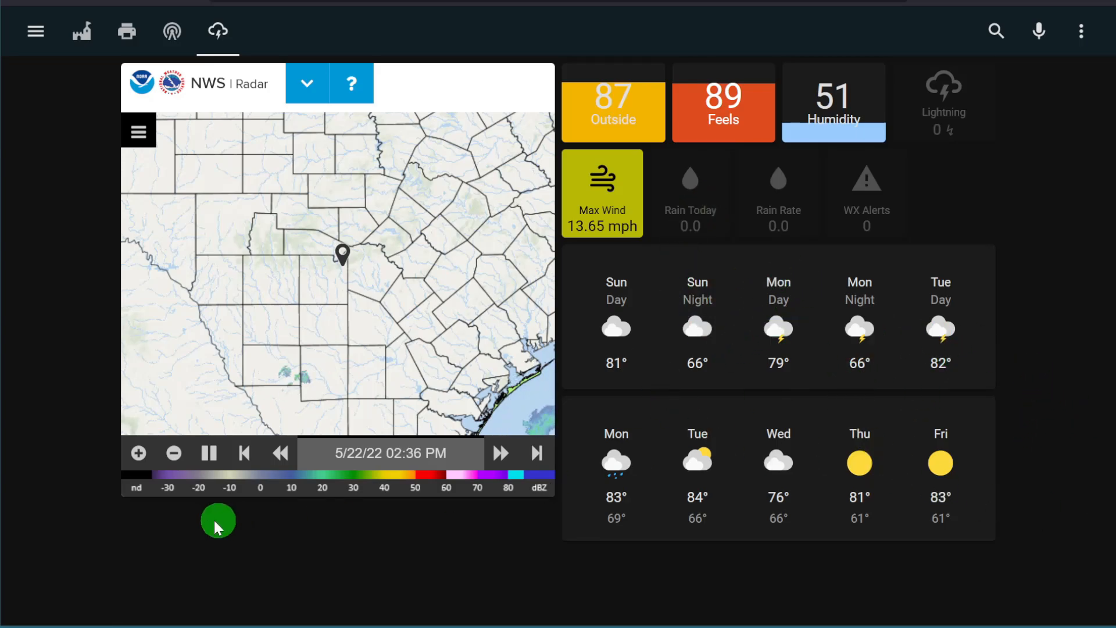
Step: Search the quick commands for "auto" and navigate to the Automations list
{"action": "type", "text": "c"}
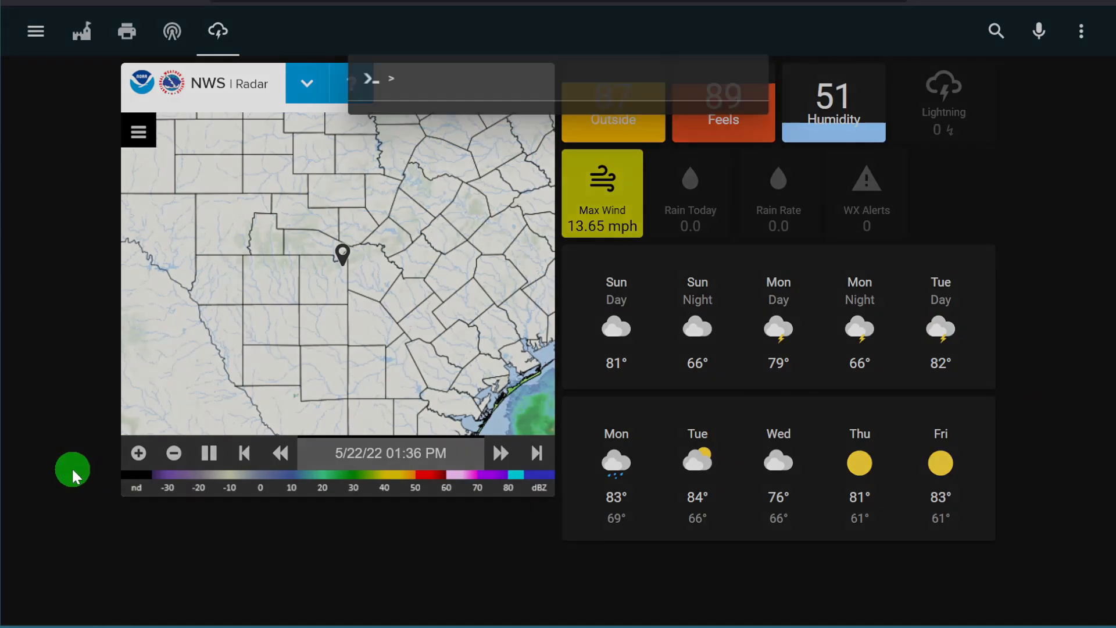
{"action": "type", "text": "auto"}
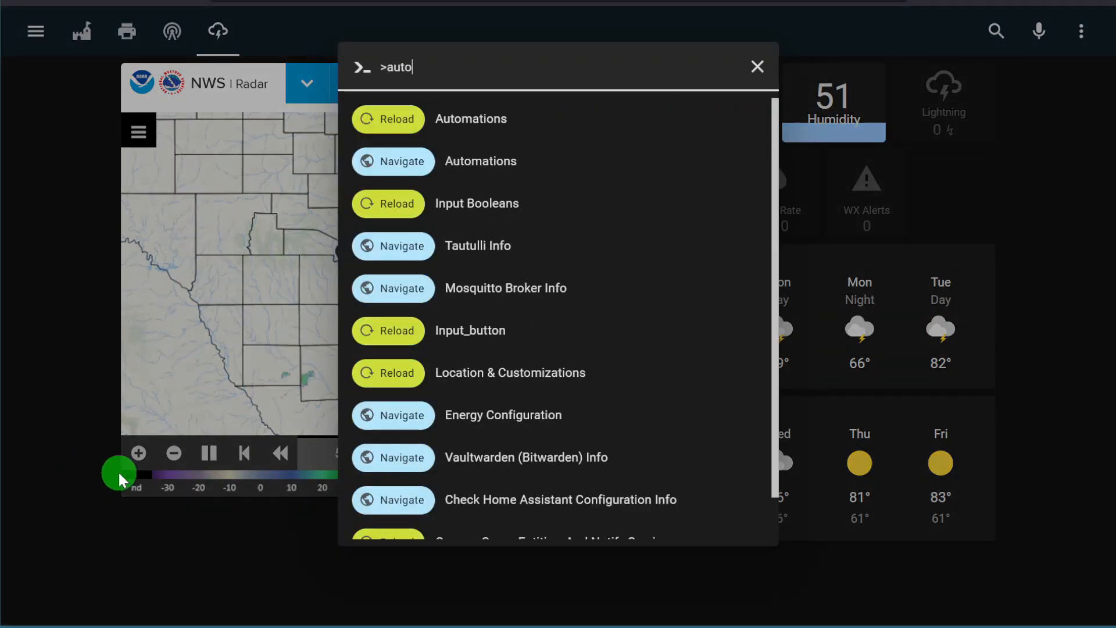
{"action": "left_click", "coordinate": [482, 161]}
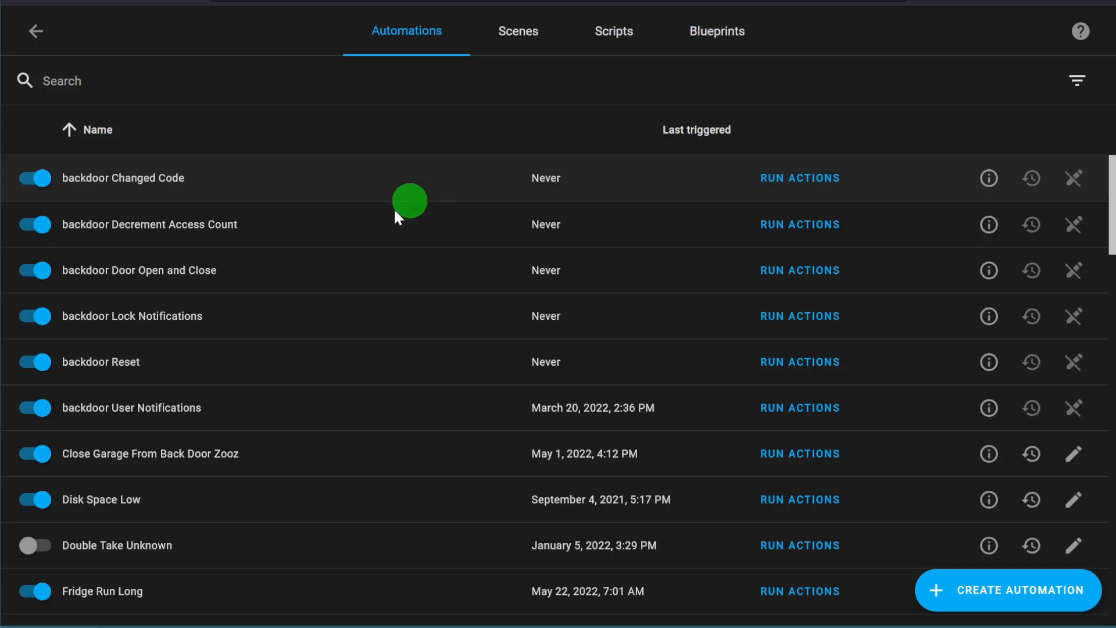
Step: Open the Lightning Alert automation for editing and review its mode and numeric state trigger
{"action": "scroll", "coordinate": [326, 295], "scroll_direction": "down", "scroll_amount": 7}
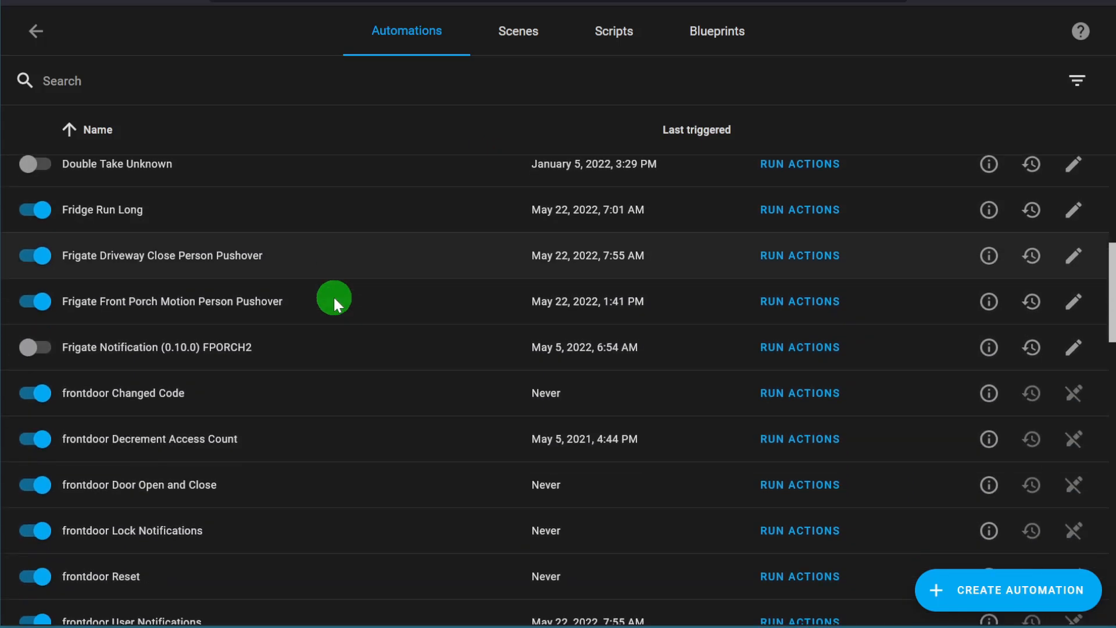
{"action": "scroll", "coordinate": [334, 296], "scroll_direction": "down", "scroll_amount": 6}
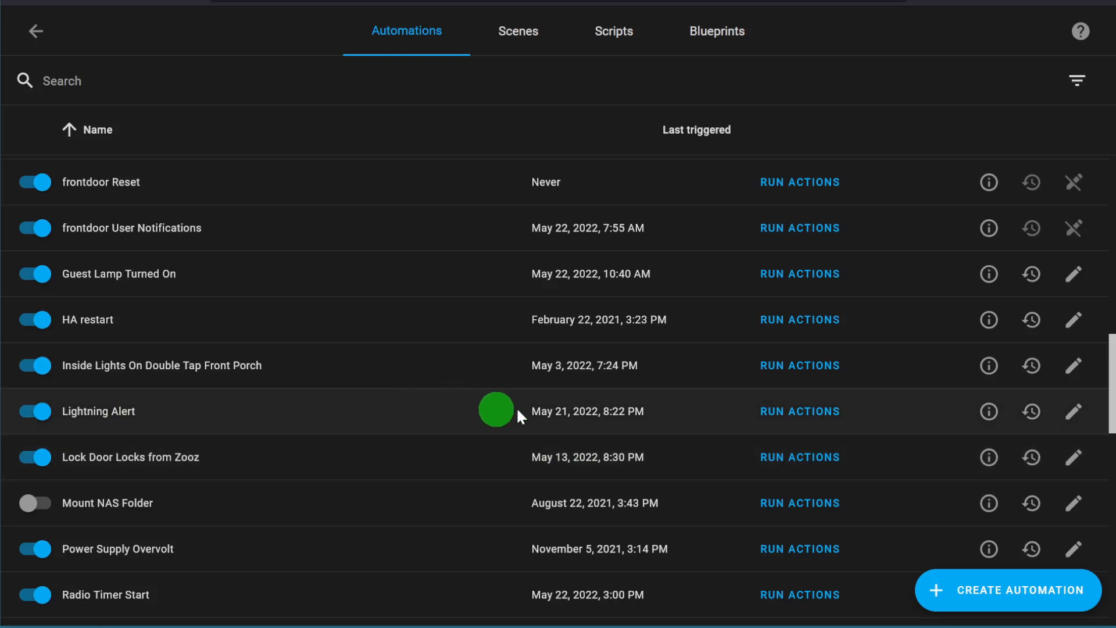
{"action": "left_click", "coordinate": [1045, 601]}
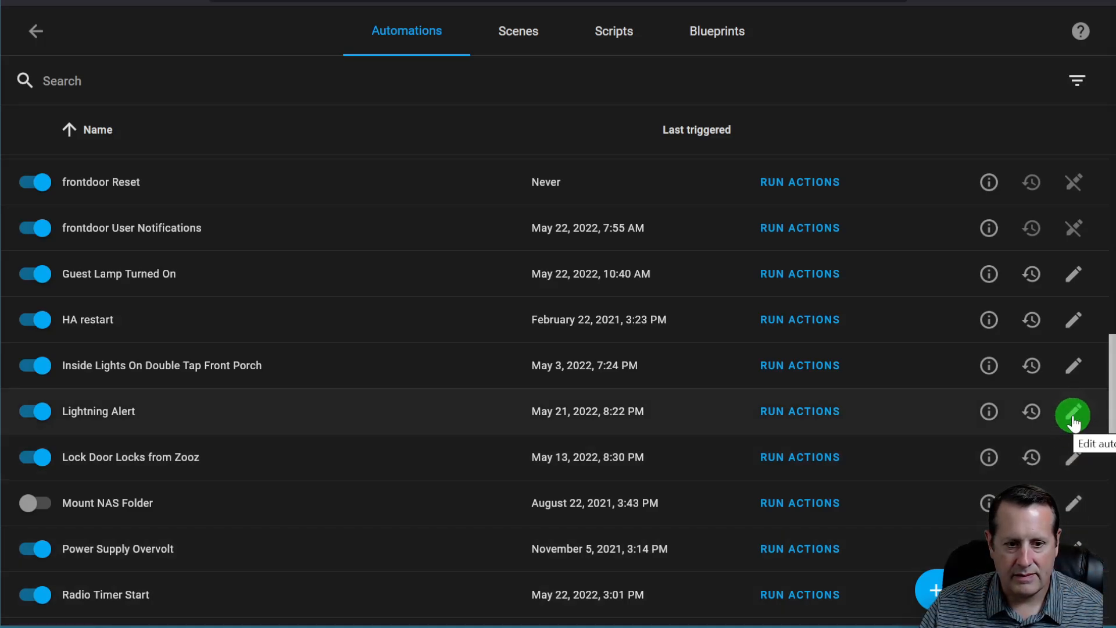
{"action": "left_click", "coordinate": [1074, 417]}
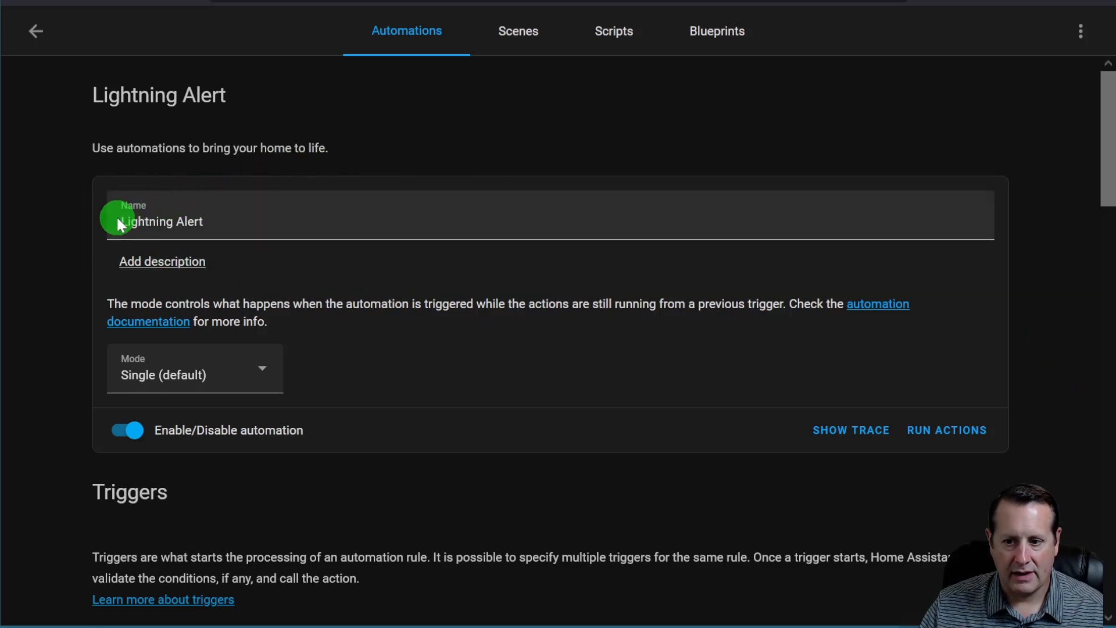
{"action": "scroll", "coordinate": [118, 232], "scroll_direction": "down", "scroll_amount": 3}
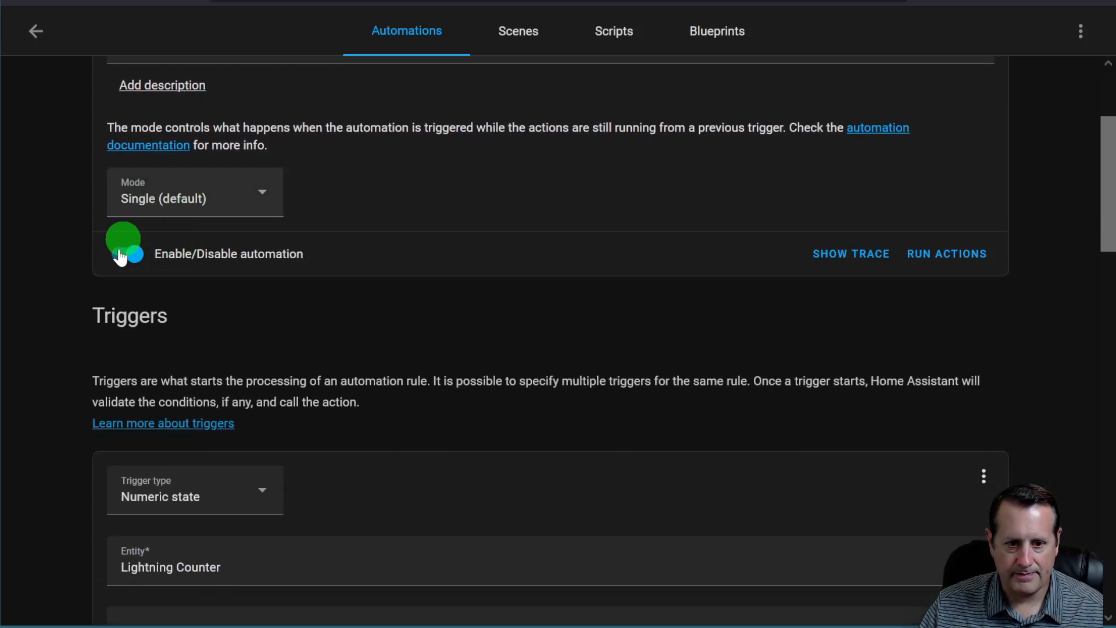
{"action": "scroll", "coordinate": [82, 295], "scroll_direction": "down", "scroll_amount": 3}
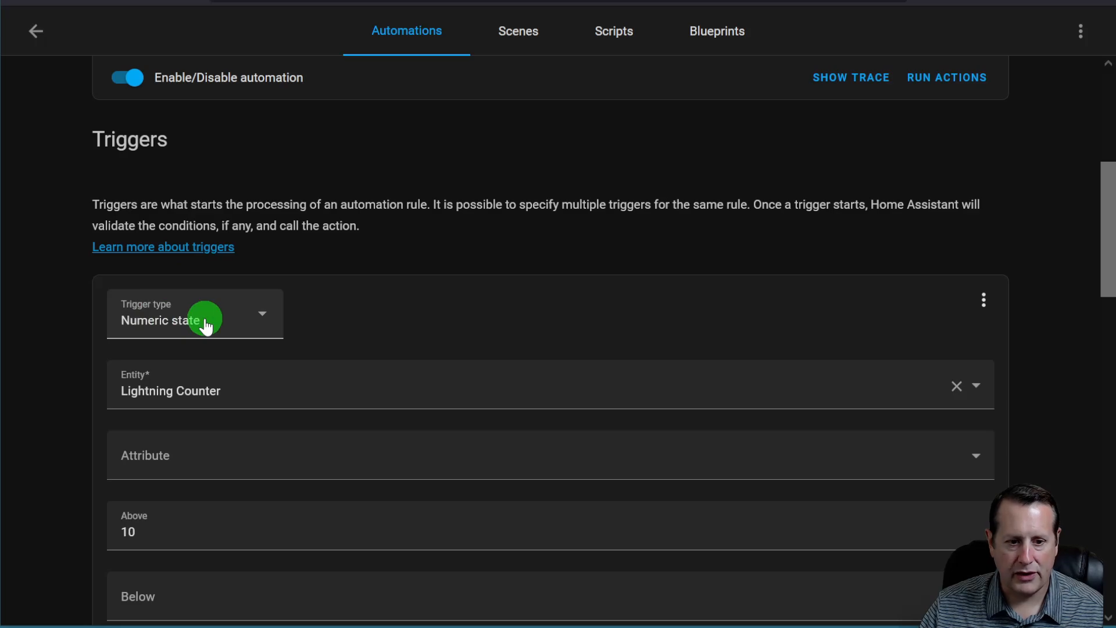
{"action": "scroll", "coordinate": [201, 322], "scroll_direction": "down", "scroll_amount": 2}
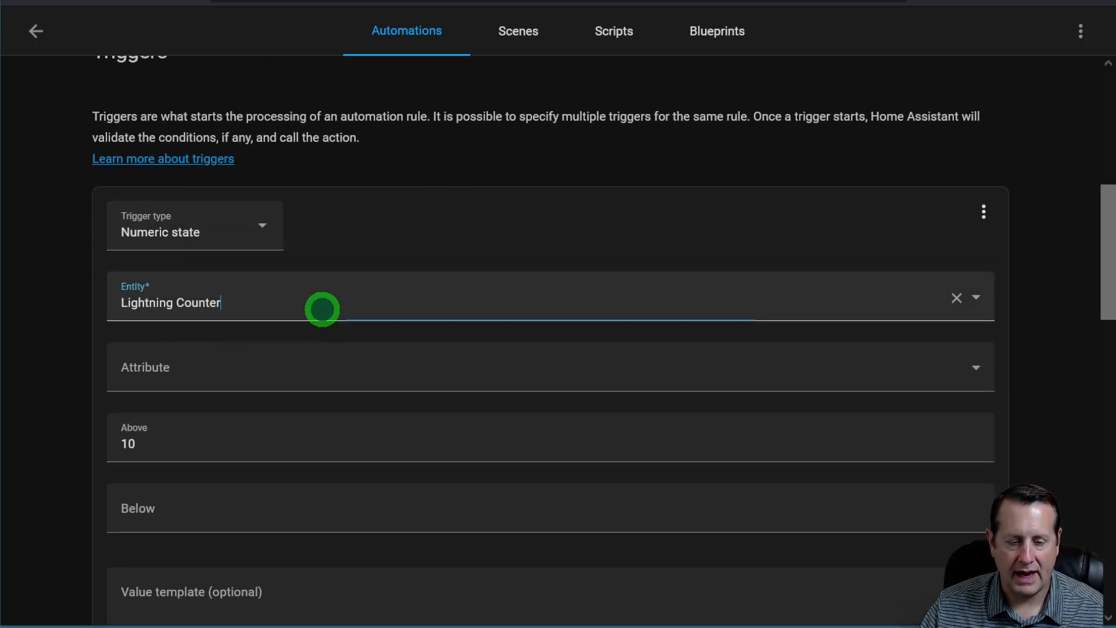
Step: Search the trigger's entities for "bli" and choose Lightning Counter (sensor.blitzortung_lightning_counter)
{"action": "left_click", "coordinate": [322, 309]}
{"action": "key", "text": "ctrl+a"}
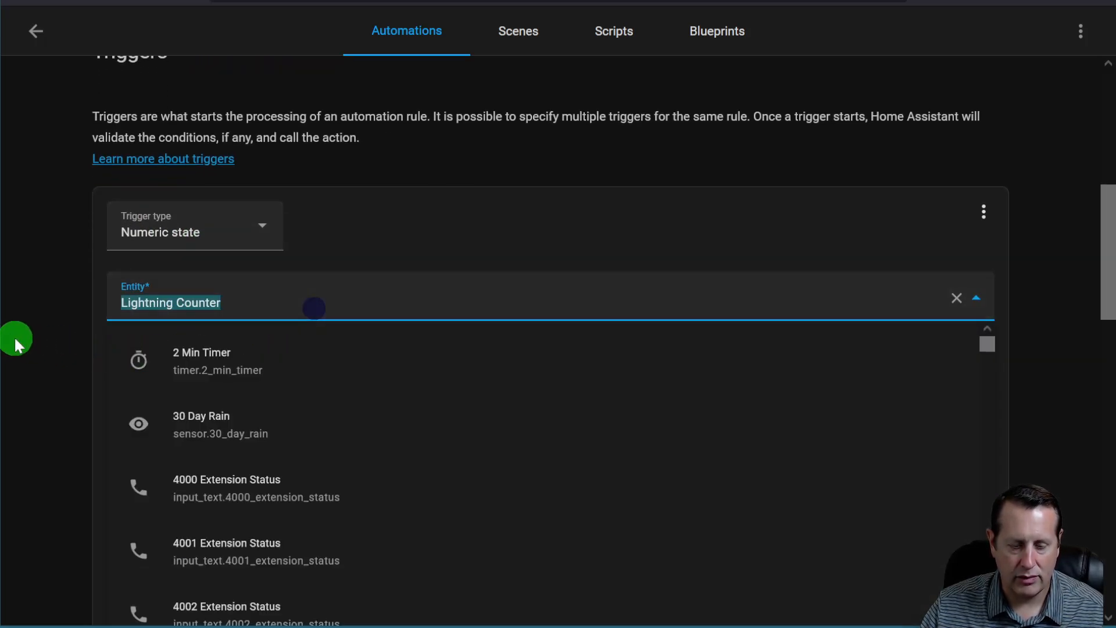
{"action": "type", "text": "bli"}
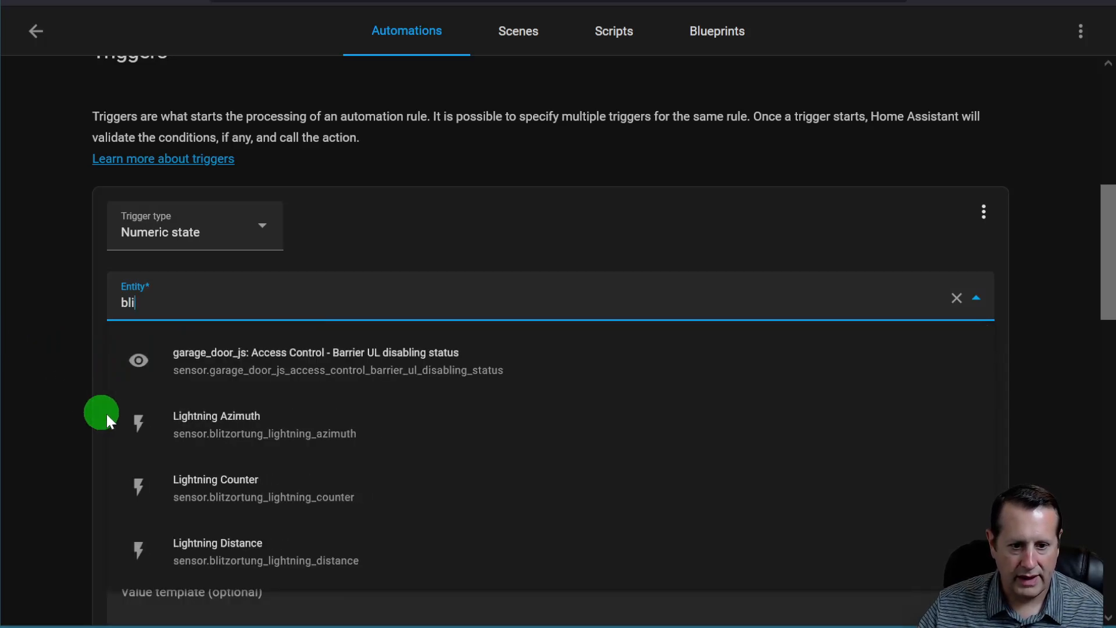
{"action": "left_click", "coordinate": [252, 490]}
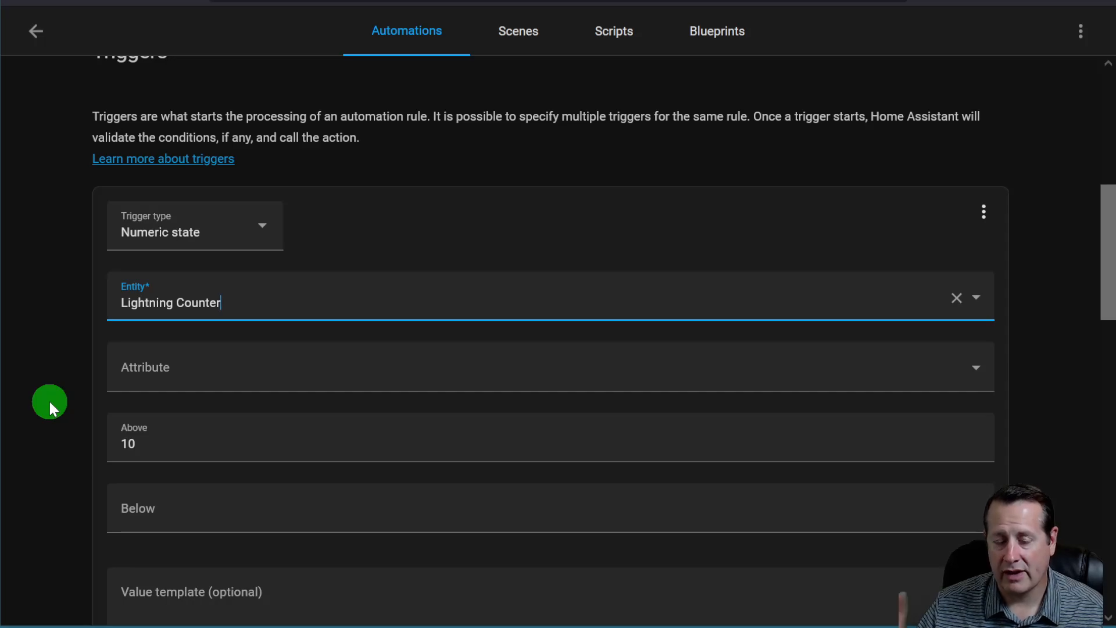
Step: Review the Lightning Alert's trigger threshold and its notification action's message, title and data, and return to the Automations list
{"action": "scroll", "coordinate": [121, 433], "scroll_direction": "down", "scroll_amount": 3}
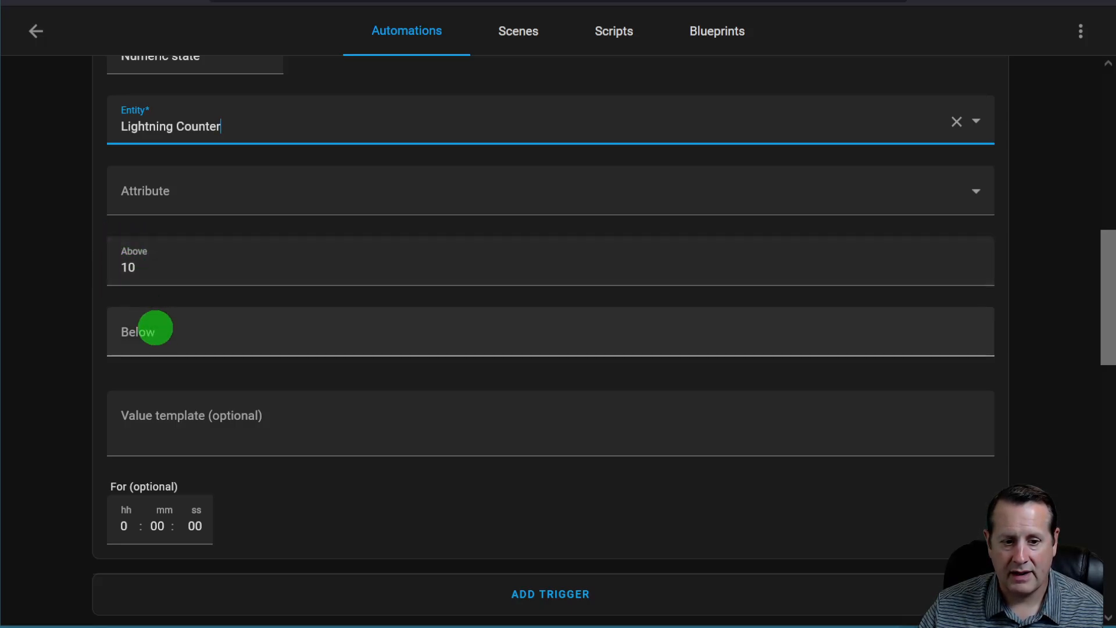
{"action": "scroll", "coordinate": [155, 328], "scroll_direction": "down", "scroll_amount": 10}
{"action": "scroll", "coordinate": [42, 367], "scroll_direction": "down", "scroll_amount": 3}
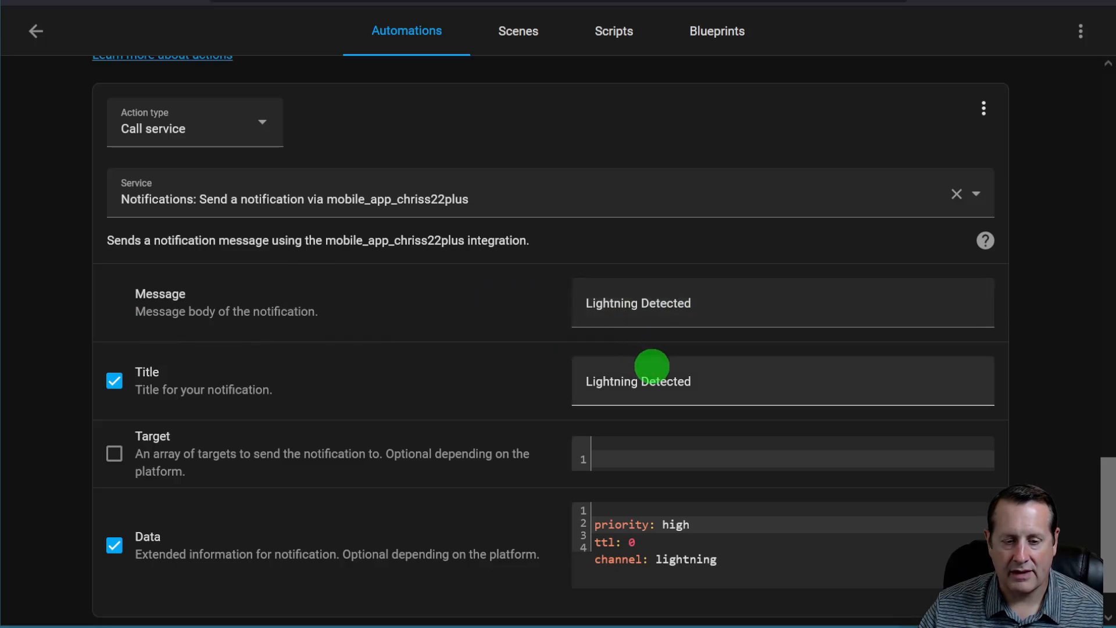
{"action": "scroll", "coordinate": [657, 380], "scroll_direction": "down", "scroll_amount": 1}
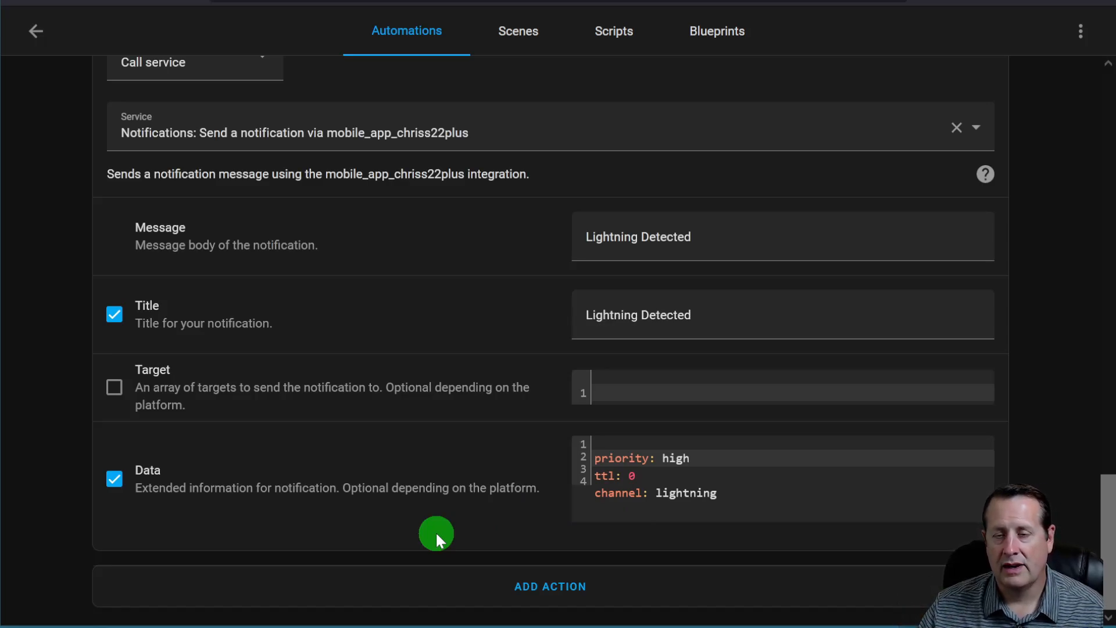
{"action": "scroll", "coordinate": [434, 500], "scroll_direction": "up", "scroll_amount": 8}
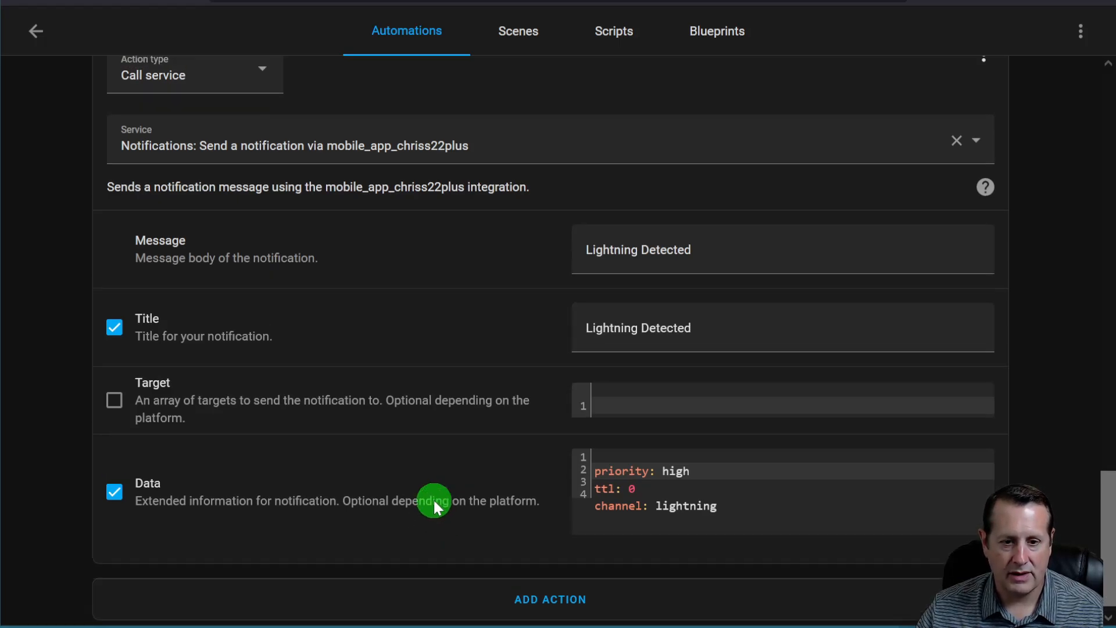
{"action": "scroll", "coordinate": [393, 506], "scroll_direction": "up", "scroll_amount": 15}
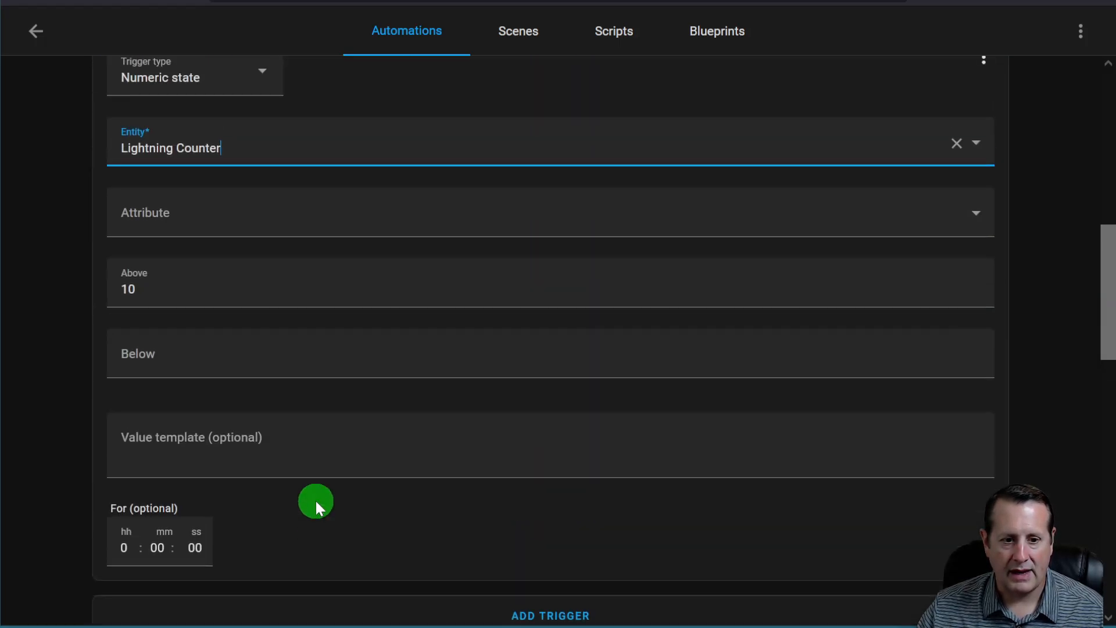
{"action": "scroll", "coordinate": [244, 481], "scroll_direction": "down", "scroll_amount": 5}
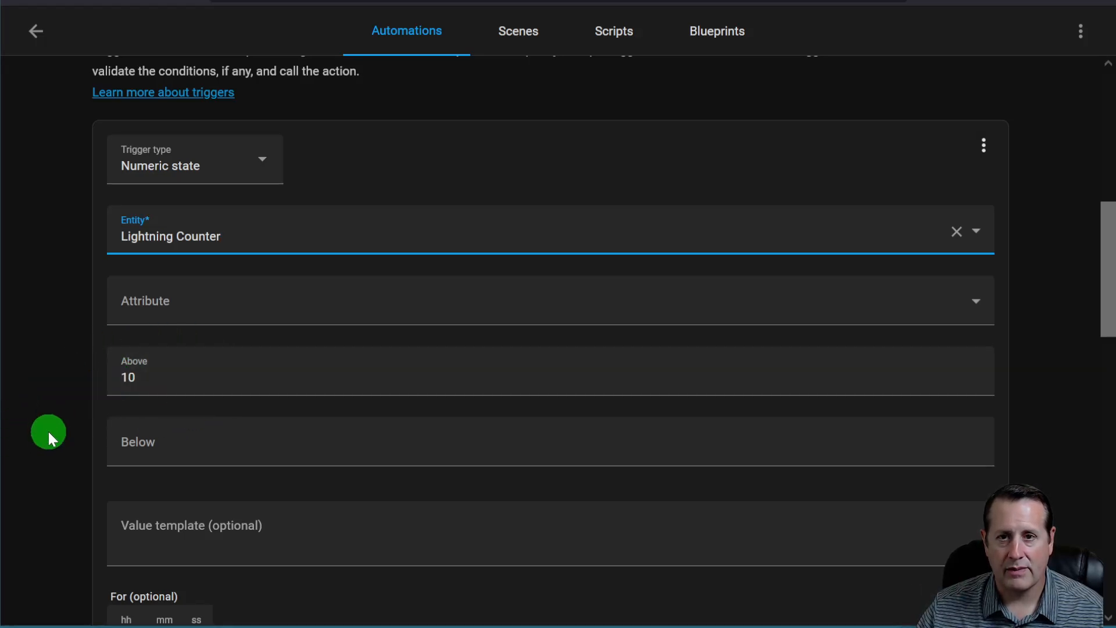
{"action": "scroll", "coordinate": [77, 456], "scroll_direction": "down", "scroll_amount": 5}
{"action": "scroll", "coordinate": [67, 470], "scroll_direction": "up", "scroll_amount": 10}
{"action": "left_click", "coordinate": [45, 40]}
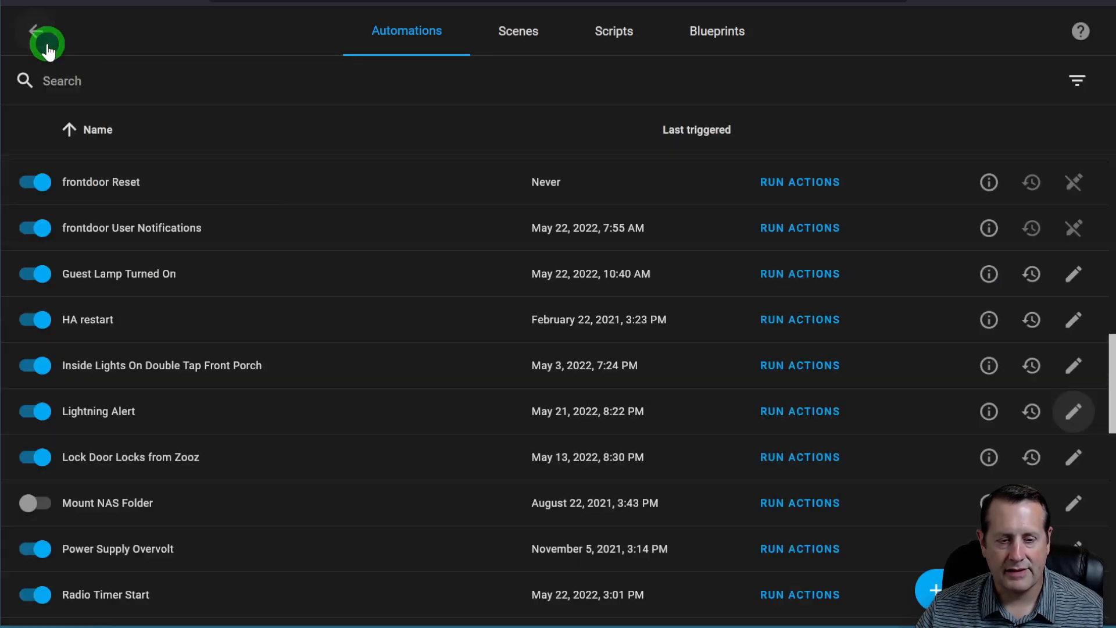
Step: Create a new empty automation and name it "NWS Alerts"
{"action": "left_click", "coordinate": [934, 589]}
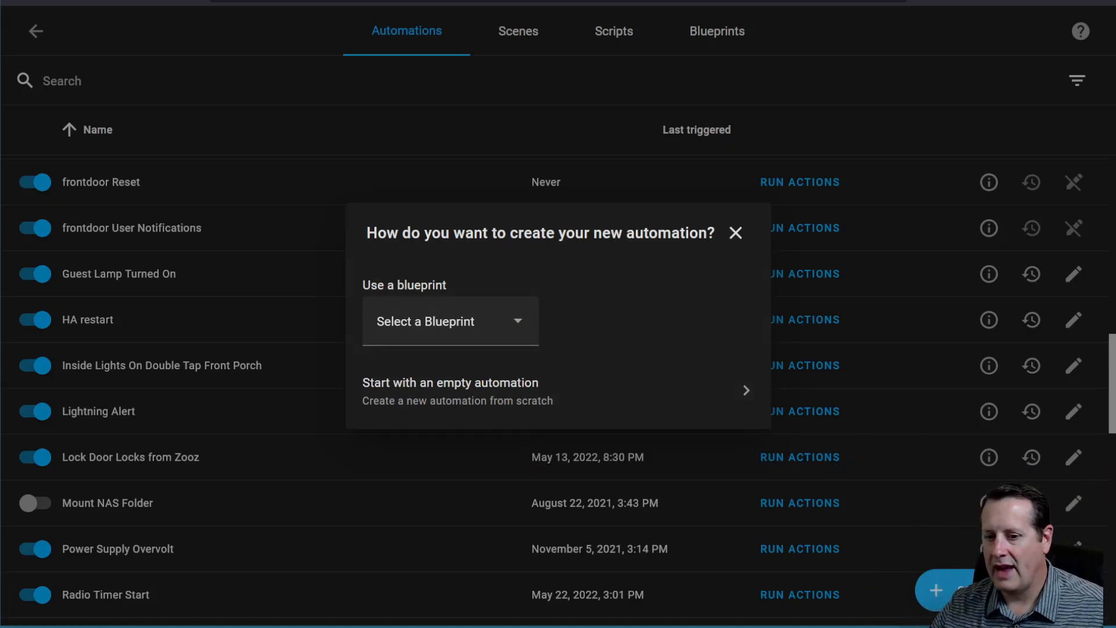
{"action": "left_click", "coordinate": [424, 401]}
{"action": "left_click_drag", "start_coordinate": [241, 230], "coordinate": [77, 225]}
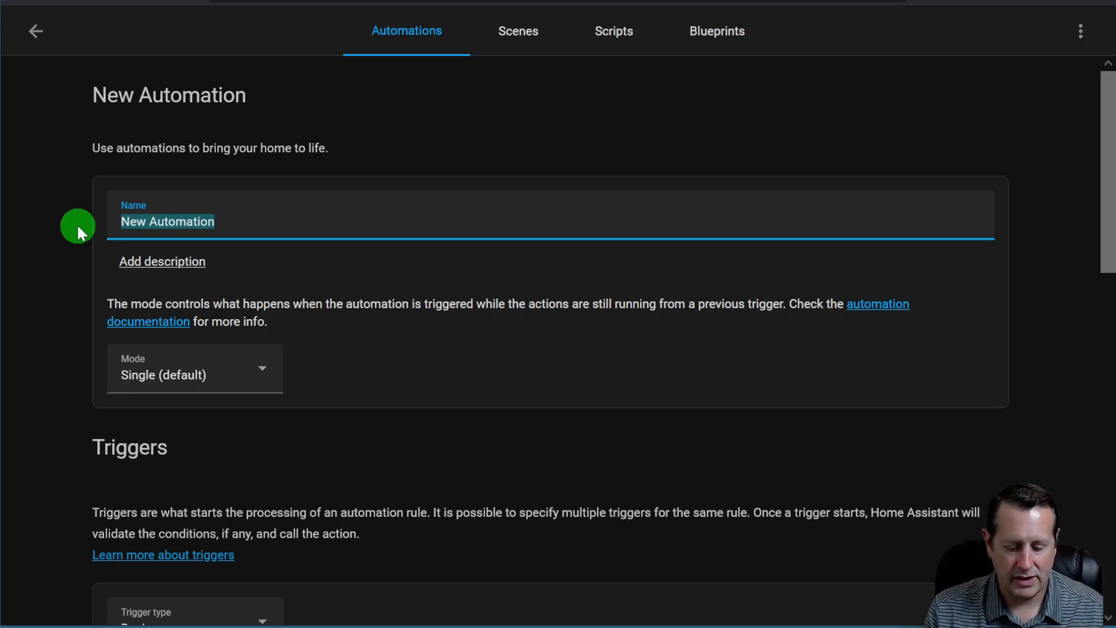
{"action": "type", "text": "NWS Al"}
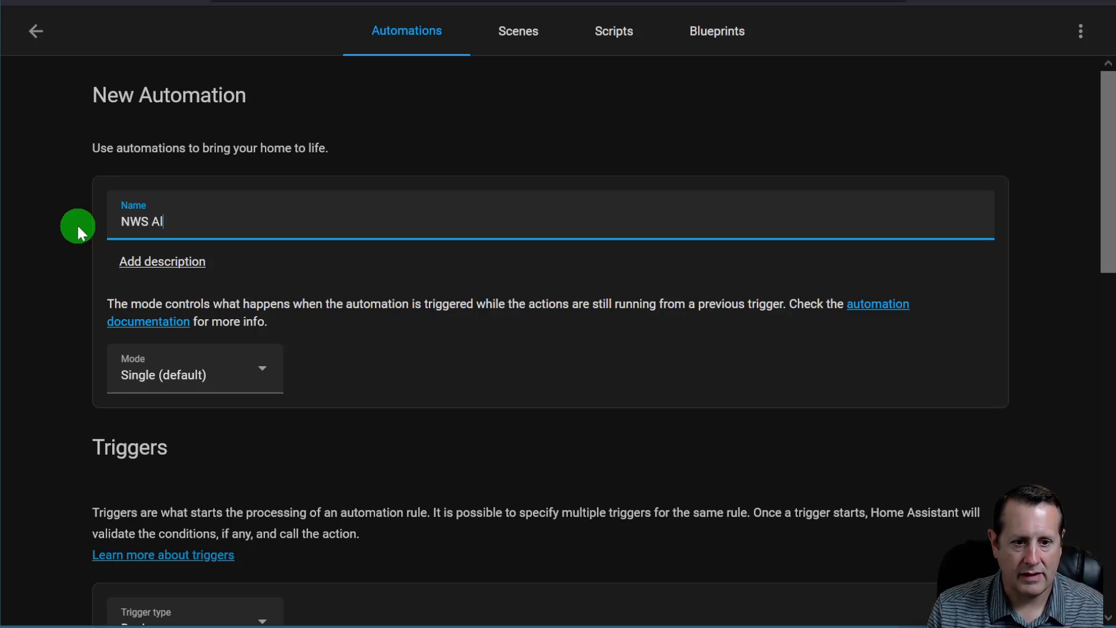
{"action": "type", "text": "erts"}
Step: Make the trigger a numeric state on the NWS Alerts entity (sensor.nws_alerts) with an Above threshold of 1
{"action": "scroll", "coordinate": [37, 305], "scroll_direction": "down", "scroll_amount": 5}
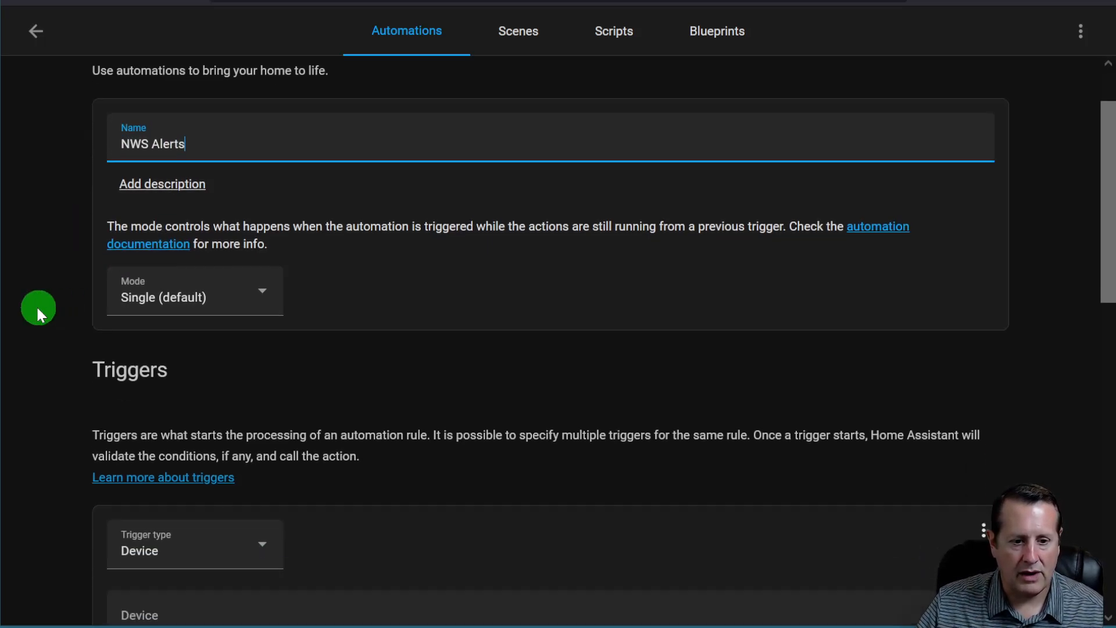
{"action": "scroll", "coordinate": [87, 302], "scroll_direction": "down", "scroll_amount": 2}
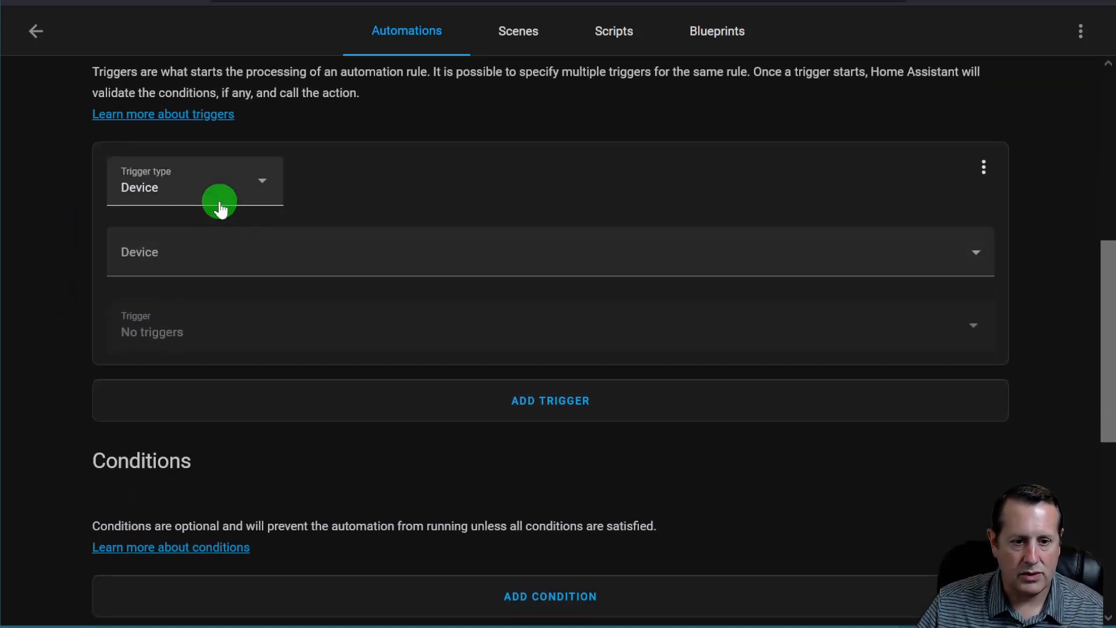
{"action": "left_click", "coordinate": [220, 204]}
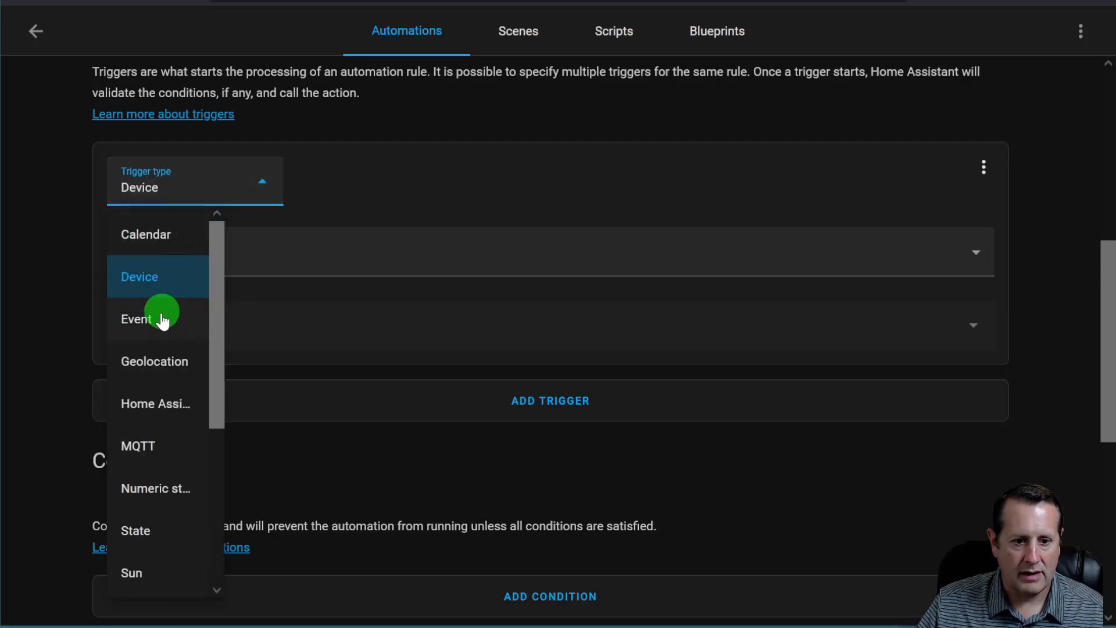
{"action": "scroll", "coordinate": [154, 340], "scroll_direction": "down", "scroll_amount": 2}
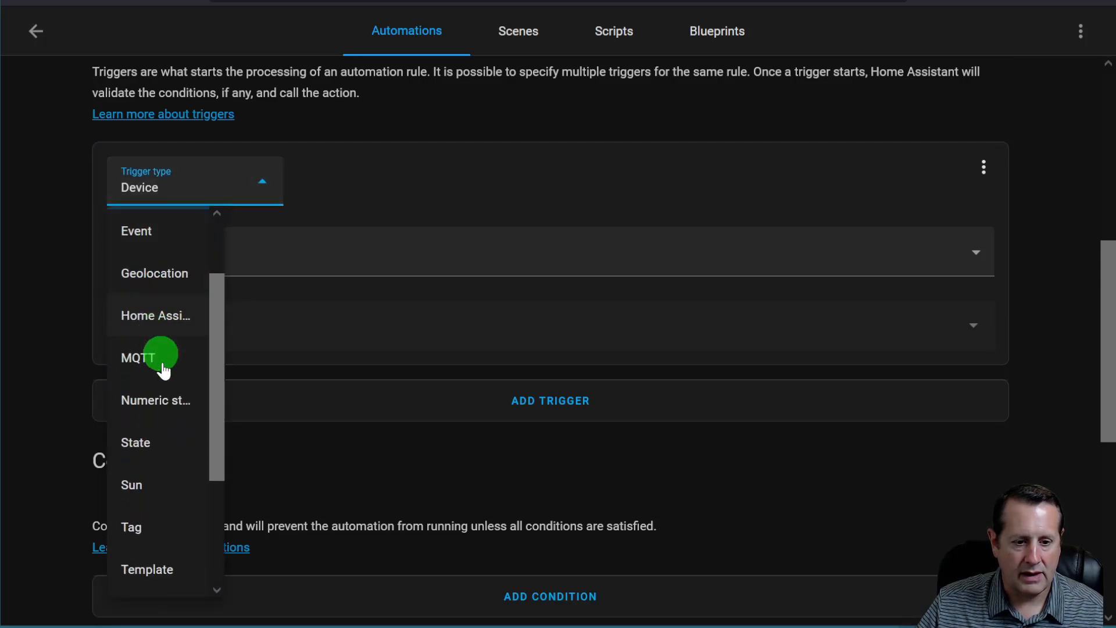
{"action": "left_click", "coordinate": [169, 402]}
{"action": "left_click", "coordinate": [213, 264]}
{"action": "type", "text": "nws"}
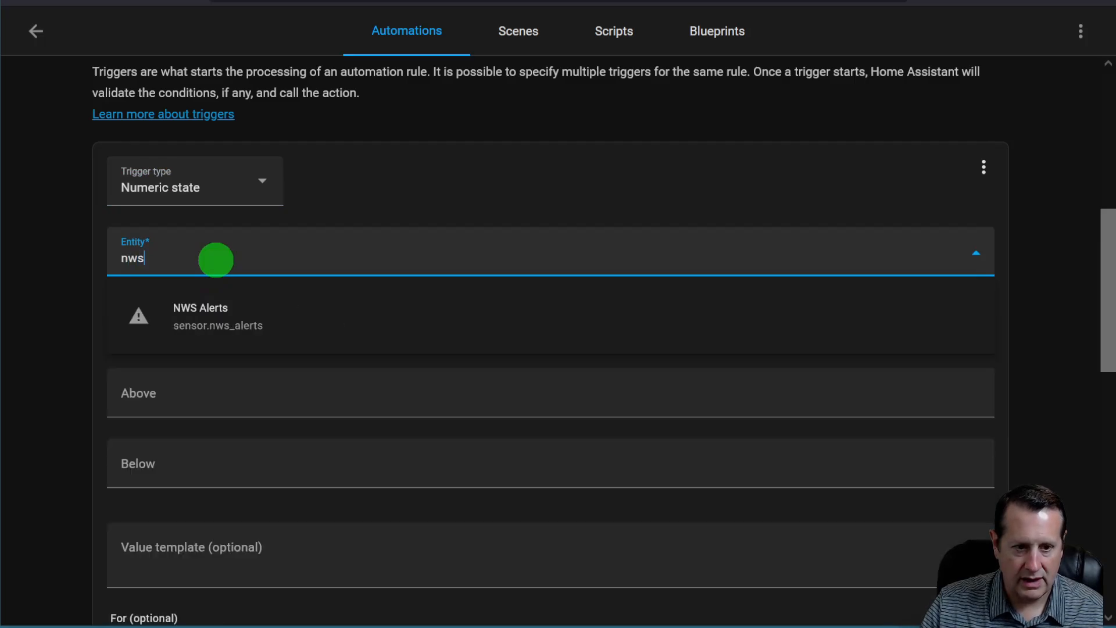
{"action": "left_click", "coordinate": [223, 323]}
{"action": "scroll", "coordinate": [245, 349], "scroll_direction": "down", "scroll_amount": 2}
{"action": "left_click", "coordinate": [174, 305]}
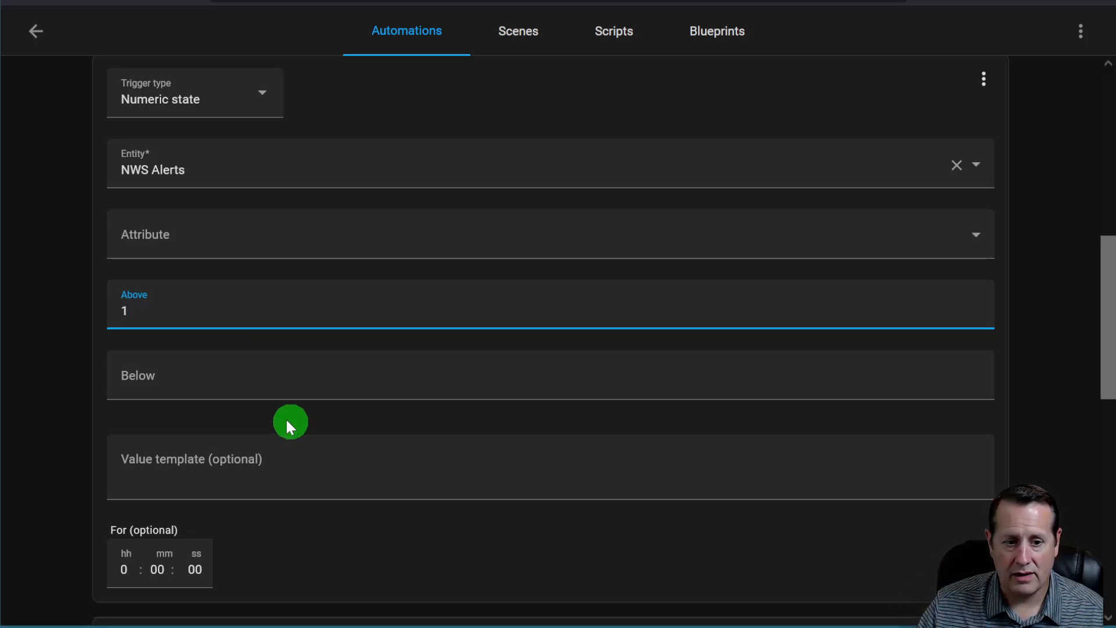
Step: Set the action type to Call service and choose the mobile app notification service for the S22 Plus phone
{"action": "scroll", "coordinate": [174, 403], "scroll_direction": "down", "scroll_amount": 3}
{"action": "scroll", "coordinate": [81, 445], "scroll_direction": "down", "scroll_amount": 3}
{"action": "scroll", "coordinate": [88, 447], "scroll_direction": "down", "scroll_amount": 3}
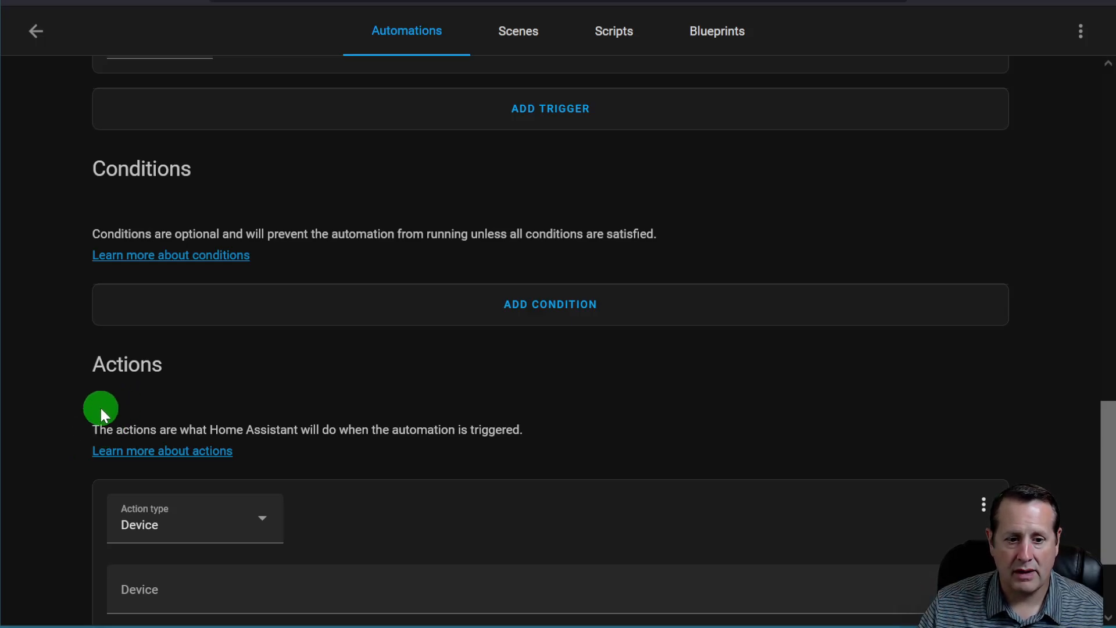
{"action": "scroll", "coordinate": [70, 430], "scroll_direction": "down", "scroll_amount": 3}
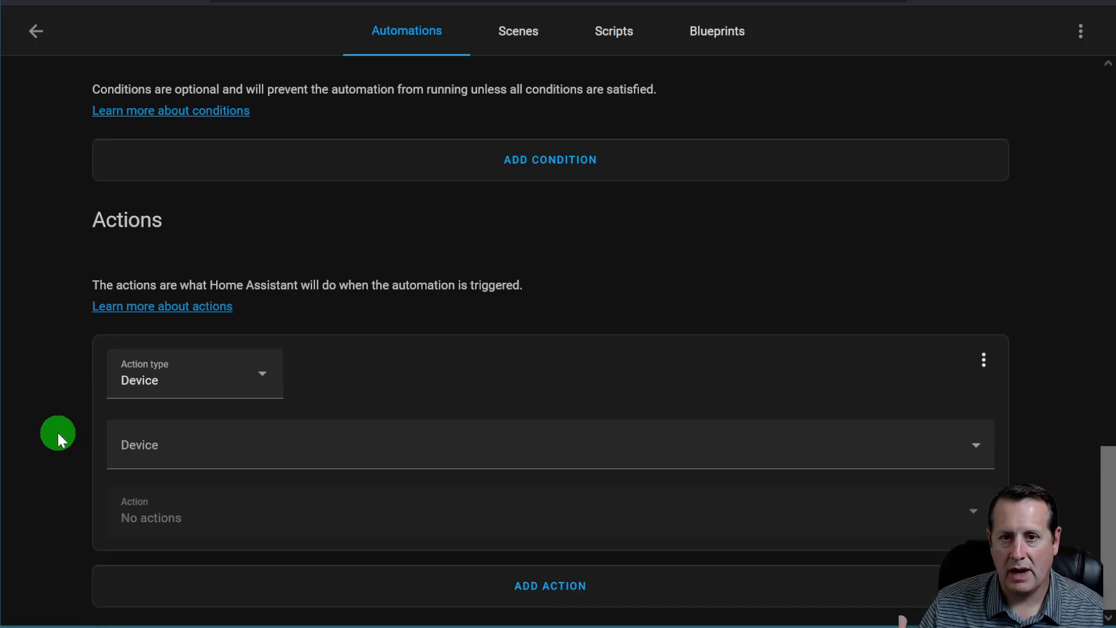
{"action": "scroll", "coordinate": [58, 410], "scroll_direction": "up", "scroll_amount": 5}
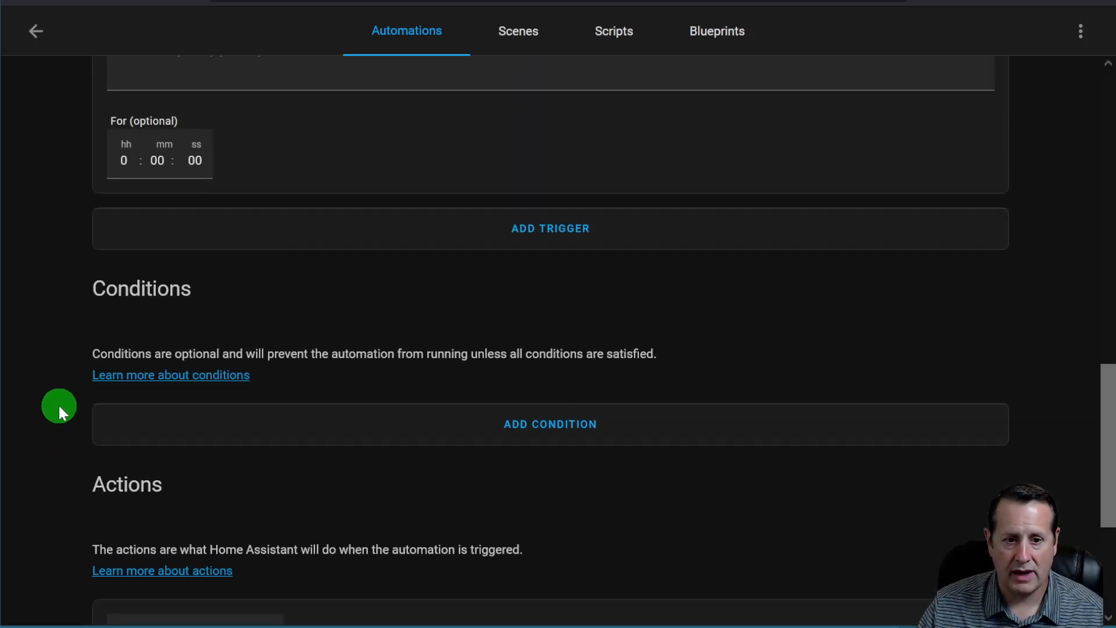
{"action": "scroll", "coordinate": [54, 405], "scroll_direction": "down", "scroll_amount": 1}
{"action": "scroll", "coordinate": [53, 404], "scroll_direction": "down", "scroll_amount": 4}
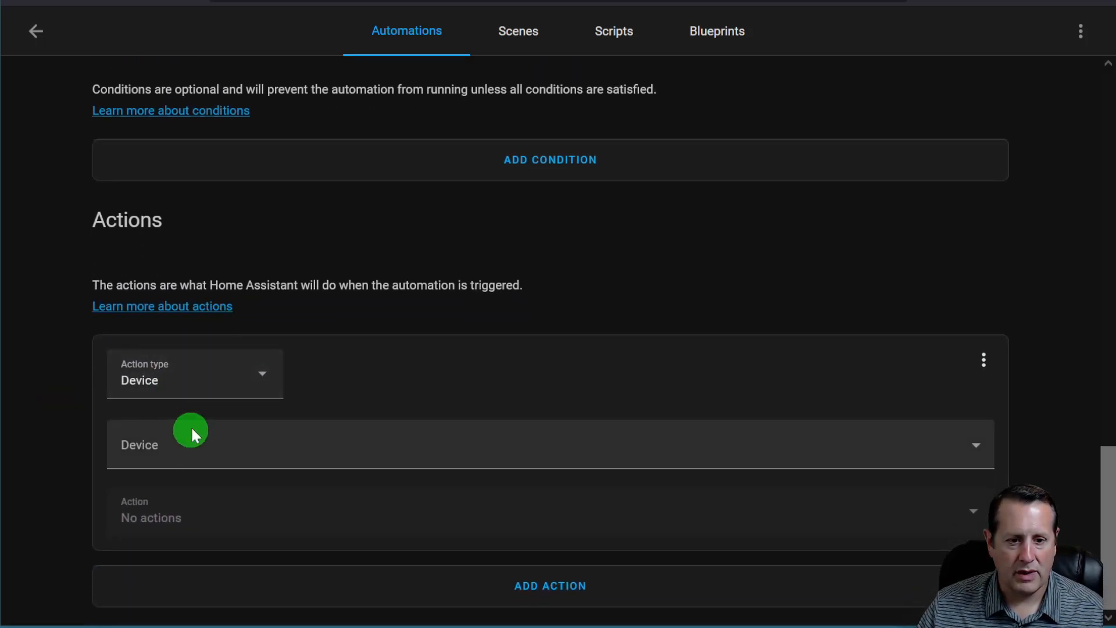
{"action": "left_click", "coordinate": [202, 395]}
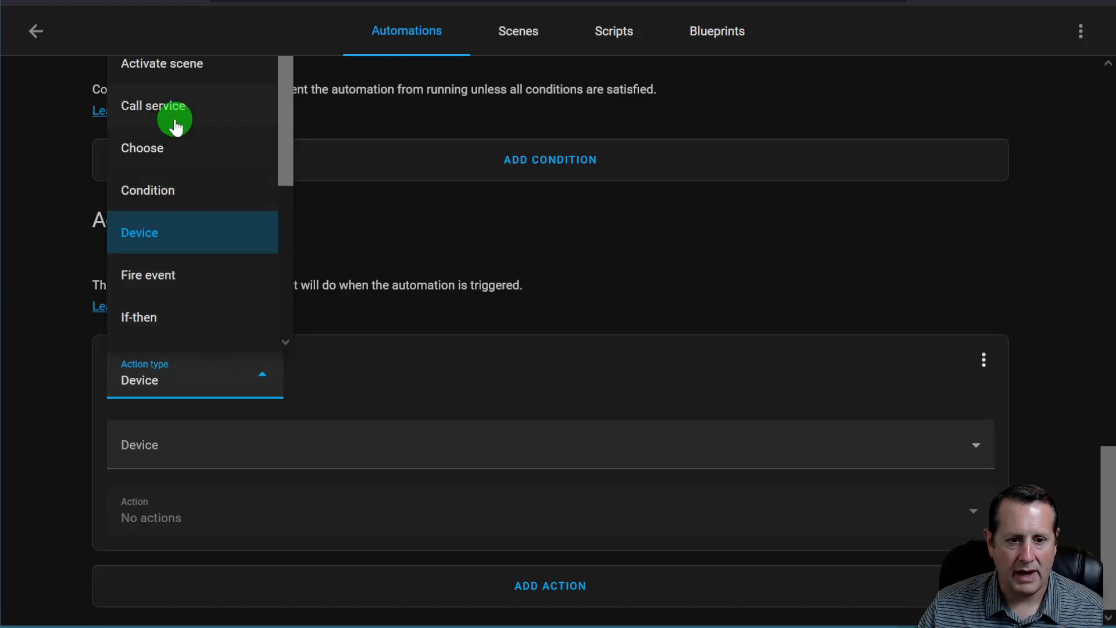
{"action": "left_click", "coordinate": [174, 111]}
{"action": "left_click", "coordinate": [269, 535]}
{"action": "type", "text": "noi"}
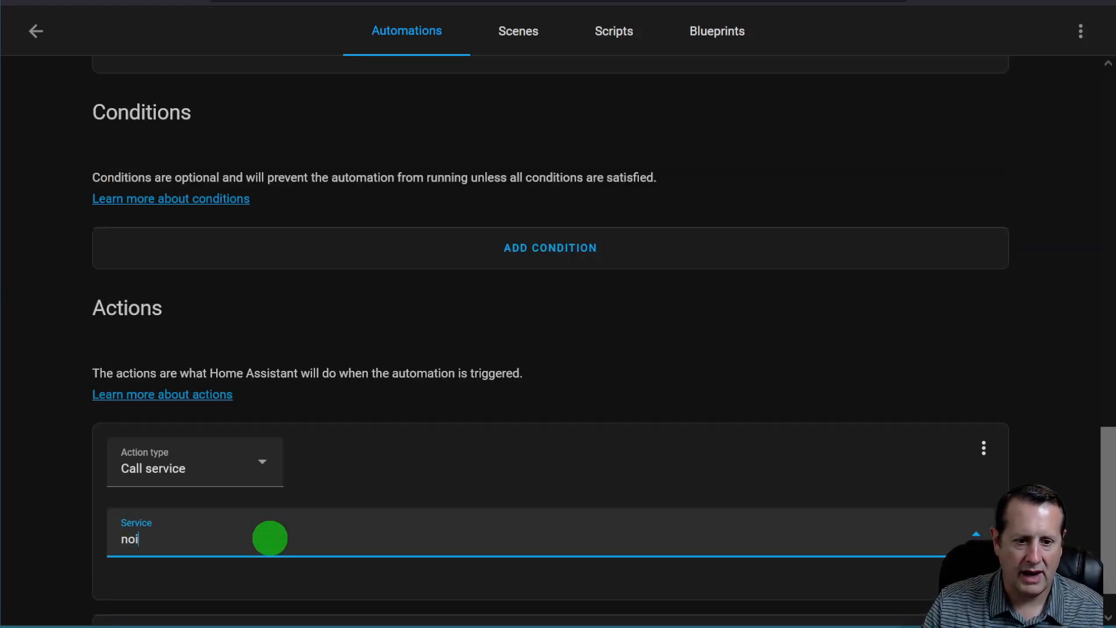
{"action": "key", "text": "BackSpace"}
{"action": "type", "text": "tify"}
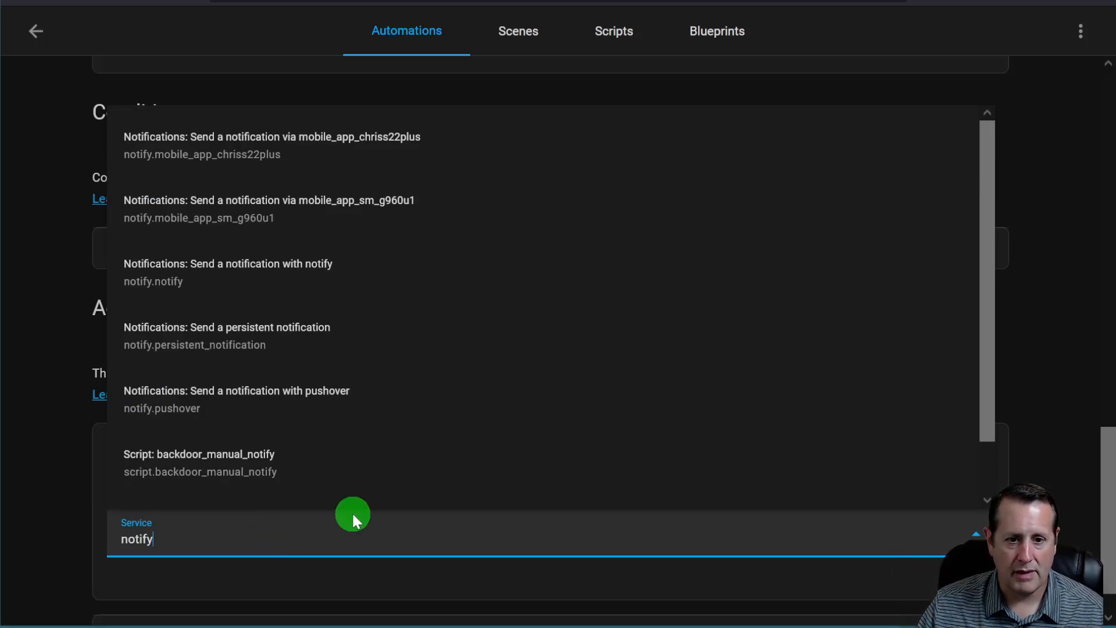
{"action": "left_click", "coordinate": [417, 146]}
Step: Enter "NWS ALERT" as the notification's message, enable its title and set that to "NWS ALERT" as well
{"action": "scroll", "coordinate": [493, 428], "scroll_direction": "down", "scroll_amount": 6}
{"action": "left_click", "coordinate": [607, 298]}
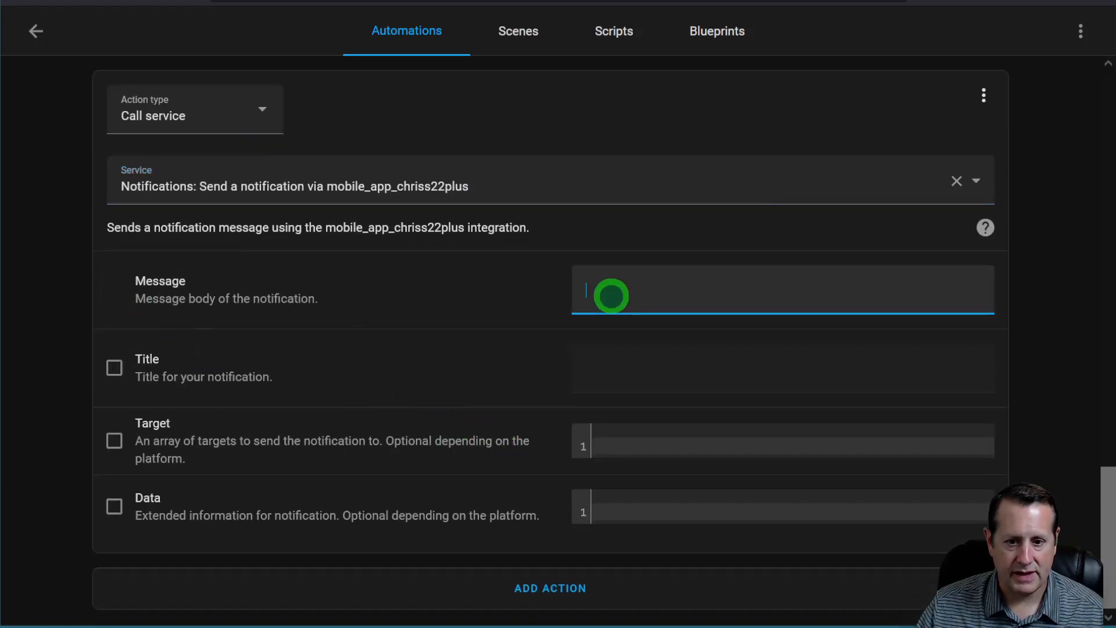
{"action": "type", "text": "NE"}
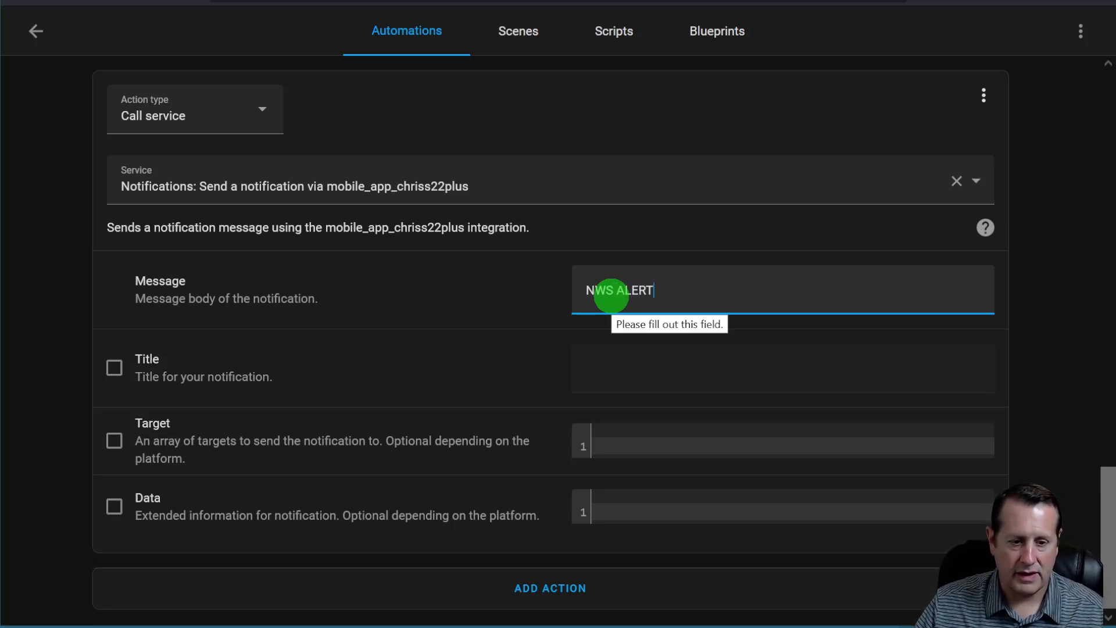
{"action": "type", "text": "S ALERT"}
{"action": "left_click", "coordinate": [114, 367]}
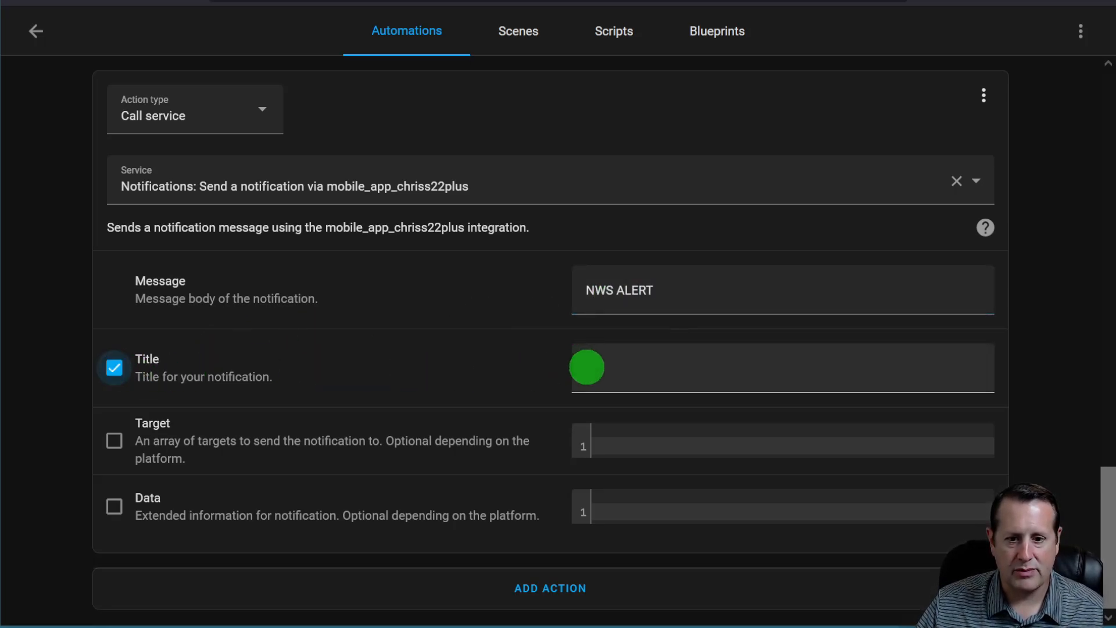
{"action": "left_click", "coordinate": [587, 368]}
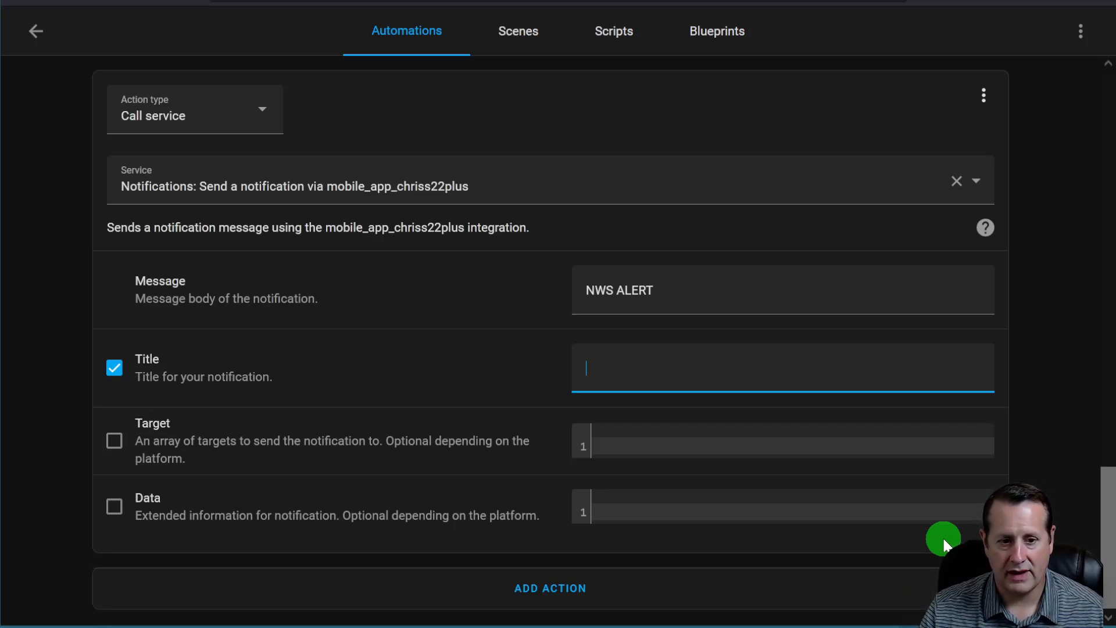
{"action": "type", "text": "WS ALERT"}
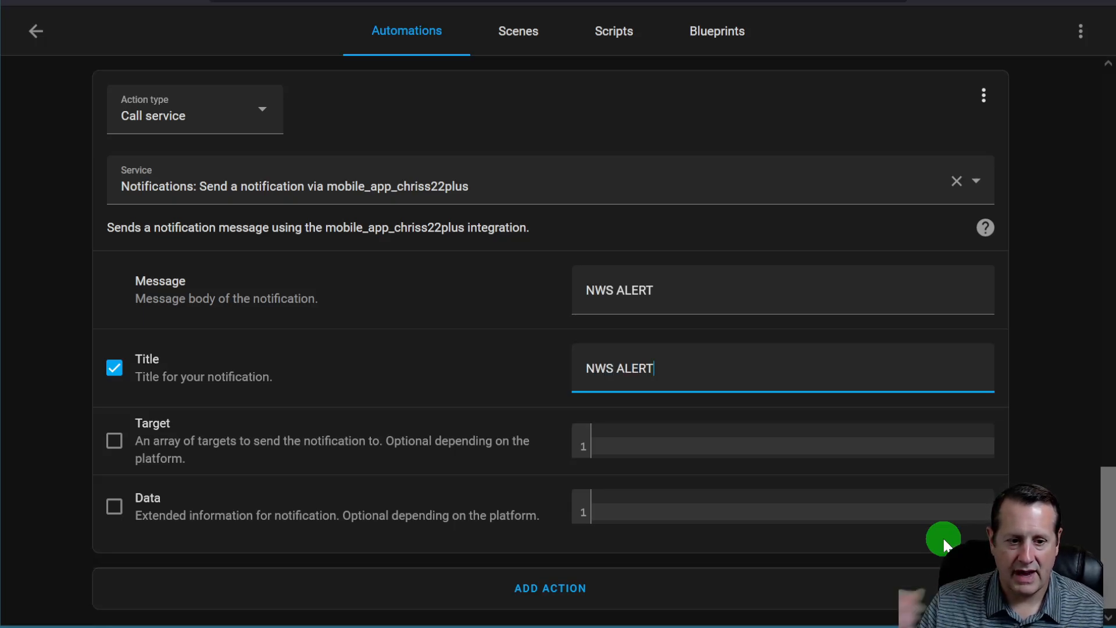
Step: Enable the notification's data and enter three lines: "ttl: 0", "priority: high" and "channel: lightning"
{"action": "left_click", "coordinate": [119, 505]}
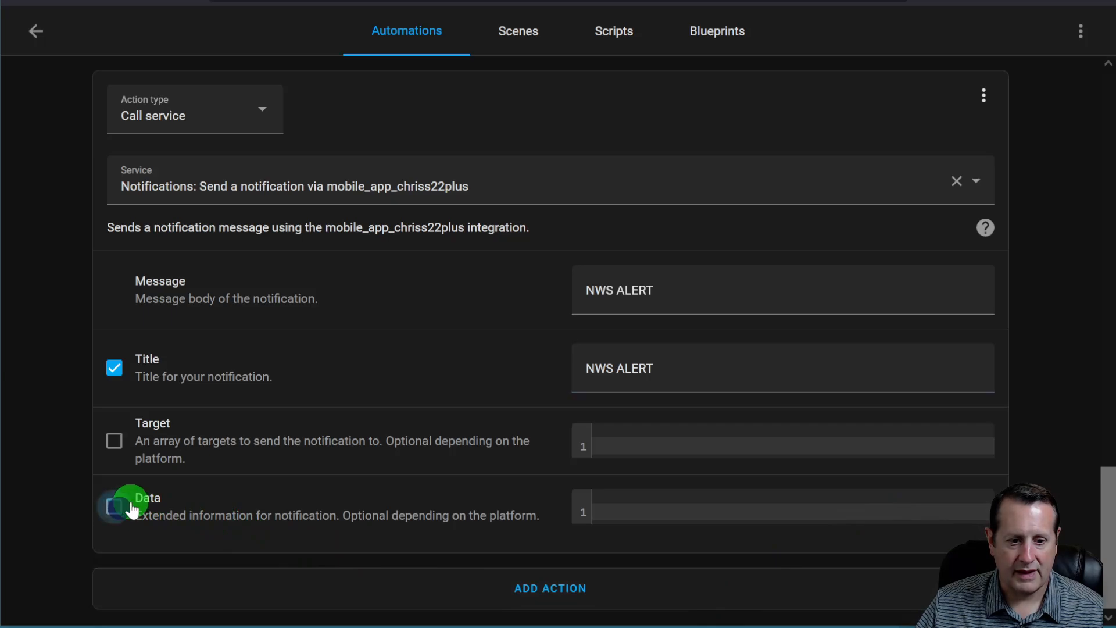
{"action": "left_click", "coordinate": [674, 509]}
{"action": "type", "text": "t"}
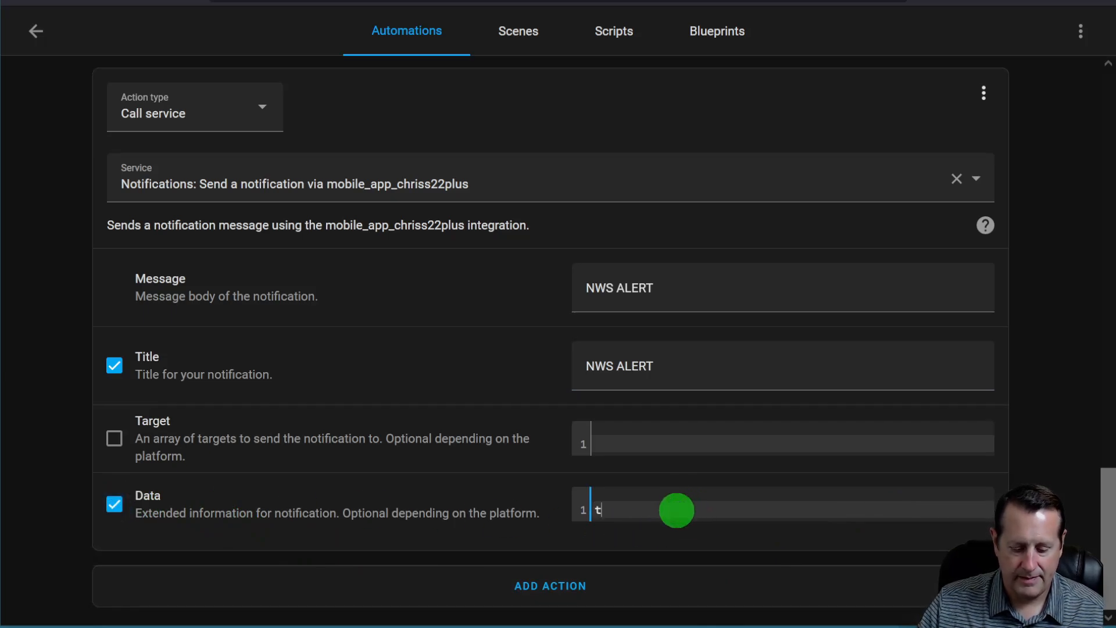
{"action": "type", "text": "tl:"}
{"action": "key", "text": "BackSpace"}
{"action": "type", "text": "0"}
{"action": "key", "text": "Return"}
{"action": "key", "text": "BackSpace"}
{"action": "key", "text": "BackSpace"}
{"action": "key", "text": "Return"}
{"action": "type", "text": "p"}
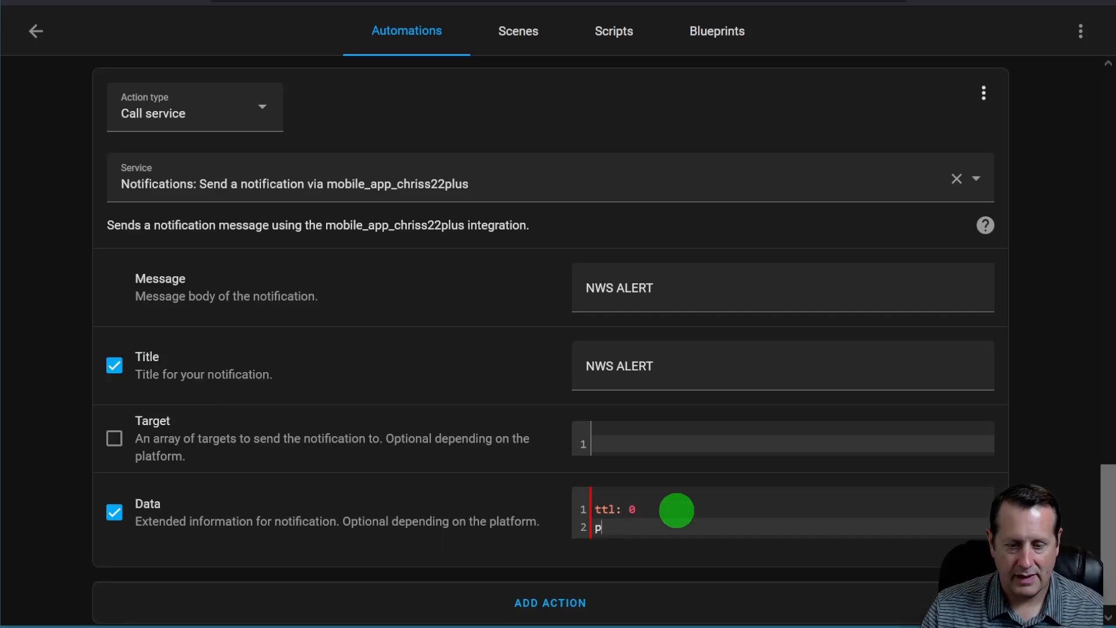
{"action": "type", "text": "riority: high"}
{"action": "key", "text": "Return"}
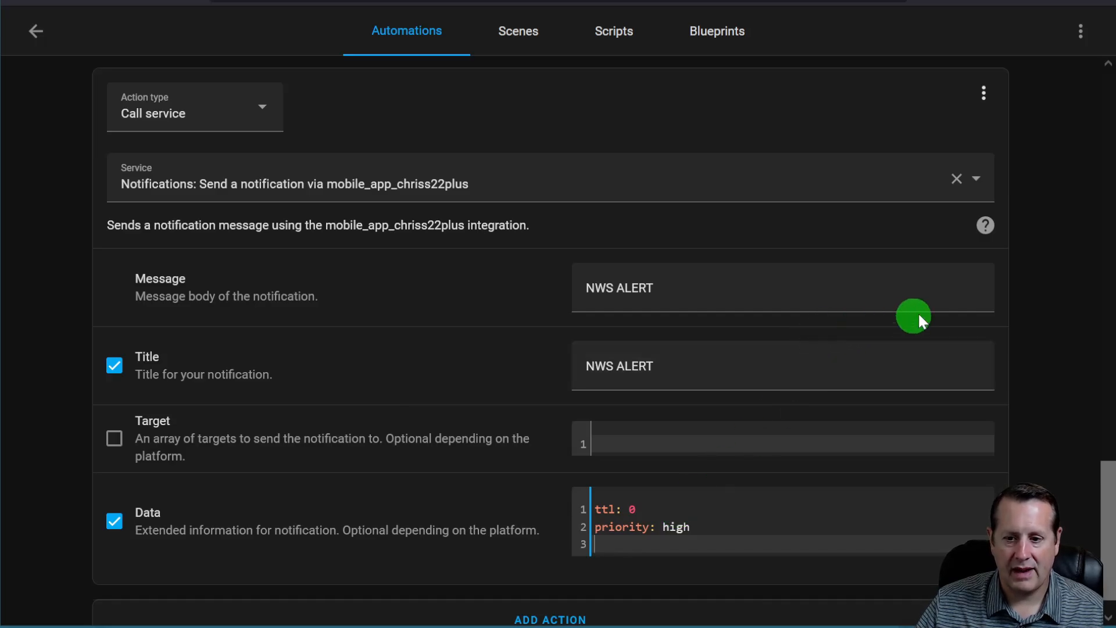
{"action": "type", "text": "channel"}
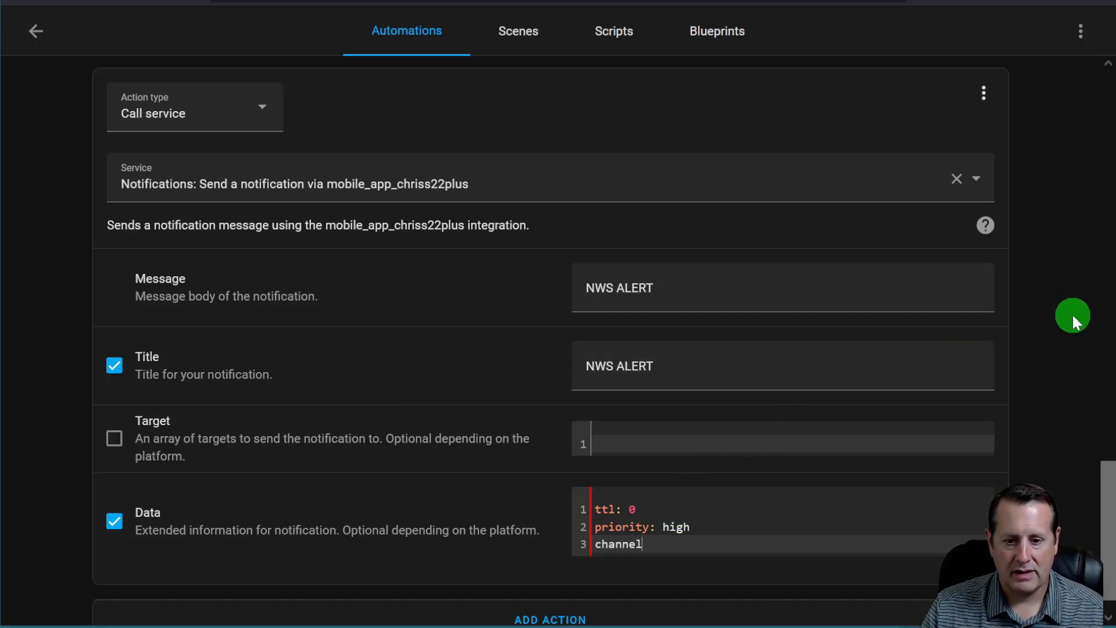
{"action": "type", "text": ": lightning"}
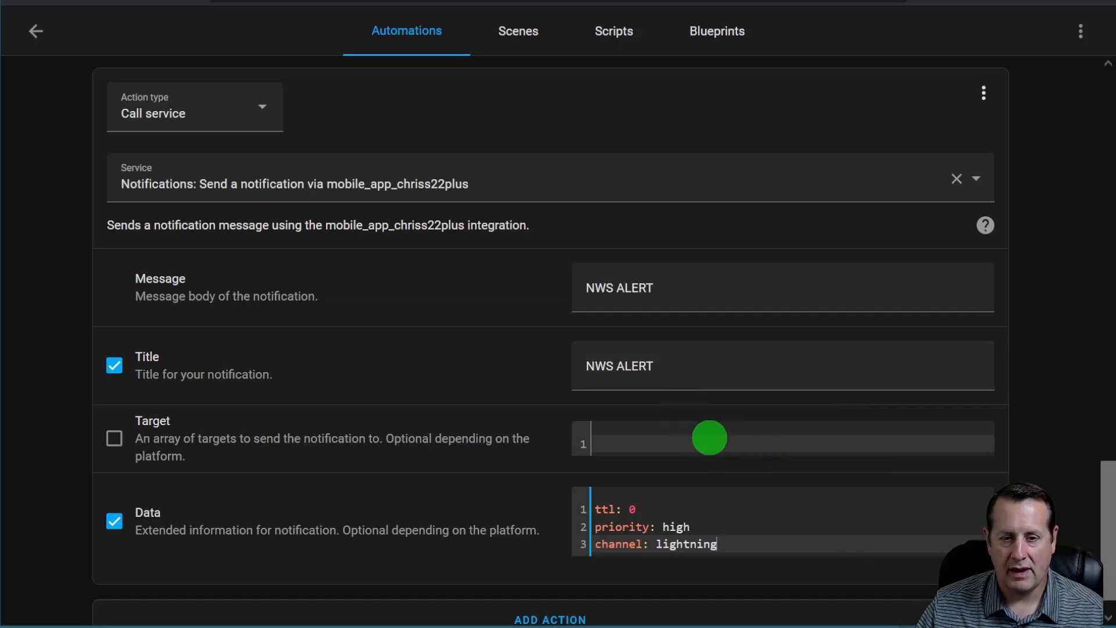
Step: Save the NWS Alerts automation and run its actions to test the notification
{"action": "scroll", "coordinate": [319, 442], "scroll_direction": "down", "scroll_amount": 1}
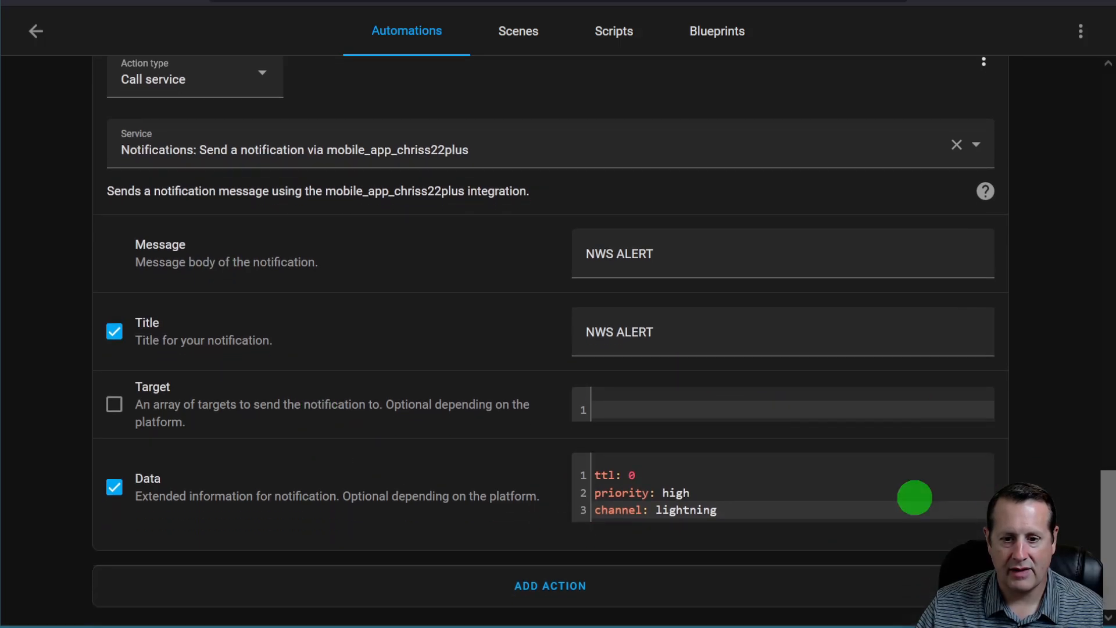
{"action": "scroll", "coordinate": [840, 495], "scroll_direction": "up", "scroll_amount": 9}
{"action": "scroll", "coordinate": [840, 501], "scroll_direction": "up", "scroll_amount": 15}
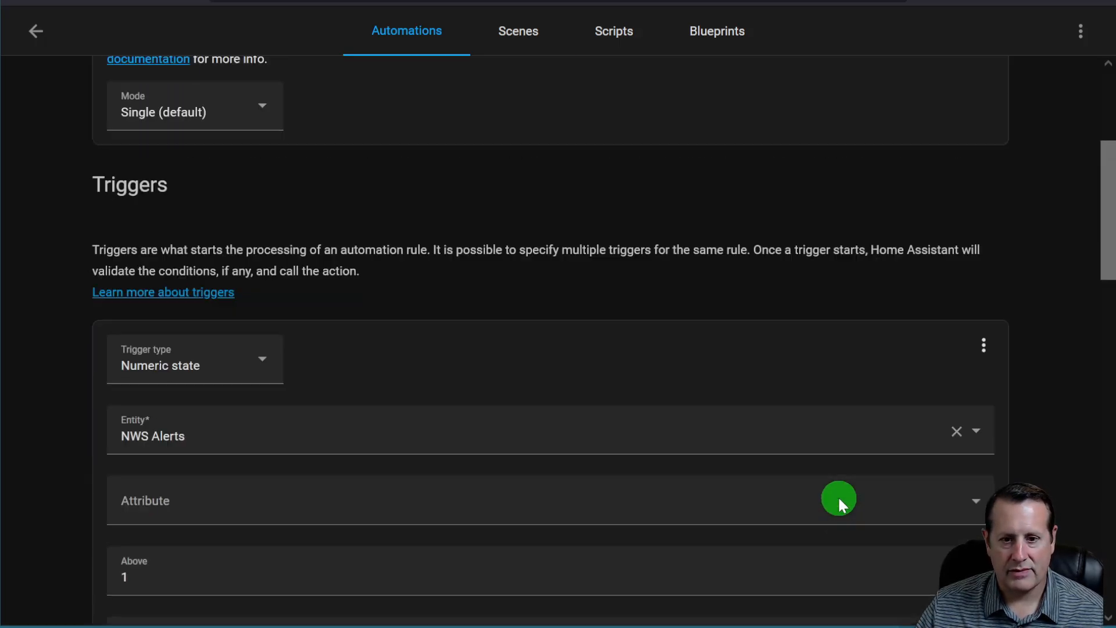
{"action": "scroll", "coordinate": [820, 488], "scroll_direction": "down", "scroll_amount": 4}
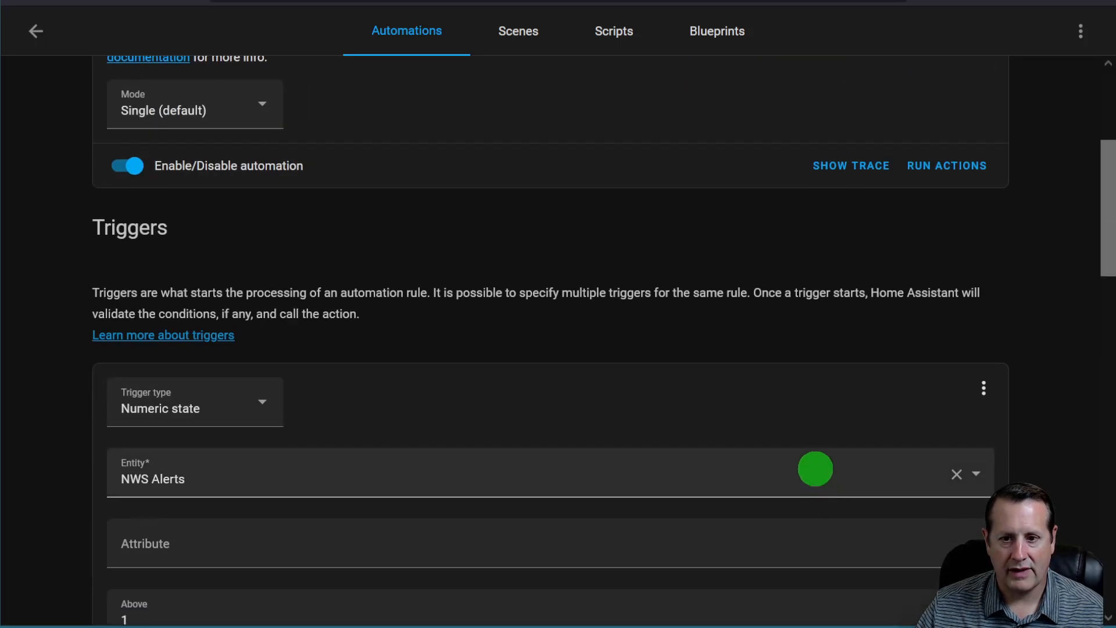
{"action": "left_click", "coordinate": [939, 169]}
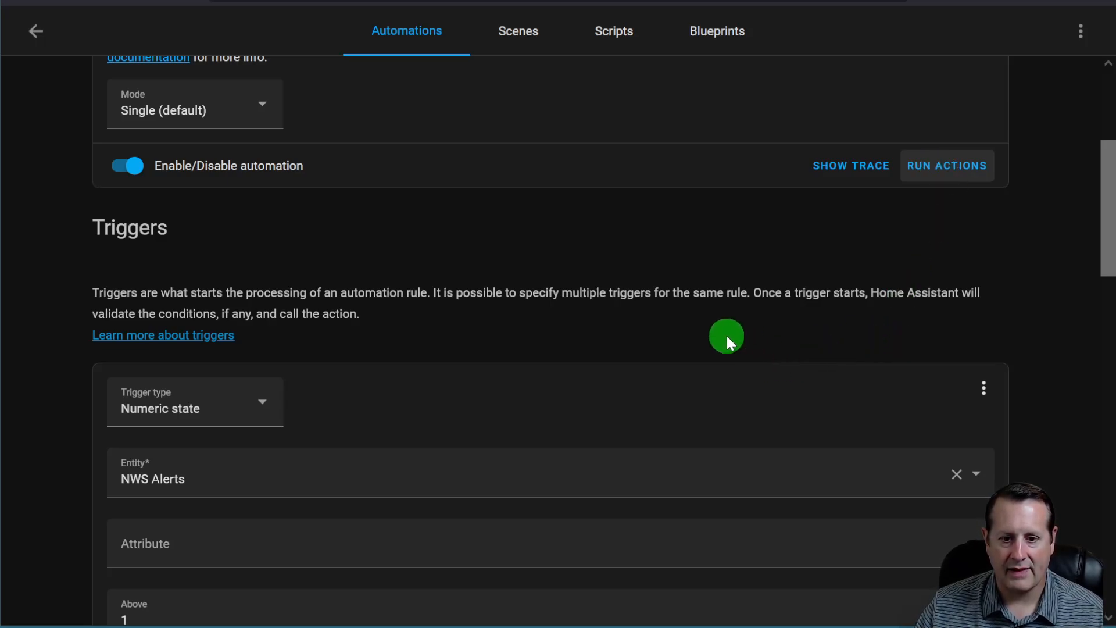
Step: Return to the notification action's data in the NWS Alerts automation
{"action": "scroll", "coordinate": [727, 340], "scroll_direction": "down", "scroll_amount": 17}
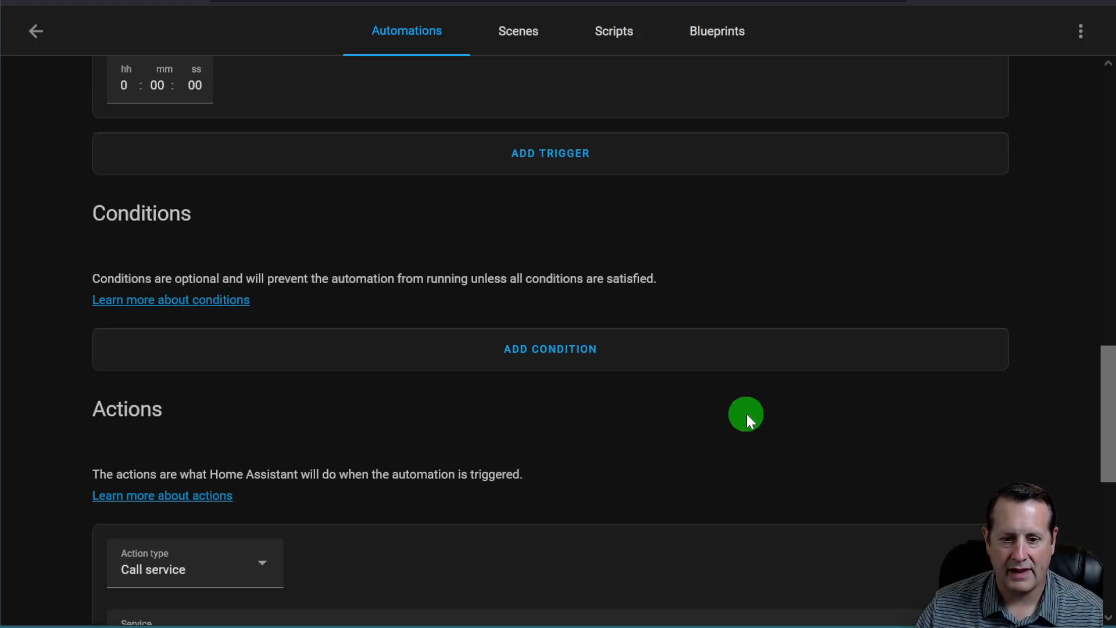
{"action": "scroll", "coordinate": [743, 413], "scroll_direction": "down", "scroll_amount": 2}
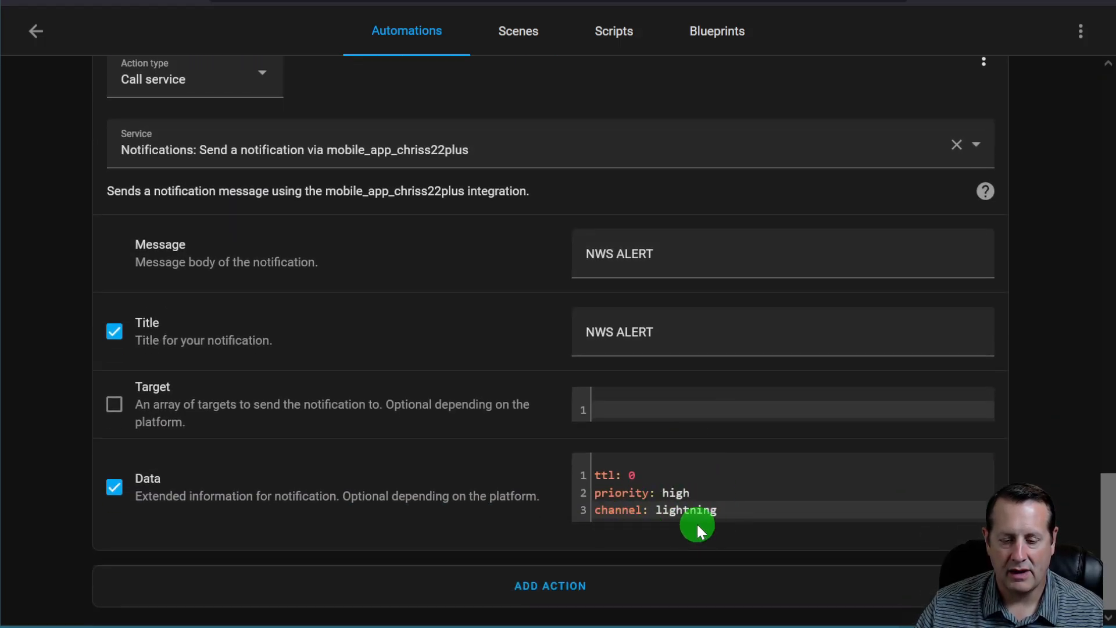